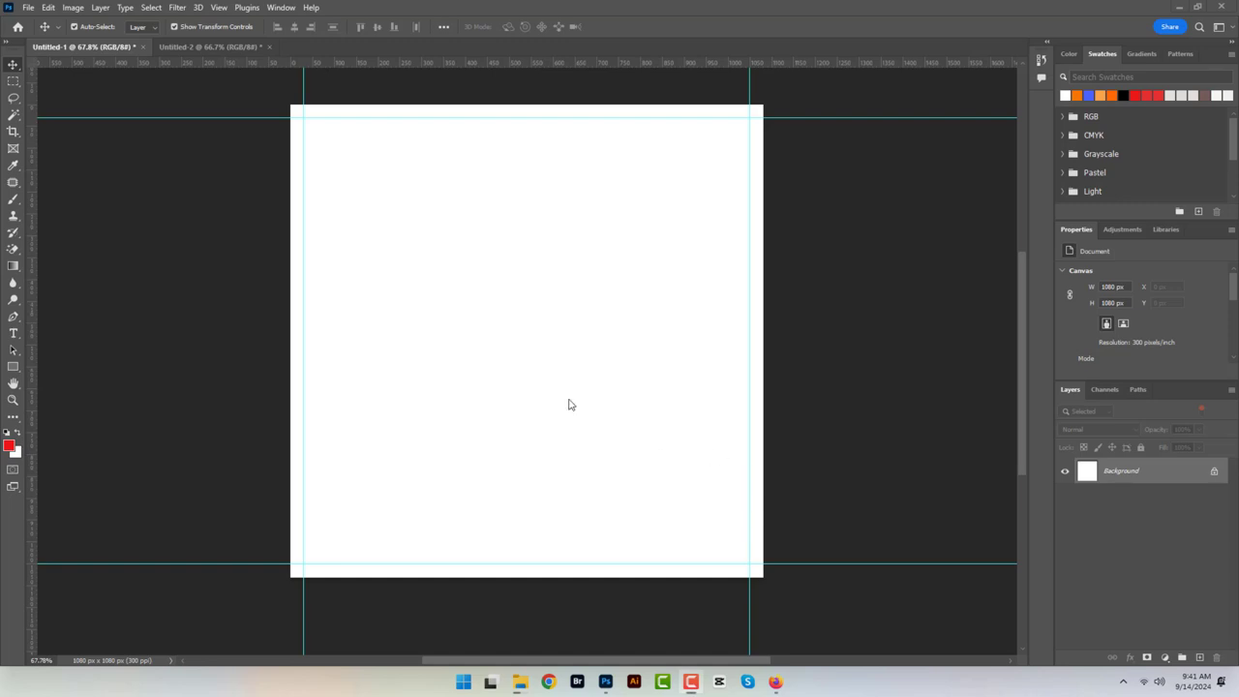
Add a new layer and fill a full-canvas selection with the current red.
left_click(1199, 658)
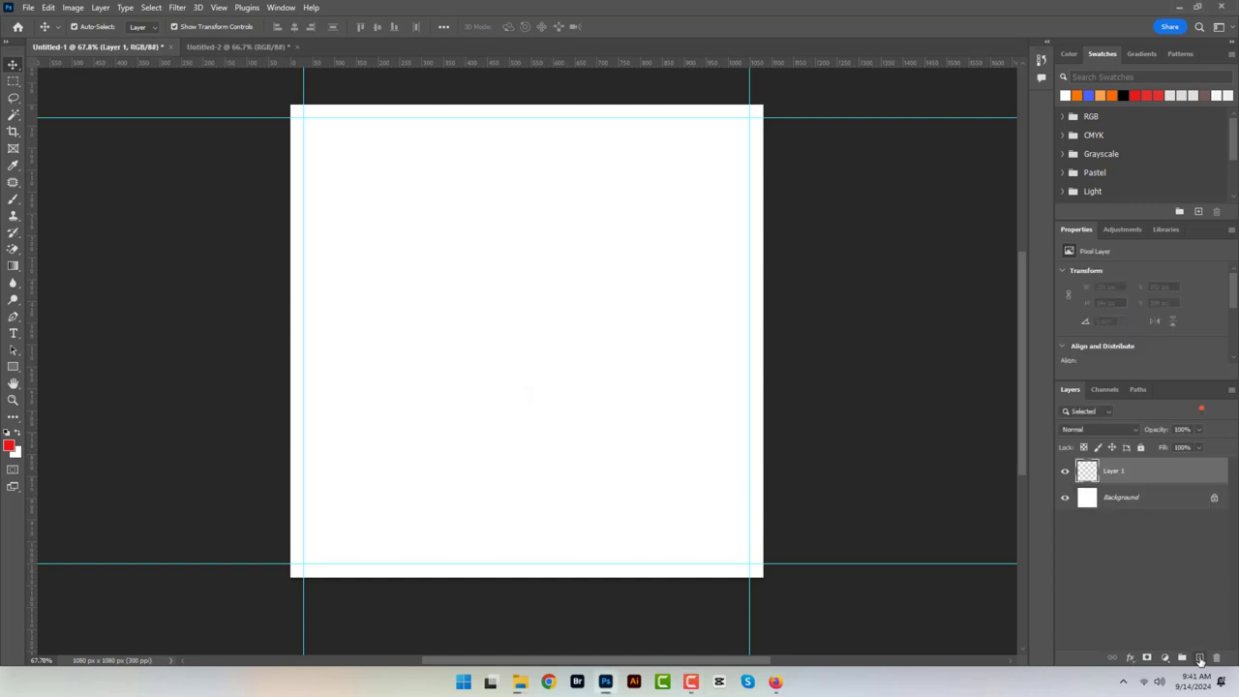
left_click(13, 82)
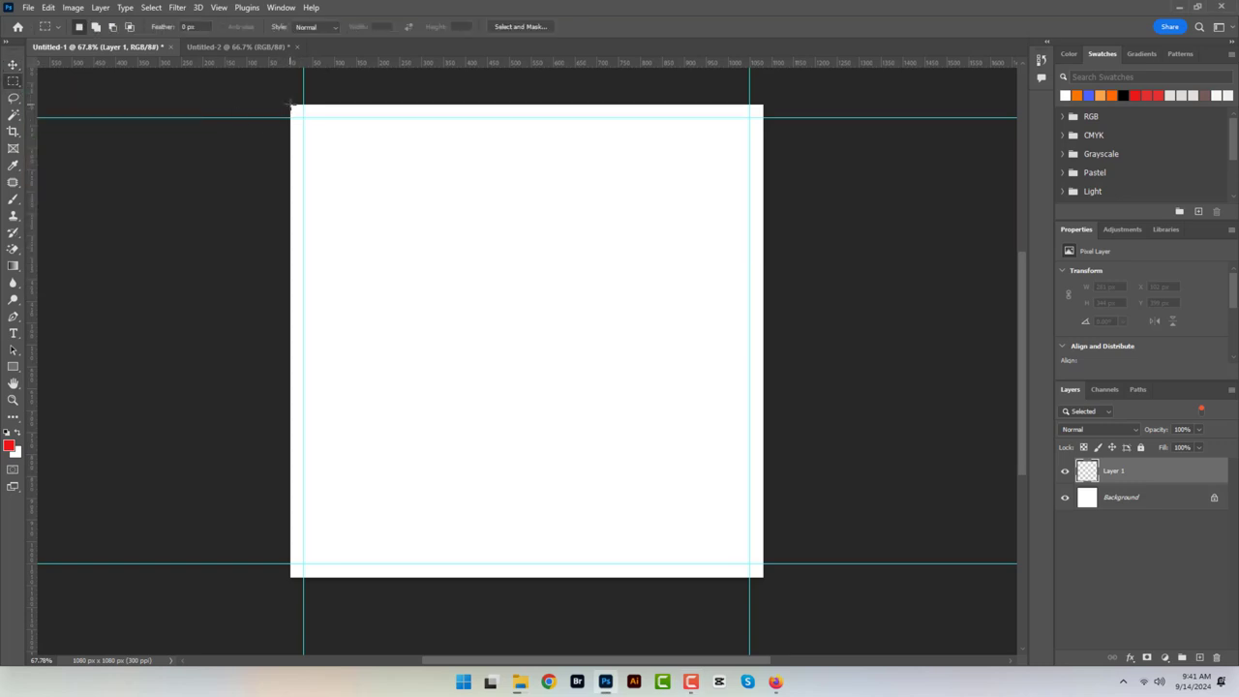
left_click_drag(290, 104, 786, 556)
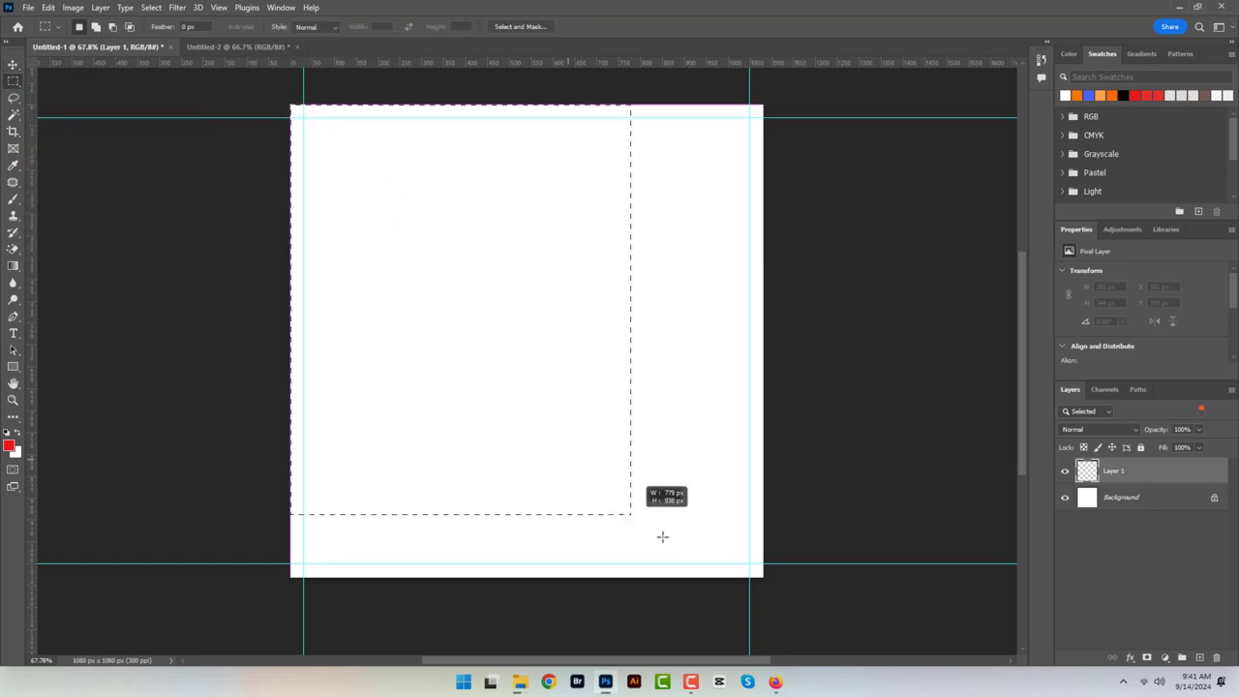
key("alt+BackSpace")
Refill the canvas with a bright orange and bring up the Untitled-2 document.
left_click(9, 445)
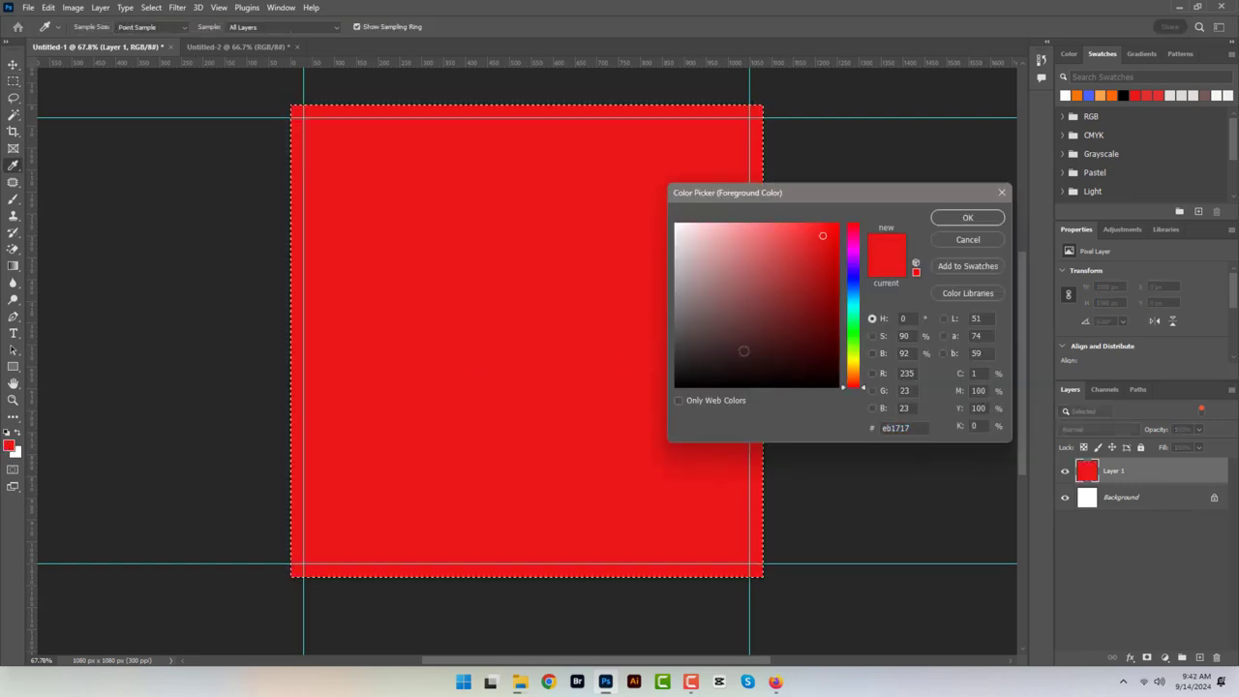
left_click(853, 374)
left_click(837, 250)
left_click(853, 371)
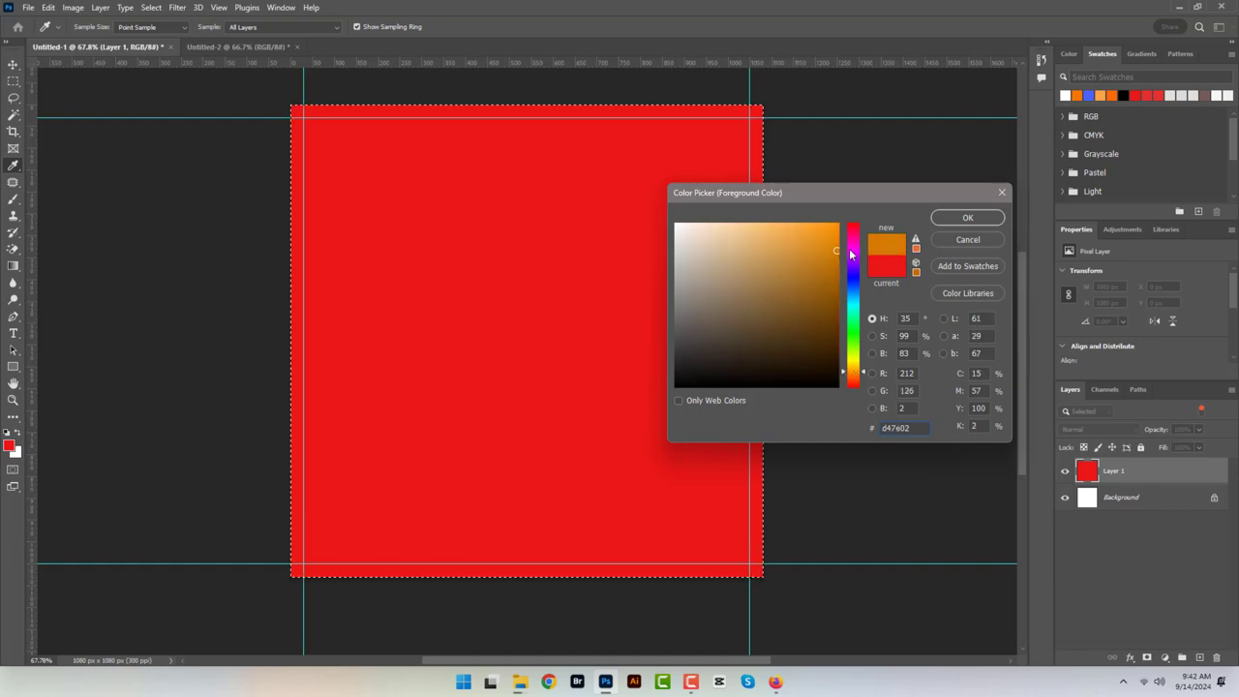
left_click(852, 376)
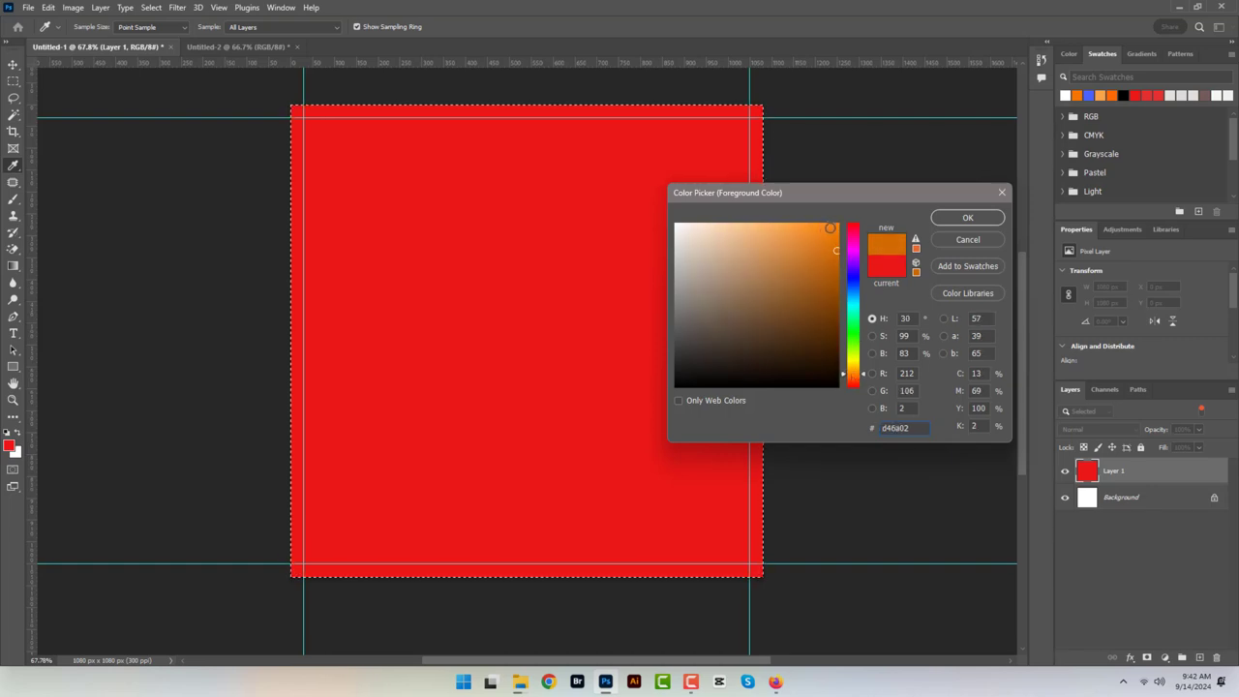
left_click(829, 225)
left_click(949, 218)
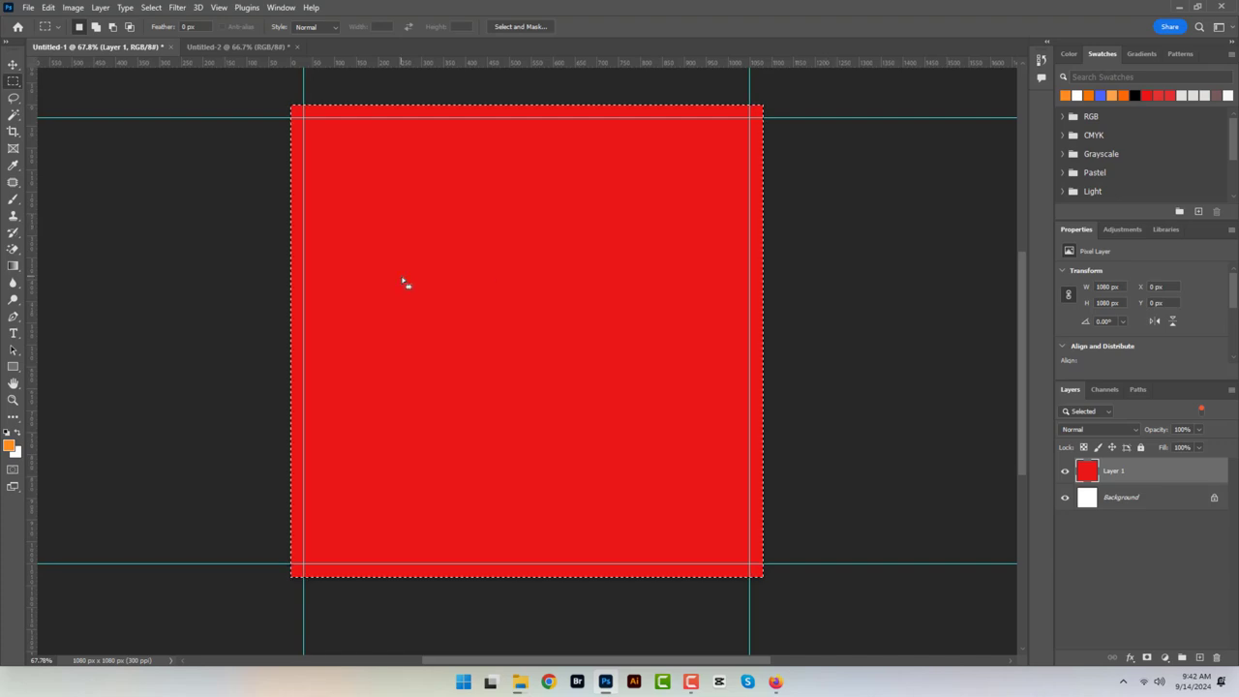
key("alt+BackSpace")
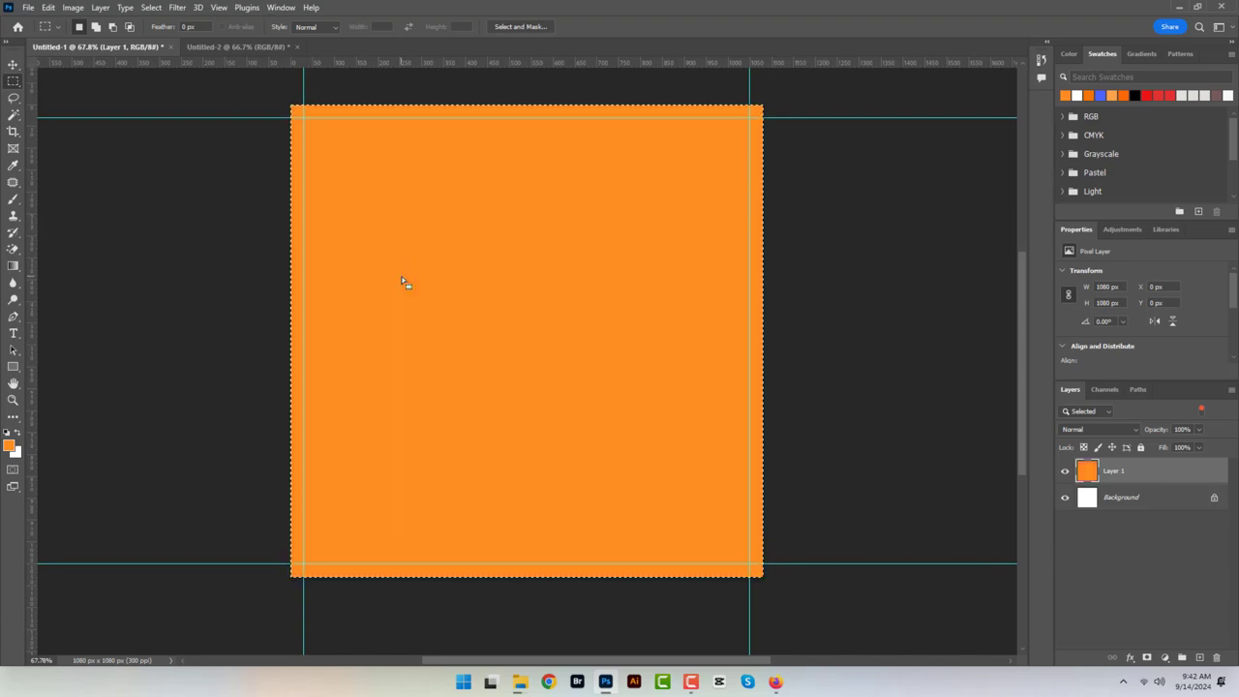
left_click(237, 46)
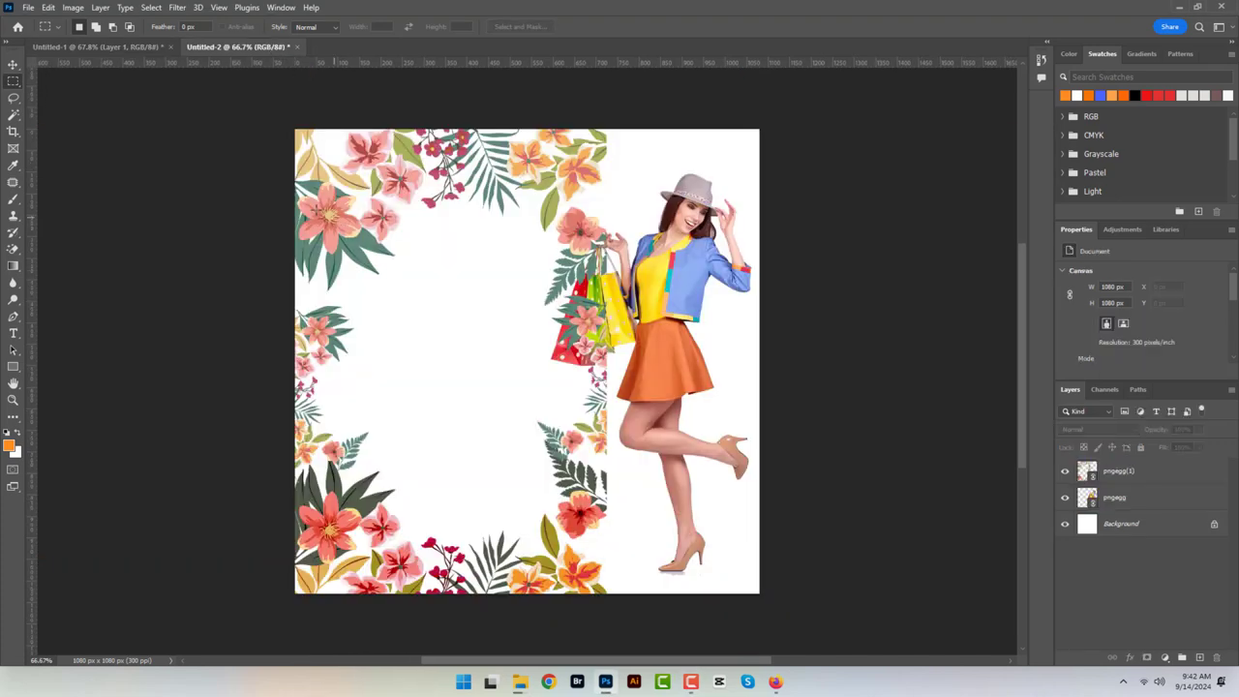
Copy the floral border onto the orange poster, aligned to its left edge.
key("v")
left_click(314, 227)
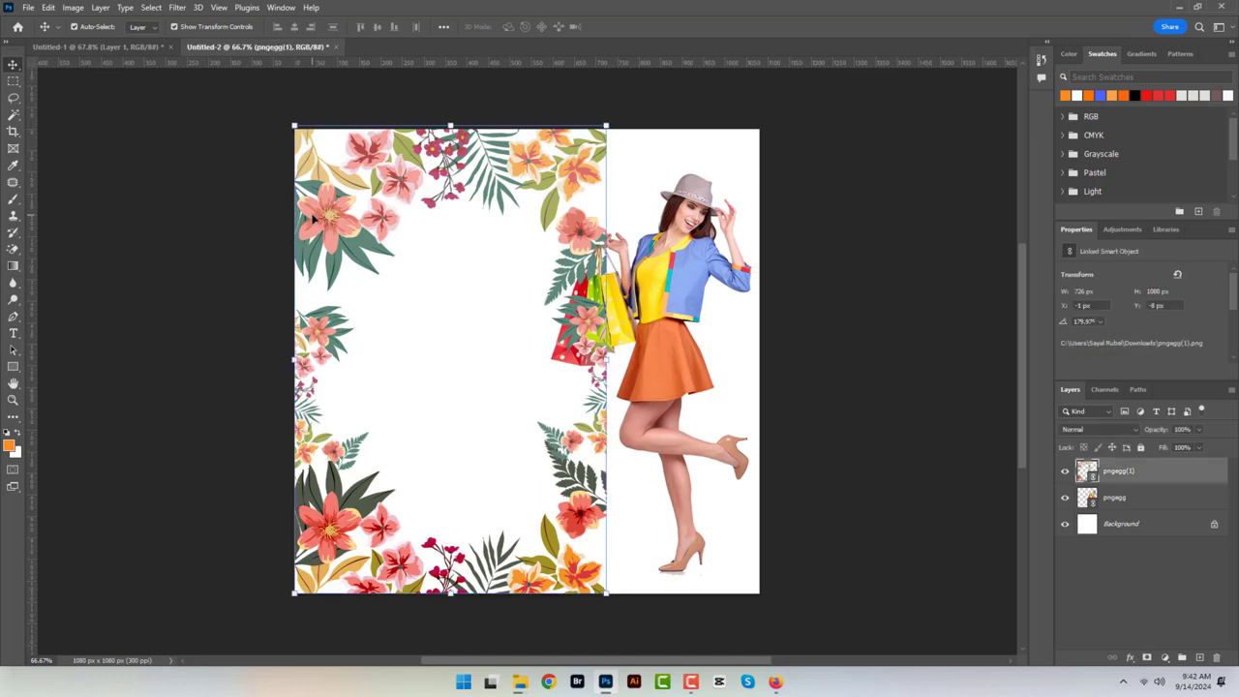
left_click_drag(314, 221, 381, 323)
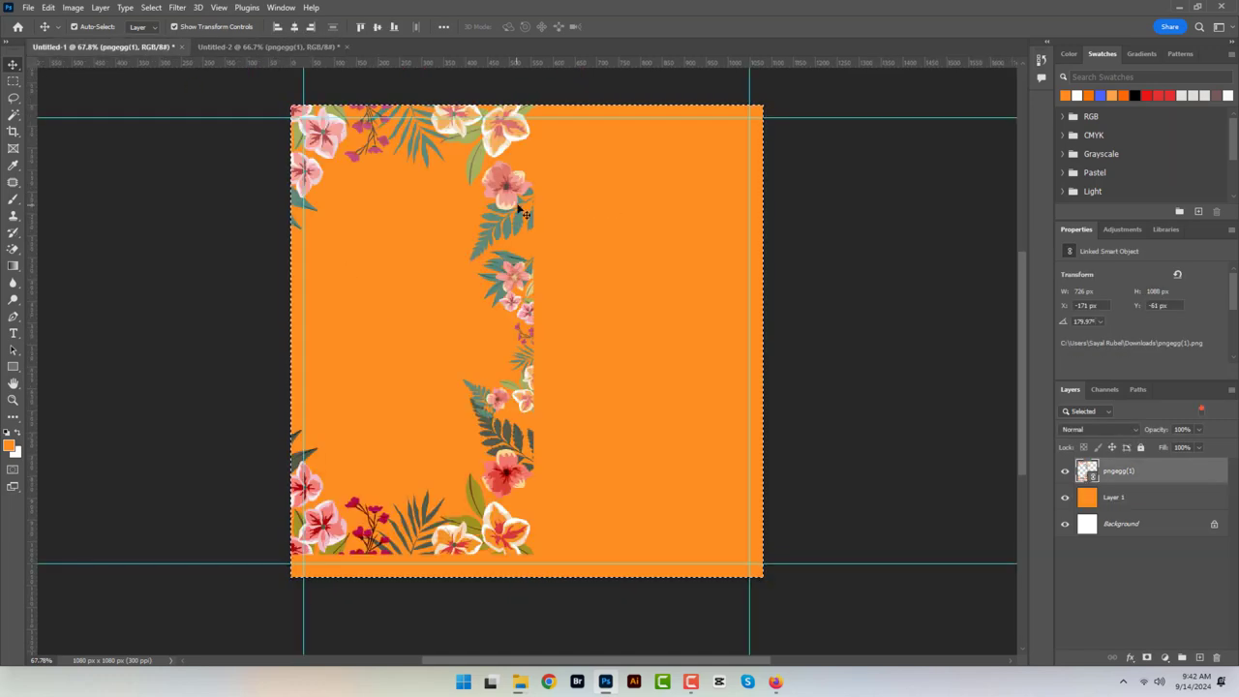
left_click_drag(523, 211, 598, 203)
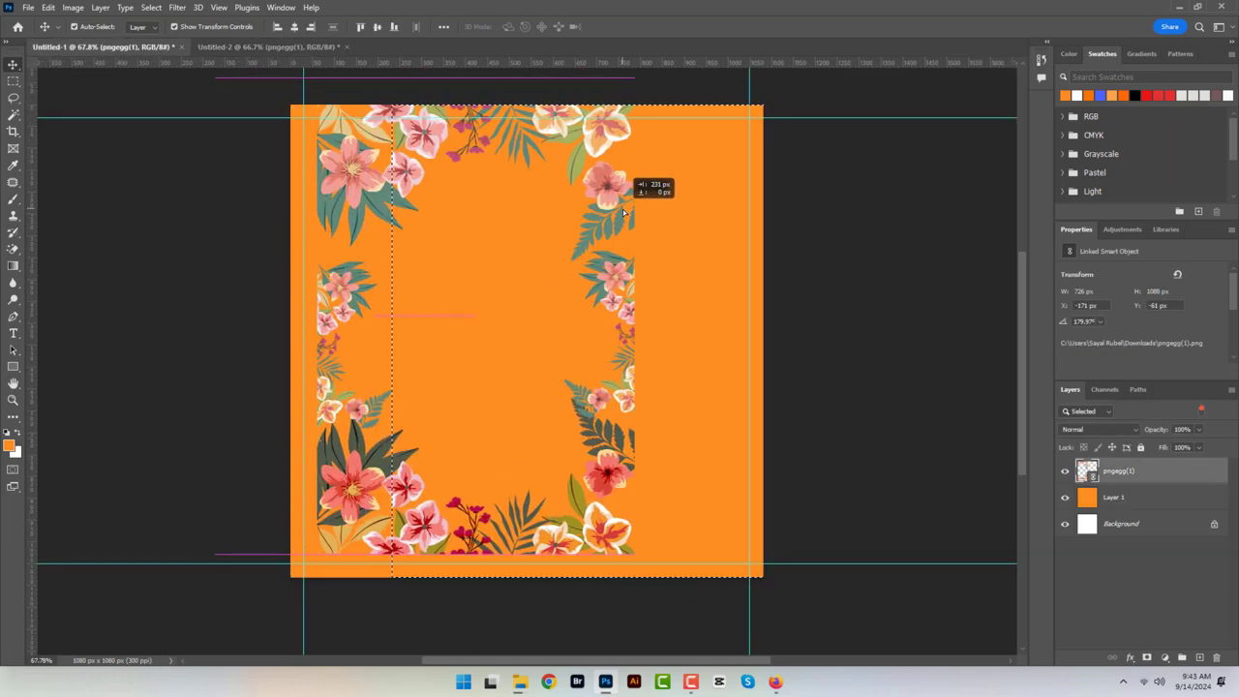
Lock the orange layer and lasso-delete the border's top and right flowers.
left_click(477, 233)
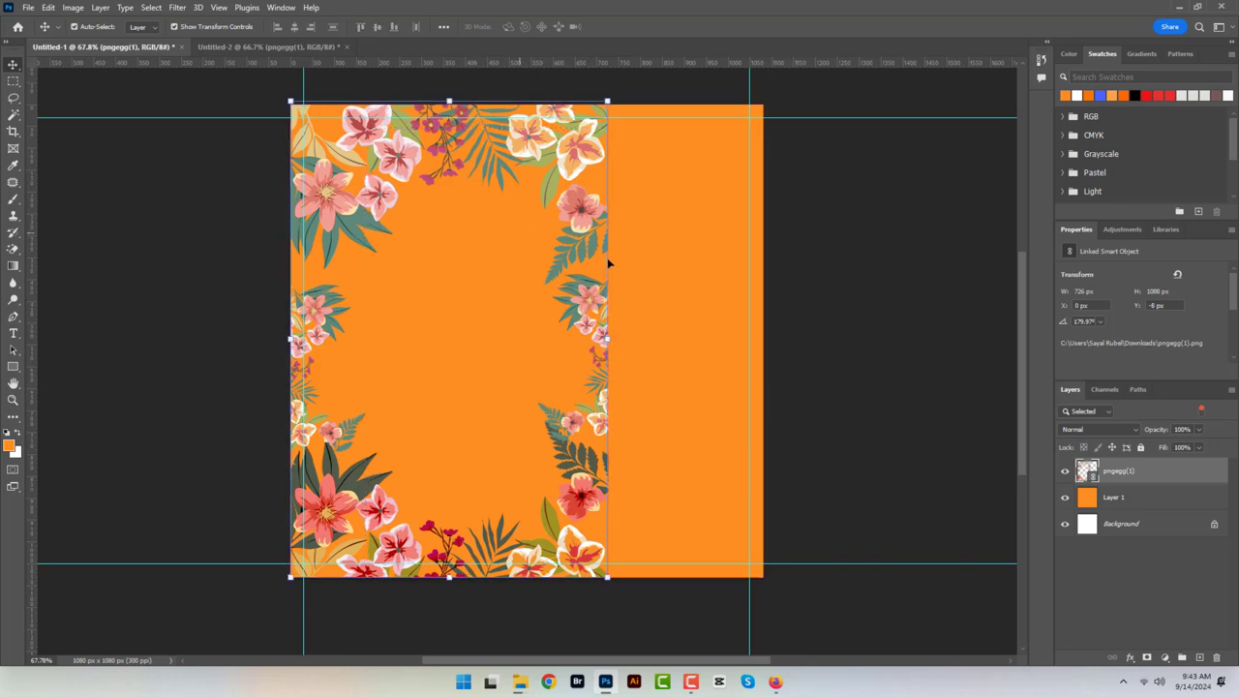
left_click(1140, 447)
left_click(1123, 470)
left_click(12, 97)
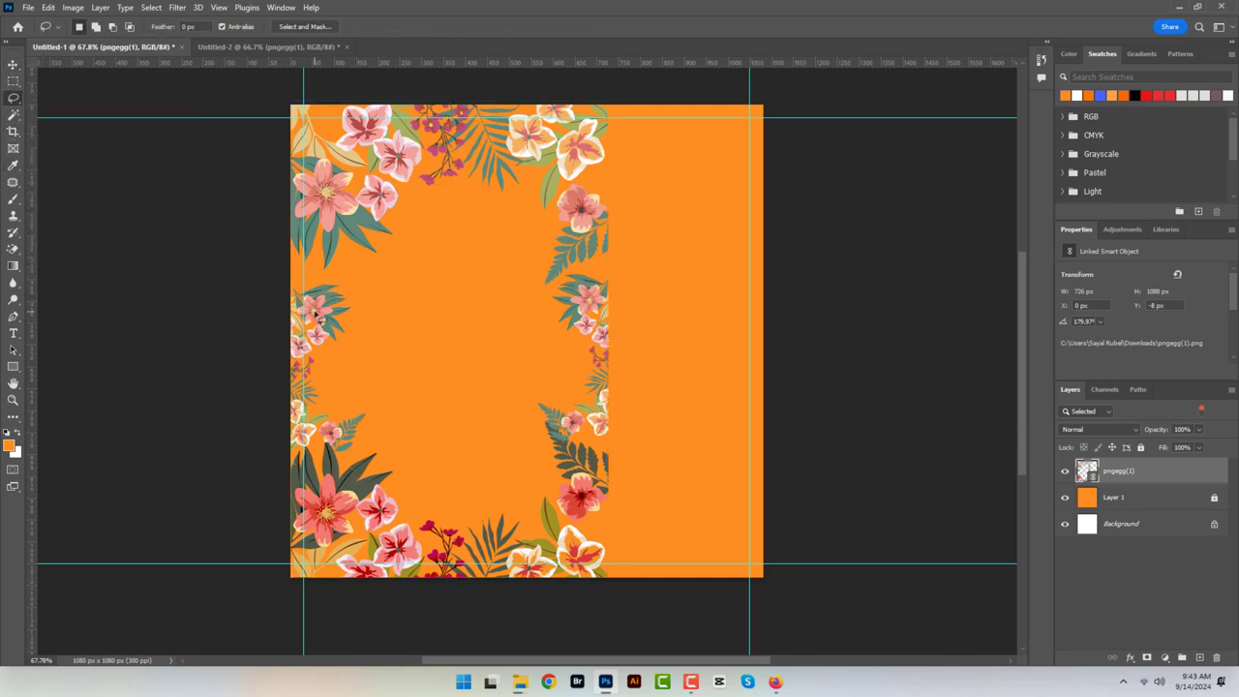
left_click_drag(302, 285, 494, 470)
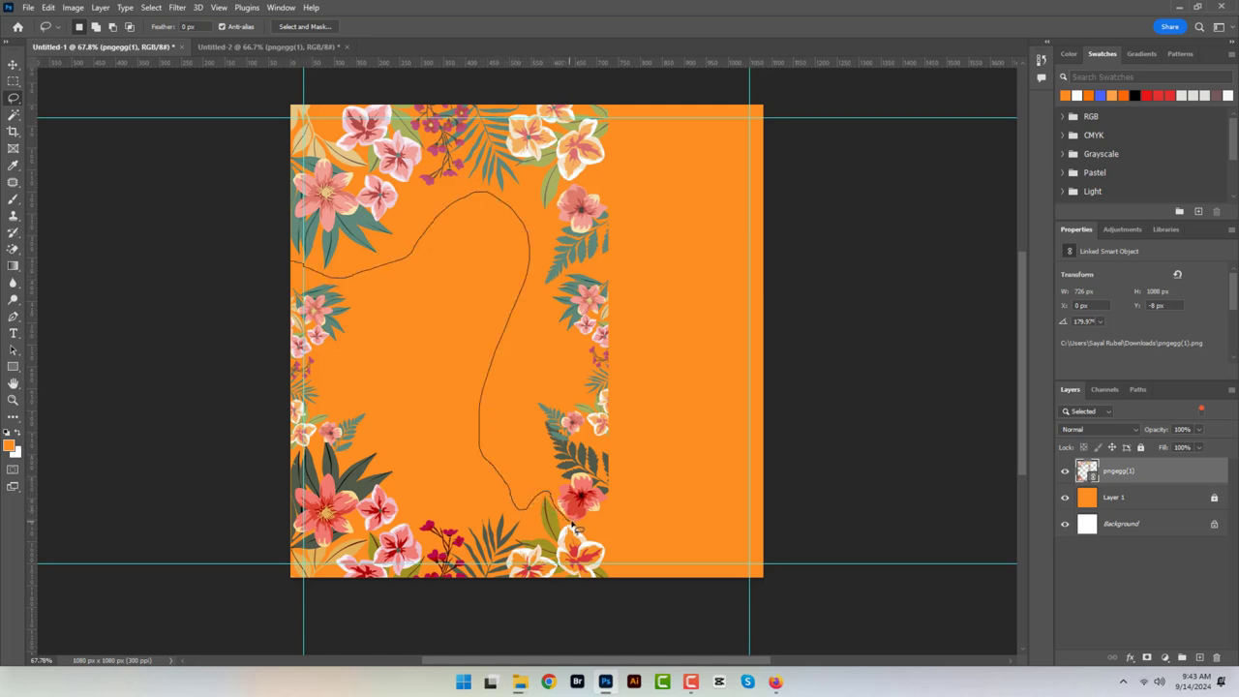
mouse_move(572, 525)
left_mouse_down()
mouse_move(609, 525)
mouse_move(661, 155)
mouse_move(426, 103)
mouse_move(268, 213)
mouse_move(302, 273)
left_mouse_up()
key("Delete")
key("ctrl+d")
Copy the shopping model onto the poster, enlarge her to about 116%, and shift her left.
key("v")
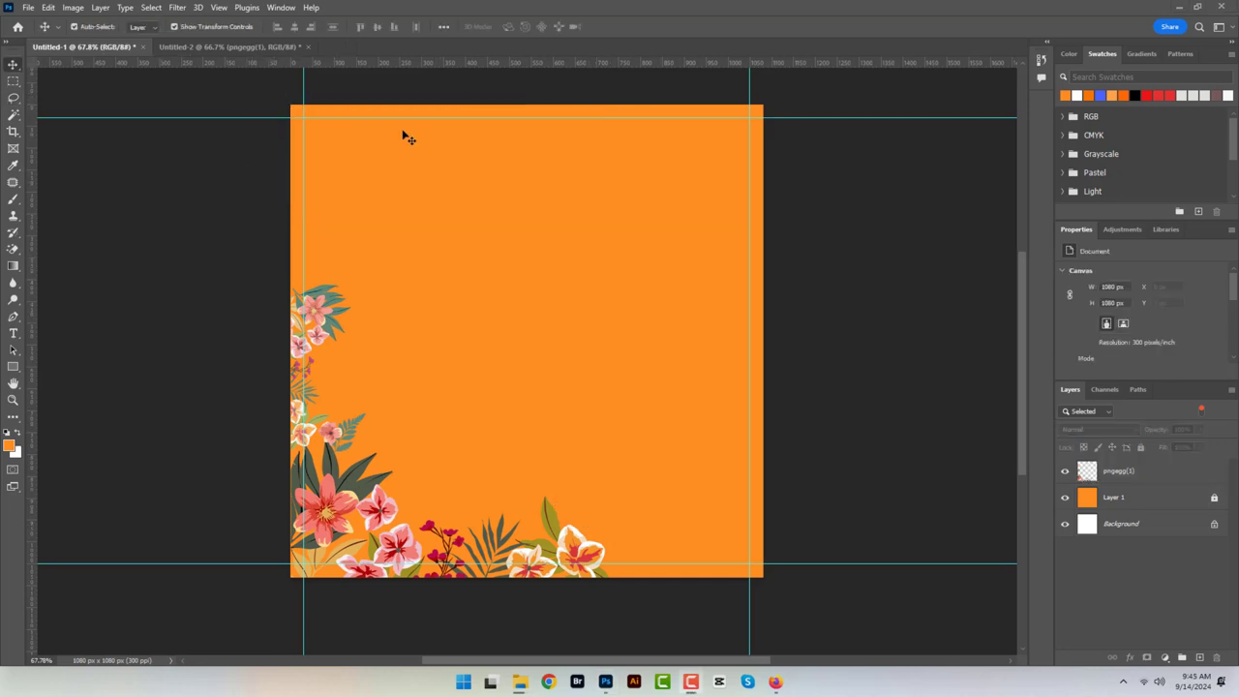
left_click(230, 47)
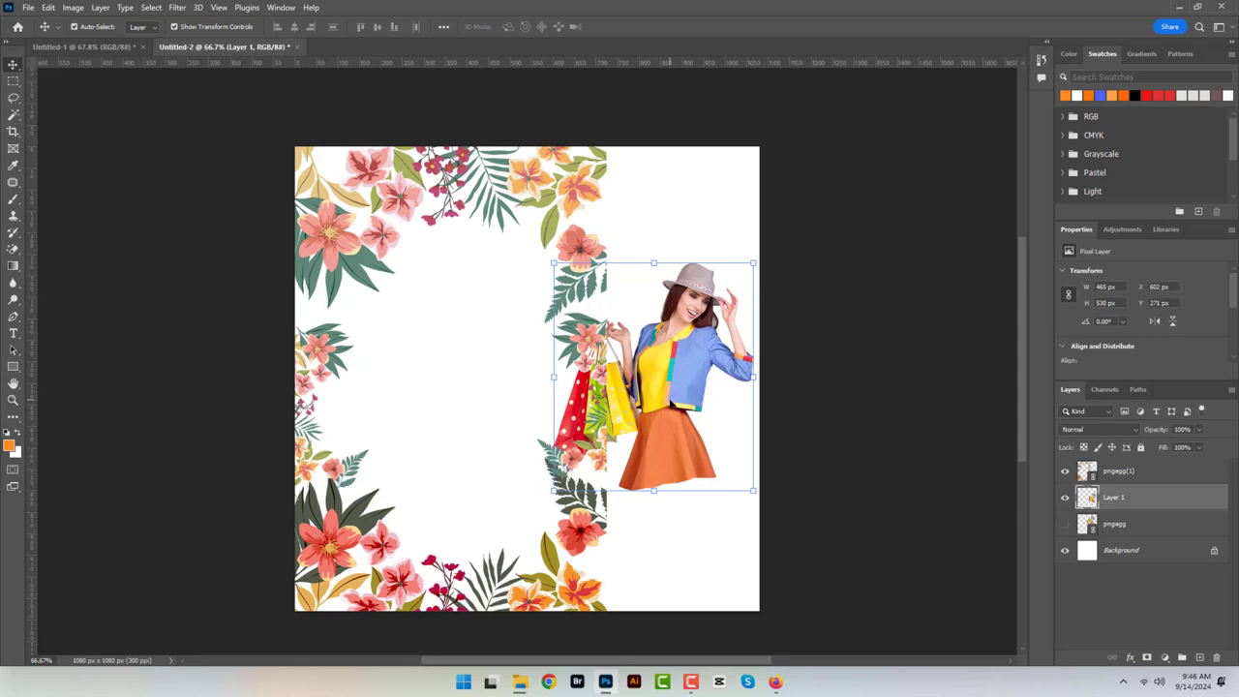
mouse_move(647, 366)
left_mouse_down()
mouse_move(647, 348)
mouse_move(85, 46)
mouse_move(564, 340)
left_mouse_up()
key("ctrl+t")
left_click_drag(652, 238, 684, 204)
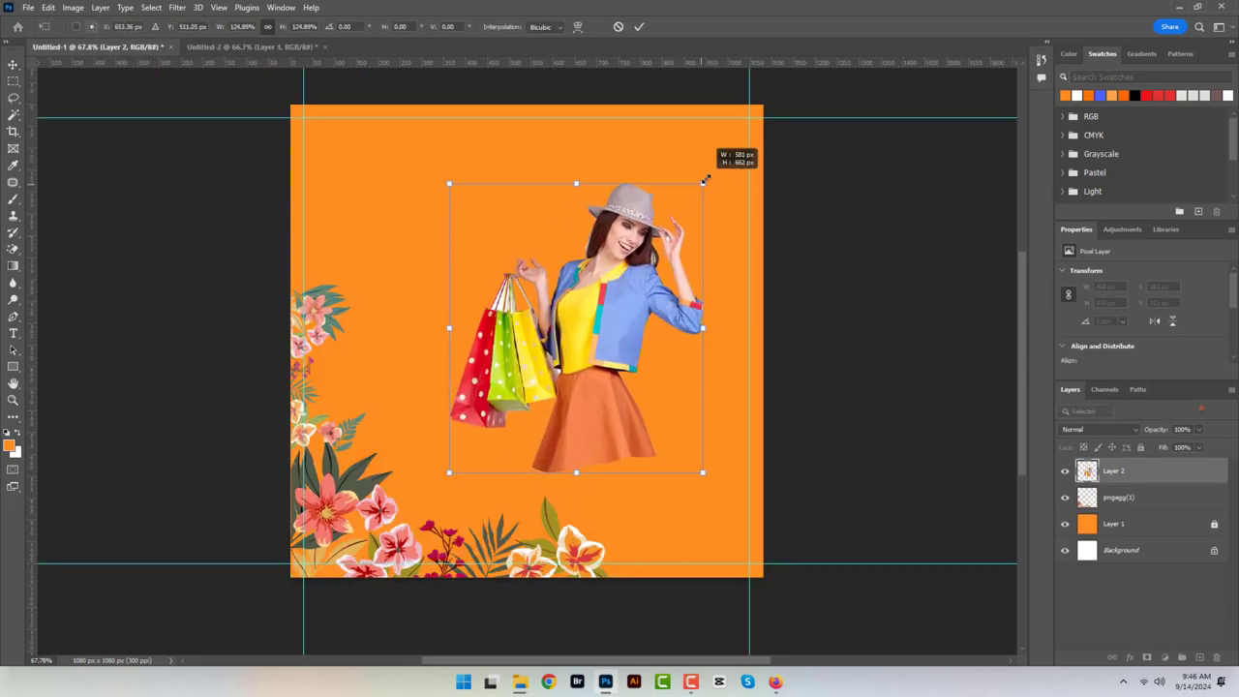
left_click_drag(598, 311, 569, 312)
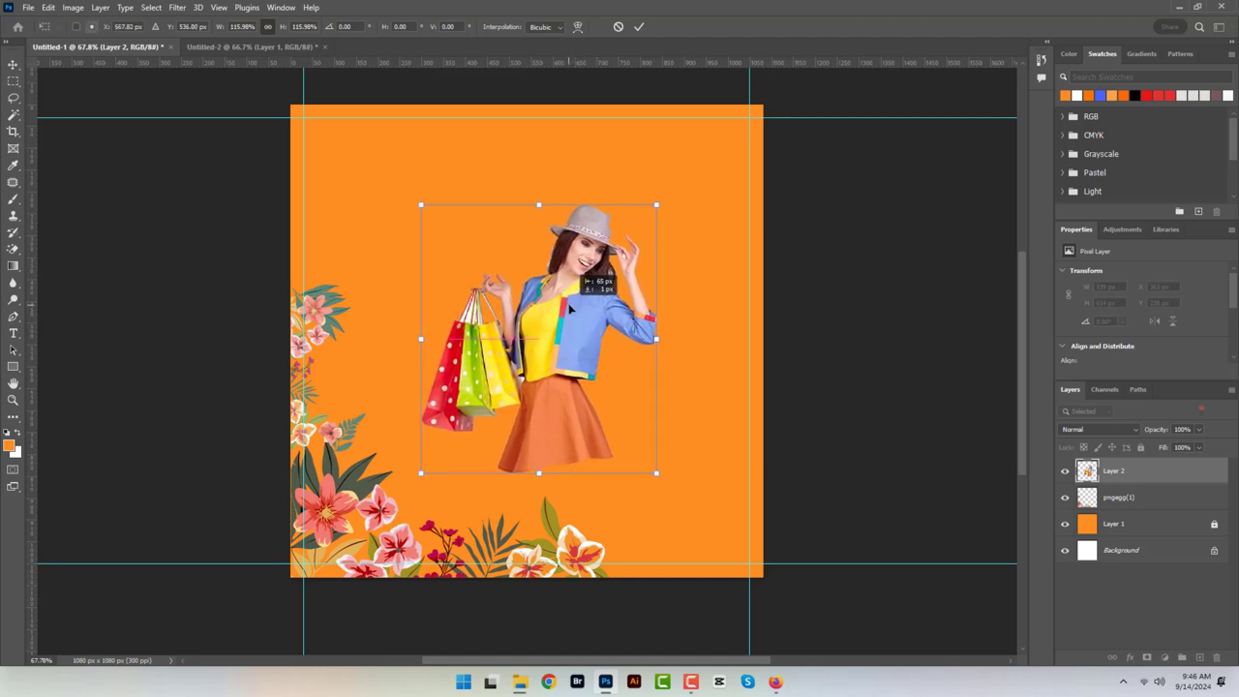
left_click(639, 27)
Mask the model layer, fade her skirt hem with a soft 150 px black brush, and add an empty layer.
left_click(1147, 658)
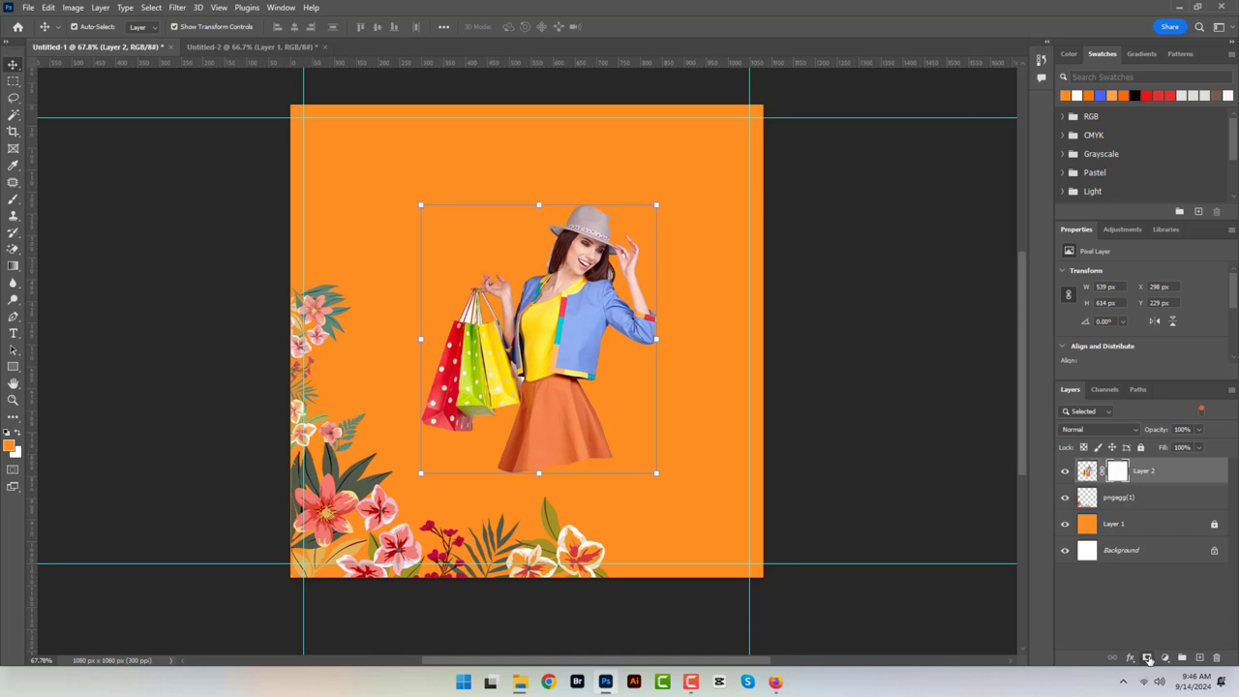
left_click(12, 446)
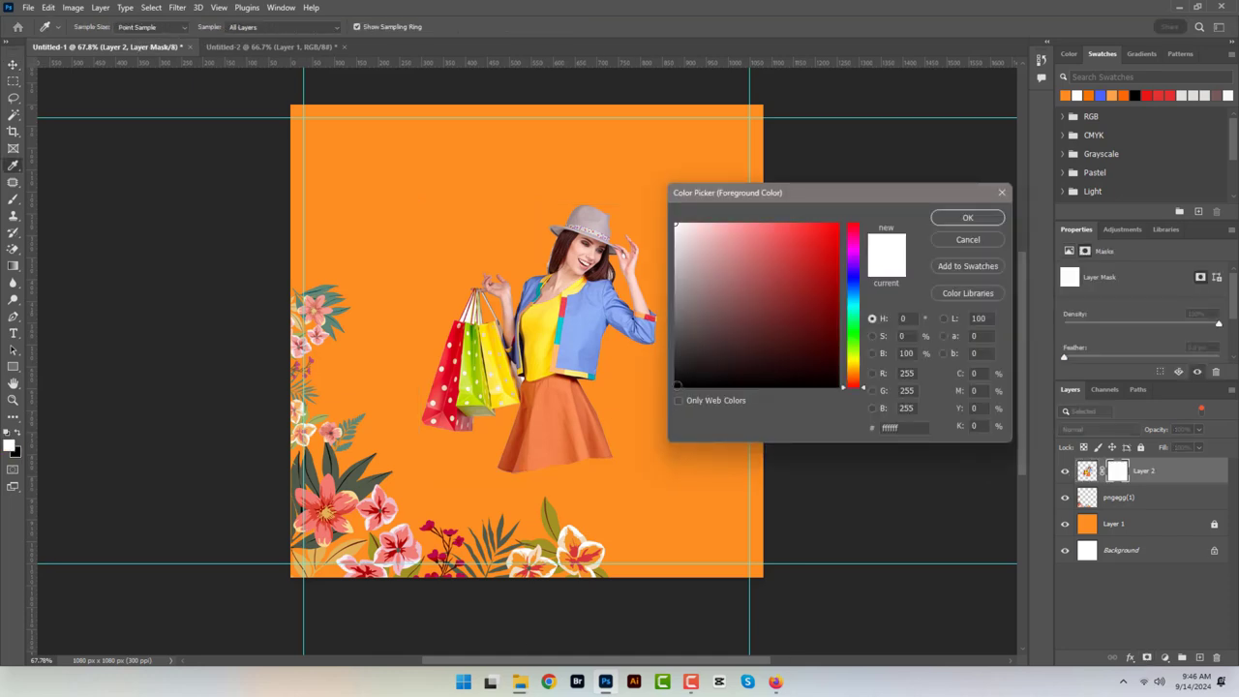
left_click(676, 385)
left_click(968, 218)
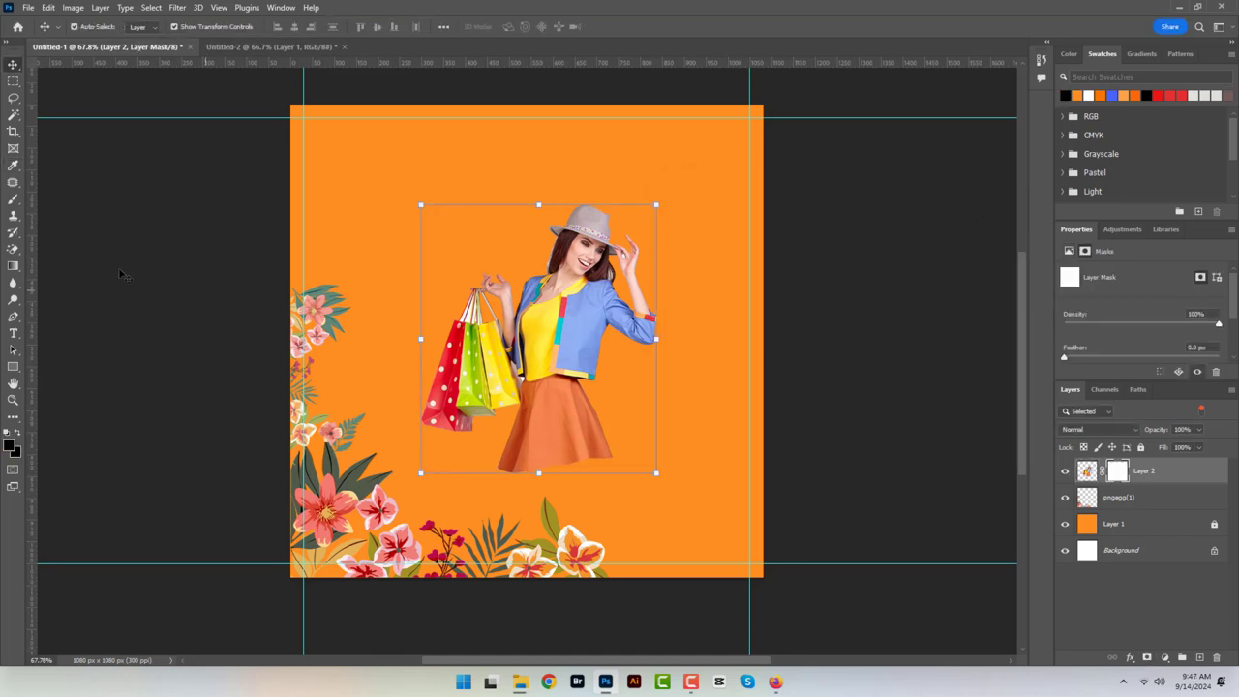
left_click(12, 198)
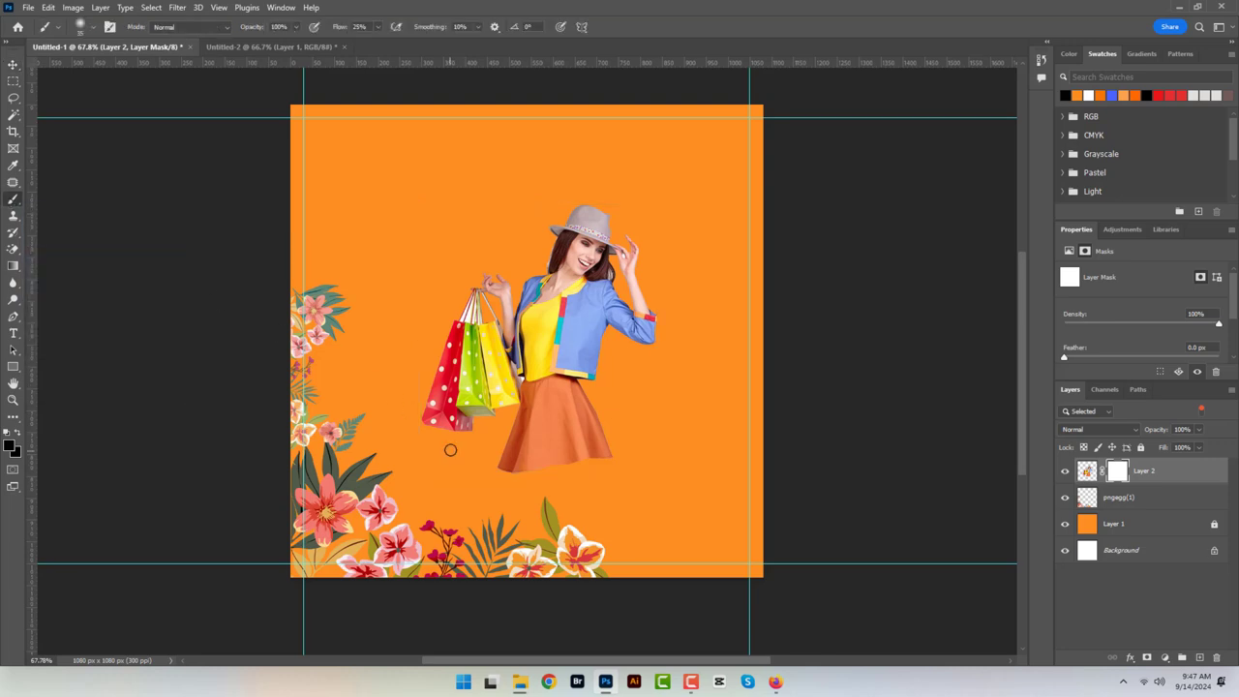
key("bracketright")
key("bracketright")
key("bracketright")
key("bracketright")
key("bracketright")
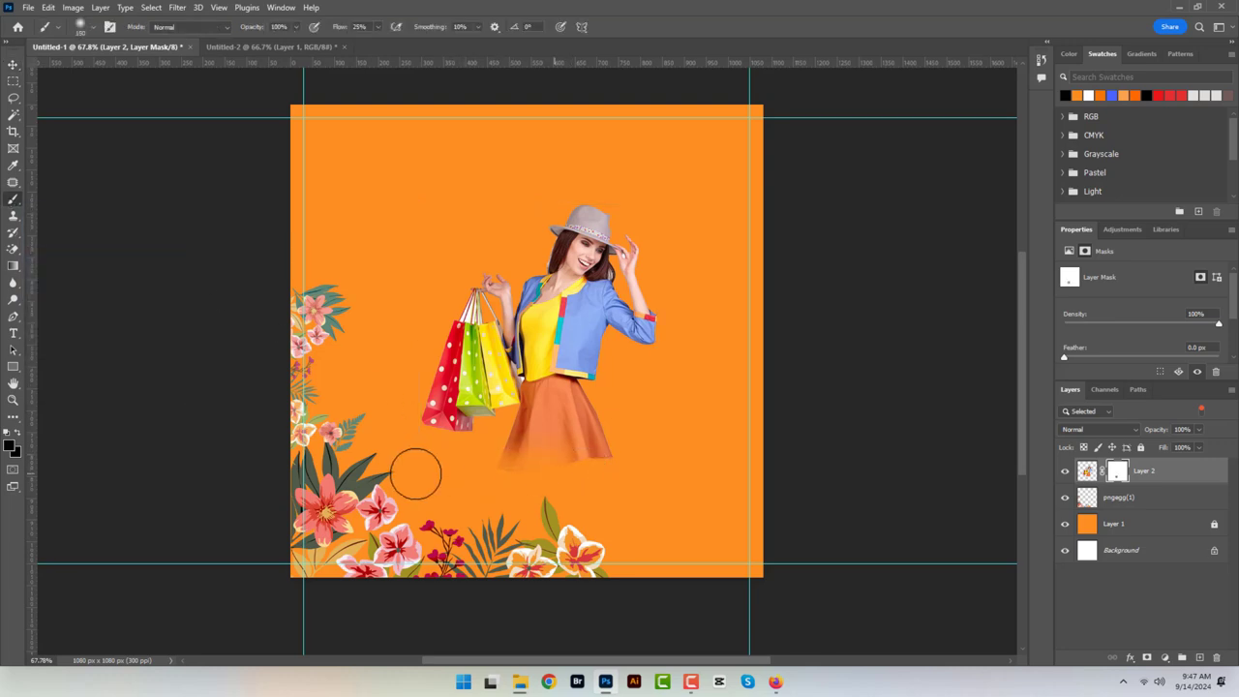
left_click_drag(410, 473, 588, 487)
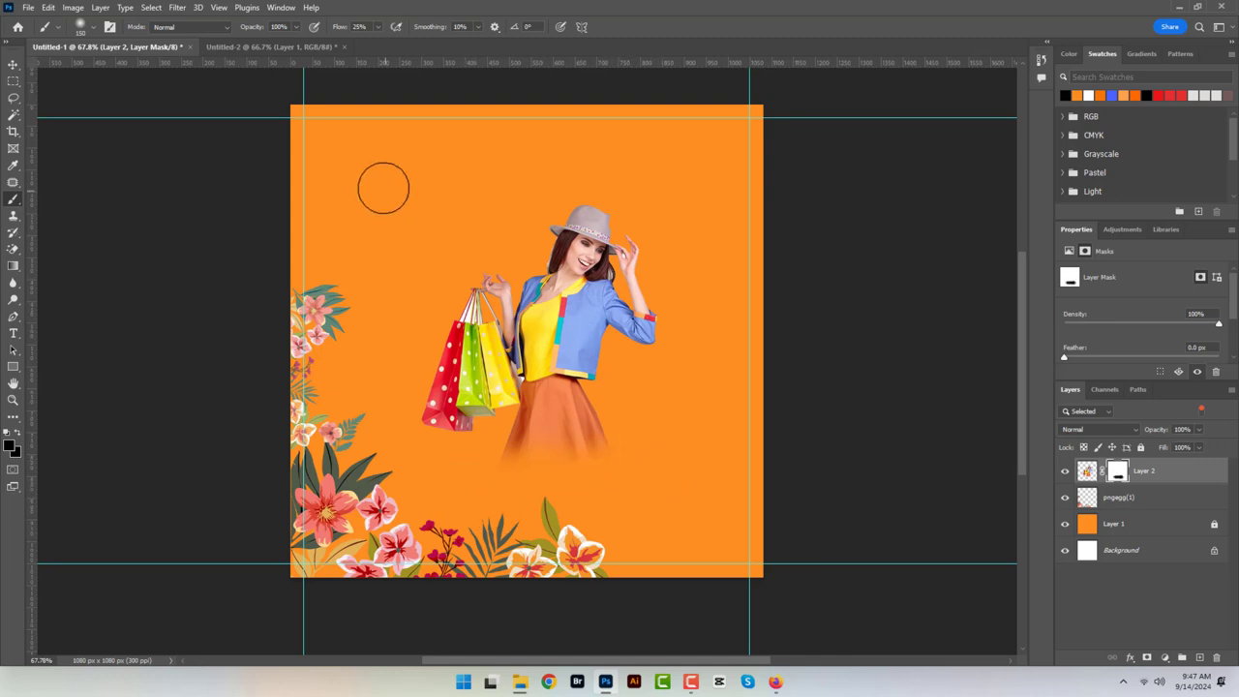
left_click(13, 64)
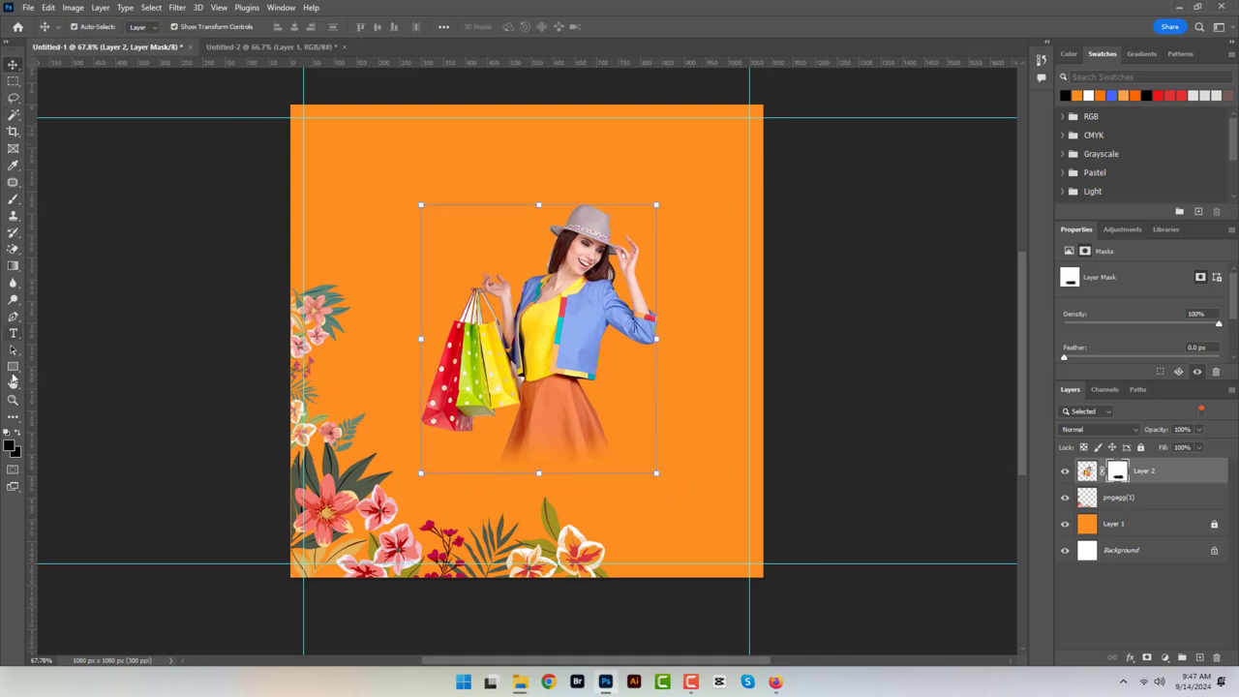
left_click(13, 367)
left_click(1199, 658)
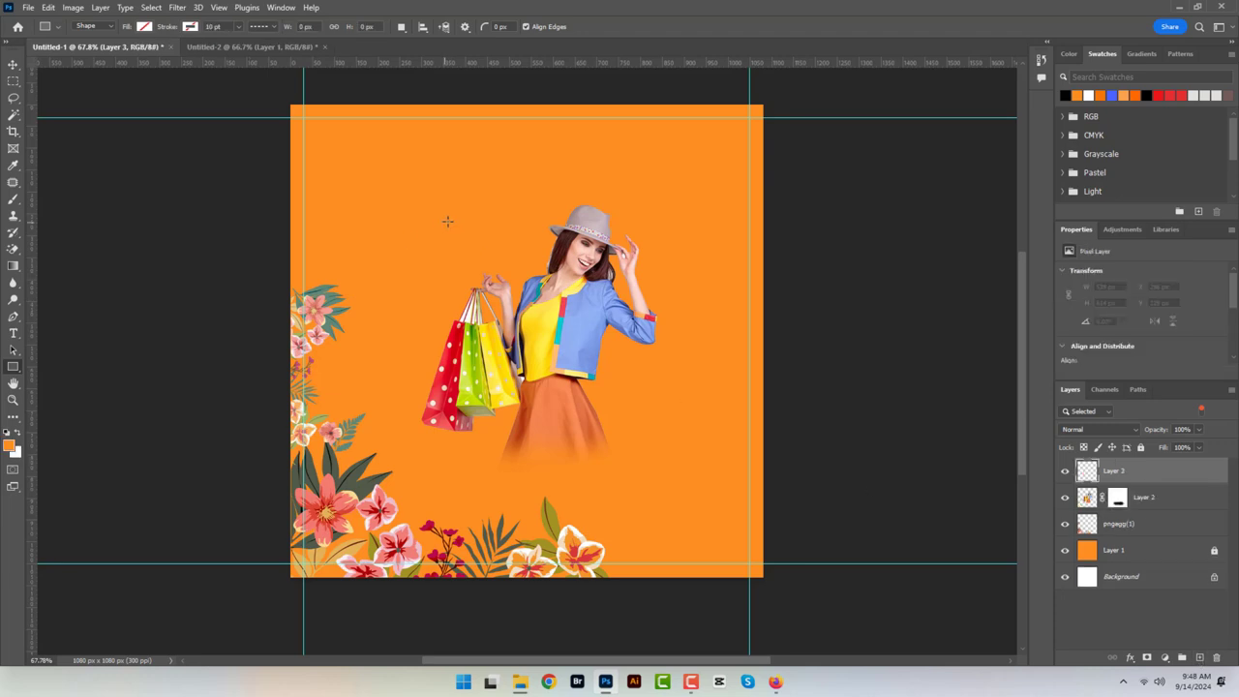
Give the rectangle shape a white stroke colour.
left_click(9, 444)
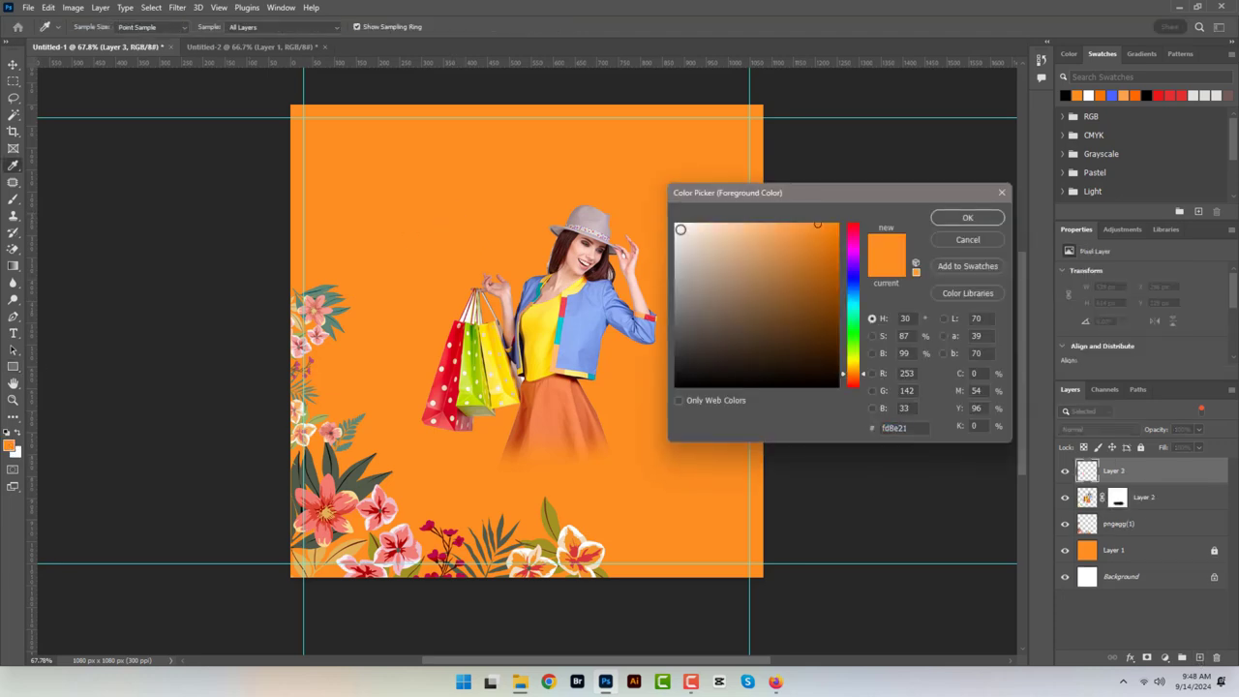
left_click(967, 217)
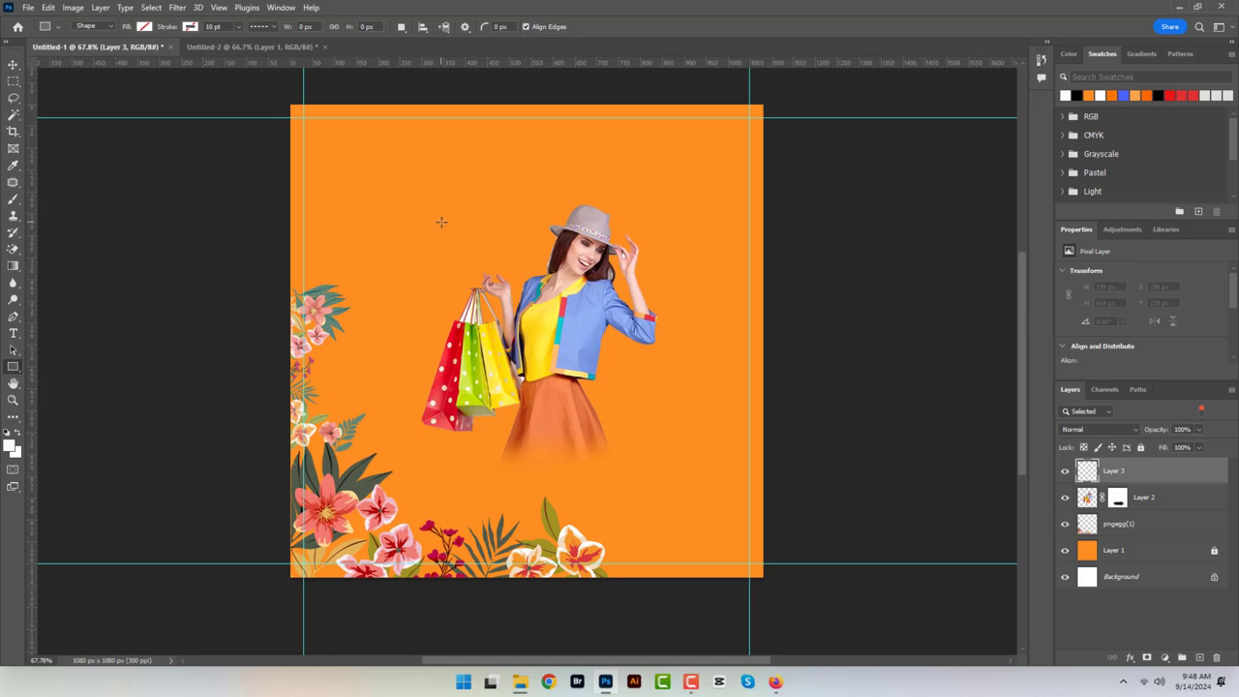
left_click(145, 26)
left_click(191, 26)
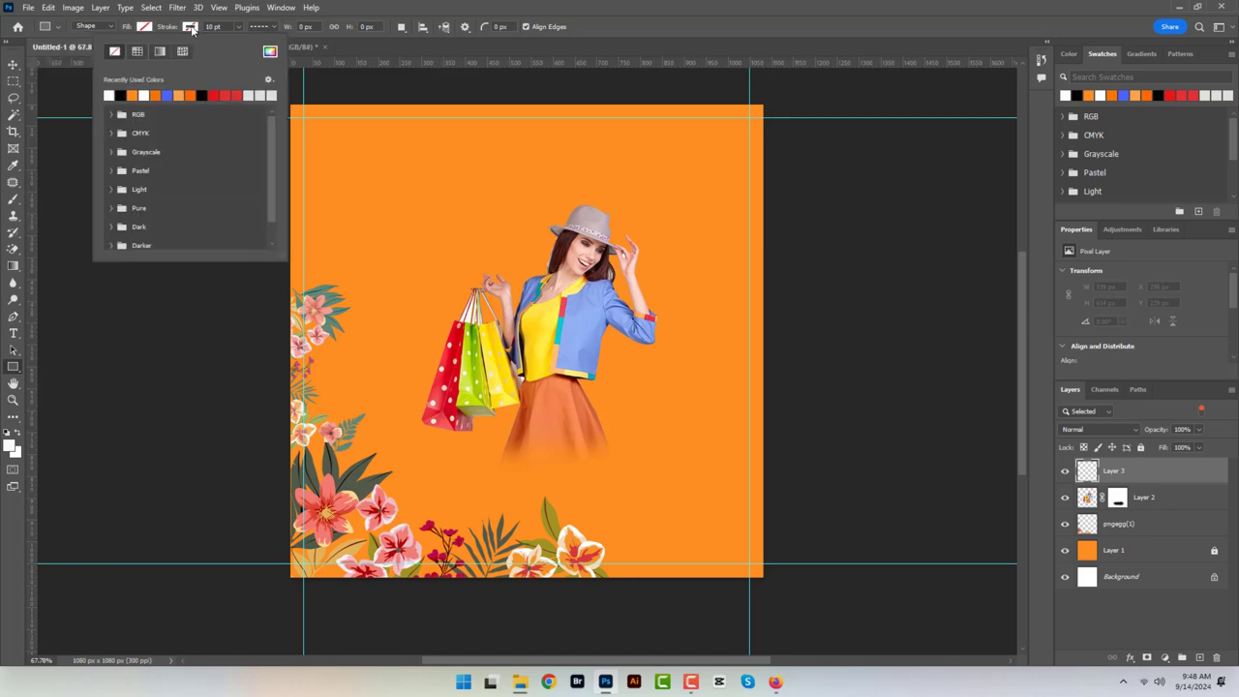
left_click(269, 50)
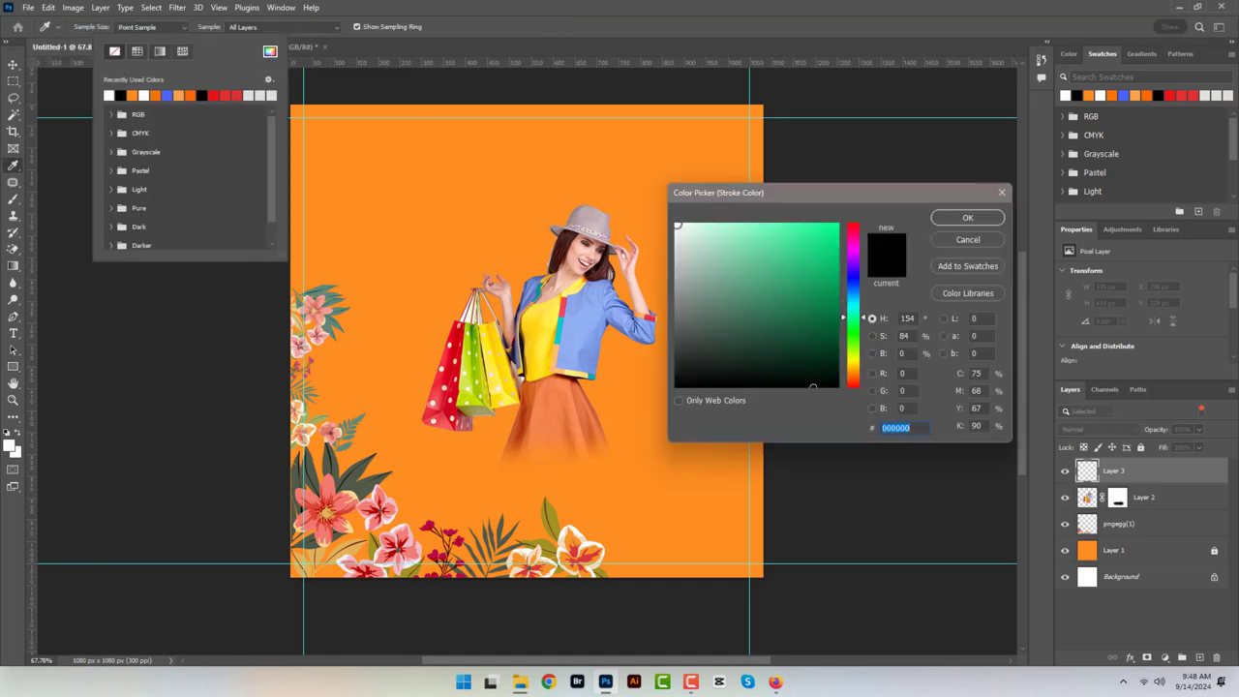
left_click(675, 230)
left_click(966, 217)
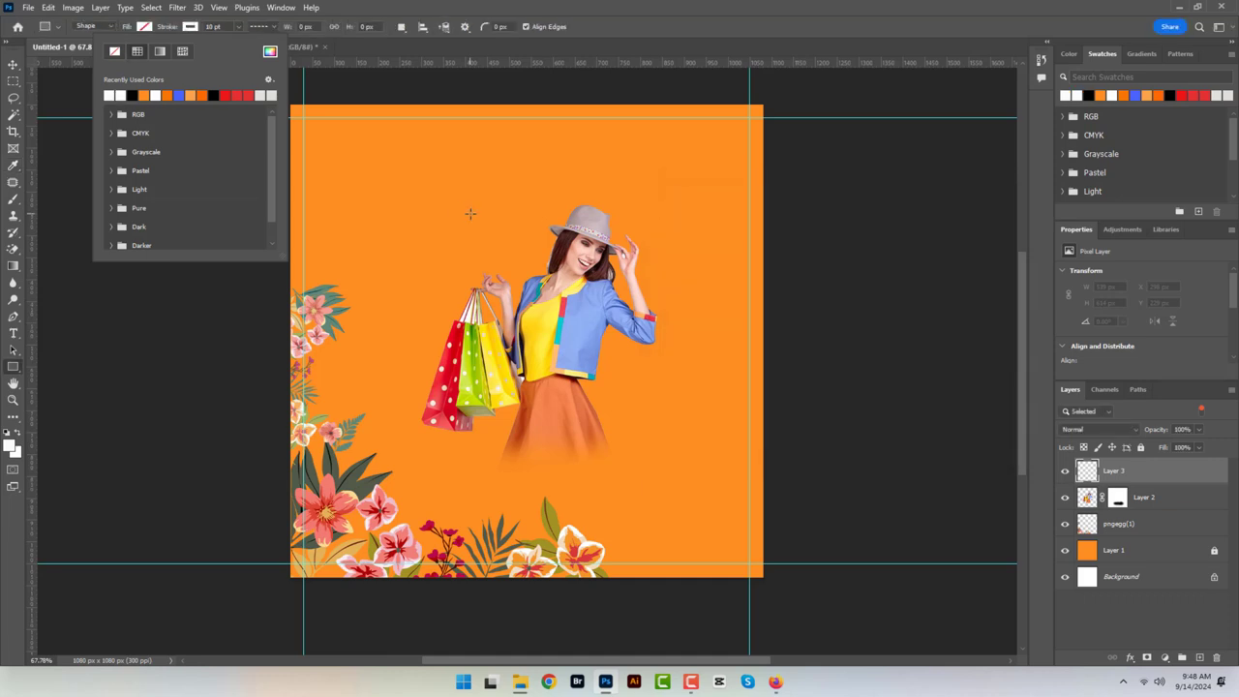
Draw a 397 × 562 px outline frame around the model and tilt it about -6.57°.
left_click_drag(459, 210, 632, 456)
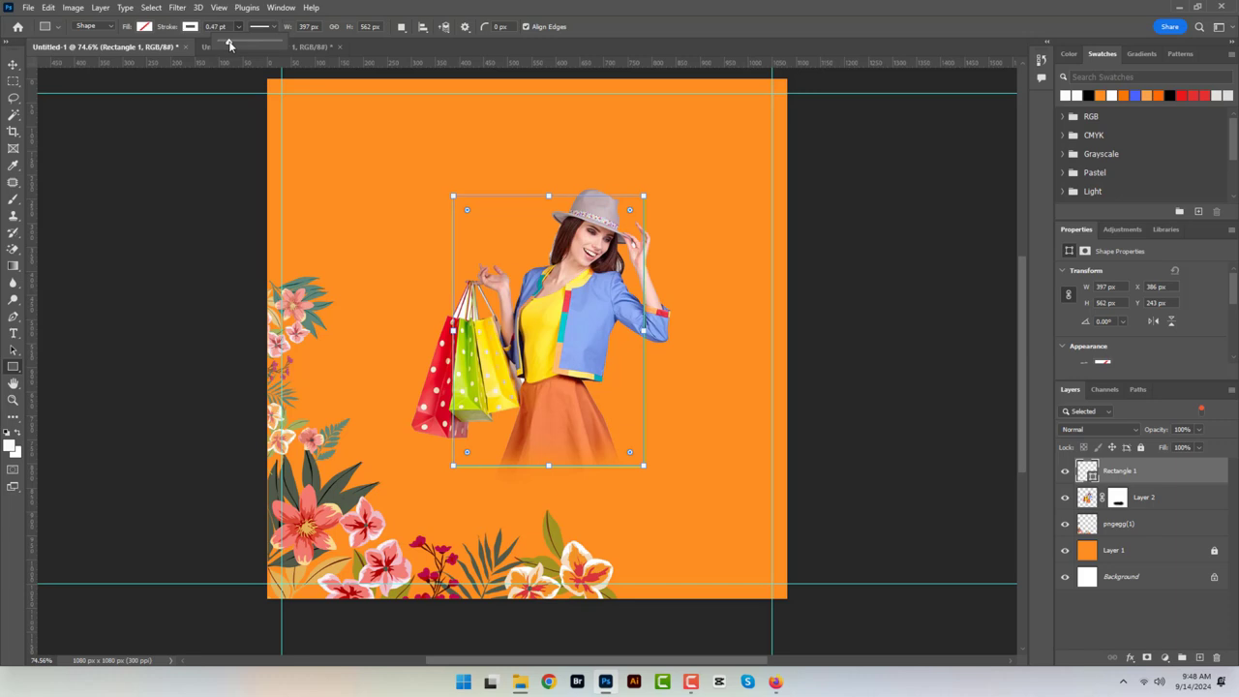
scroll(232, 46, "down", 2)
left_click(15, 65)
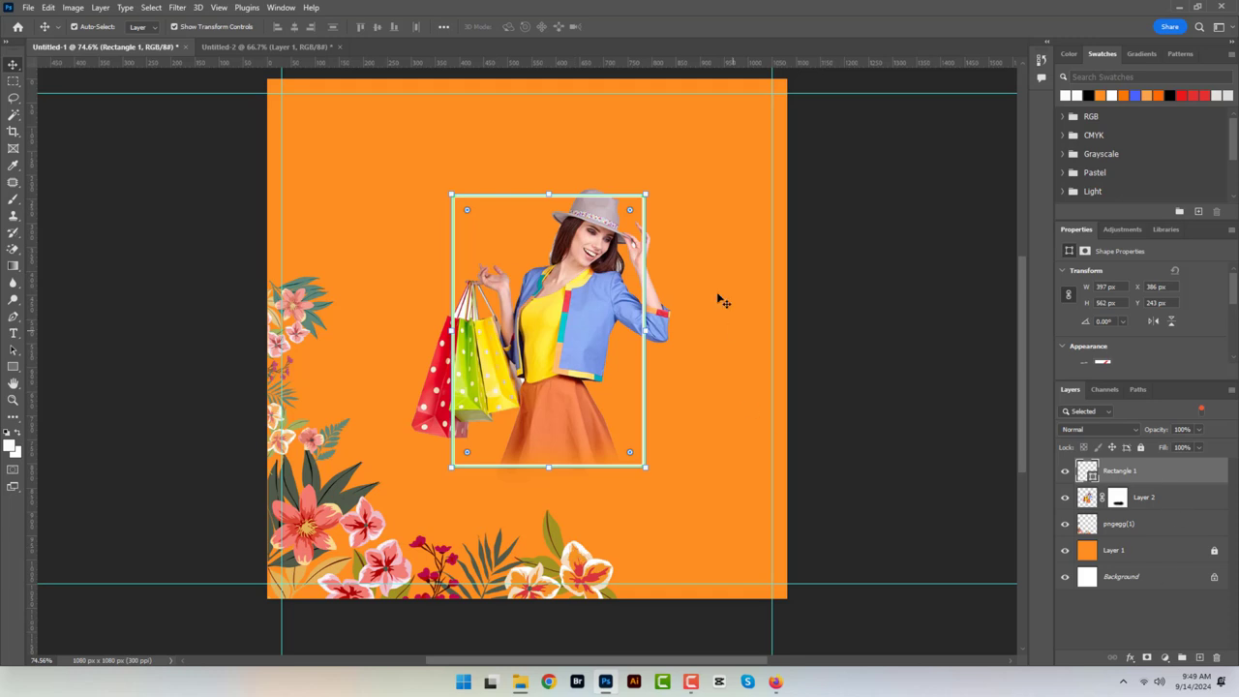
left_click_drag(651, 176, 643, 162)
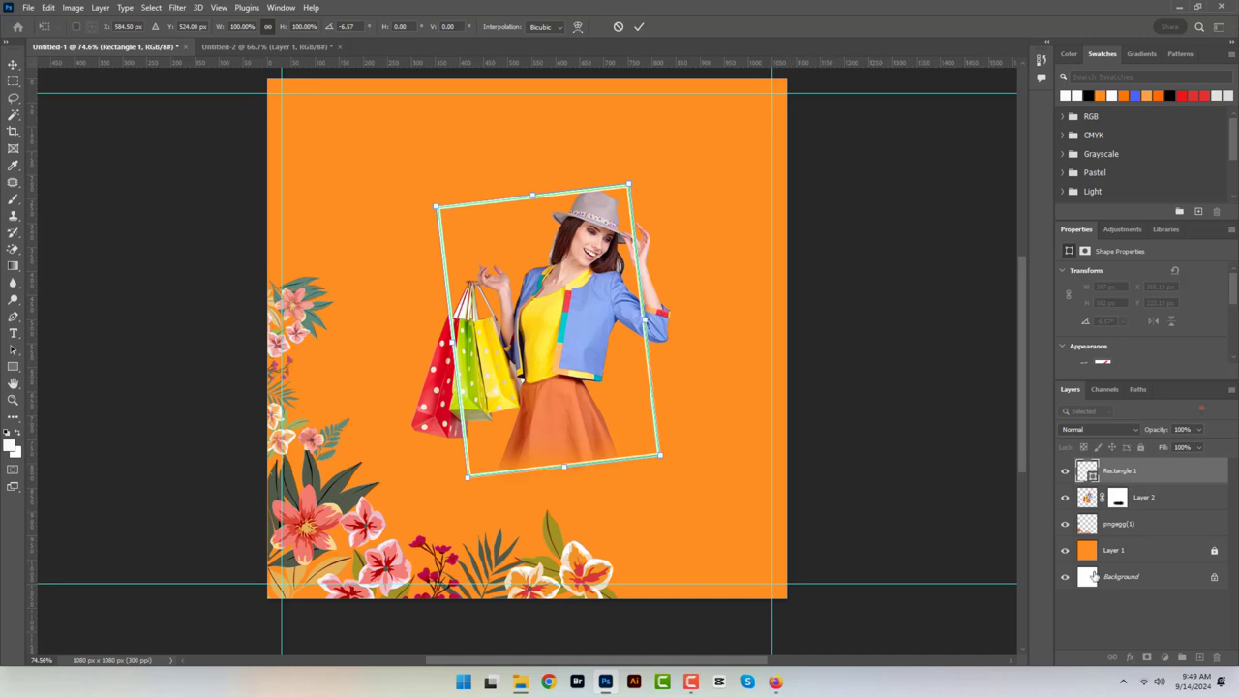
Enable Outer Glow on Rectangle 1 and adjust its gradient colour stop.
double_click(1161, 471)
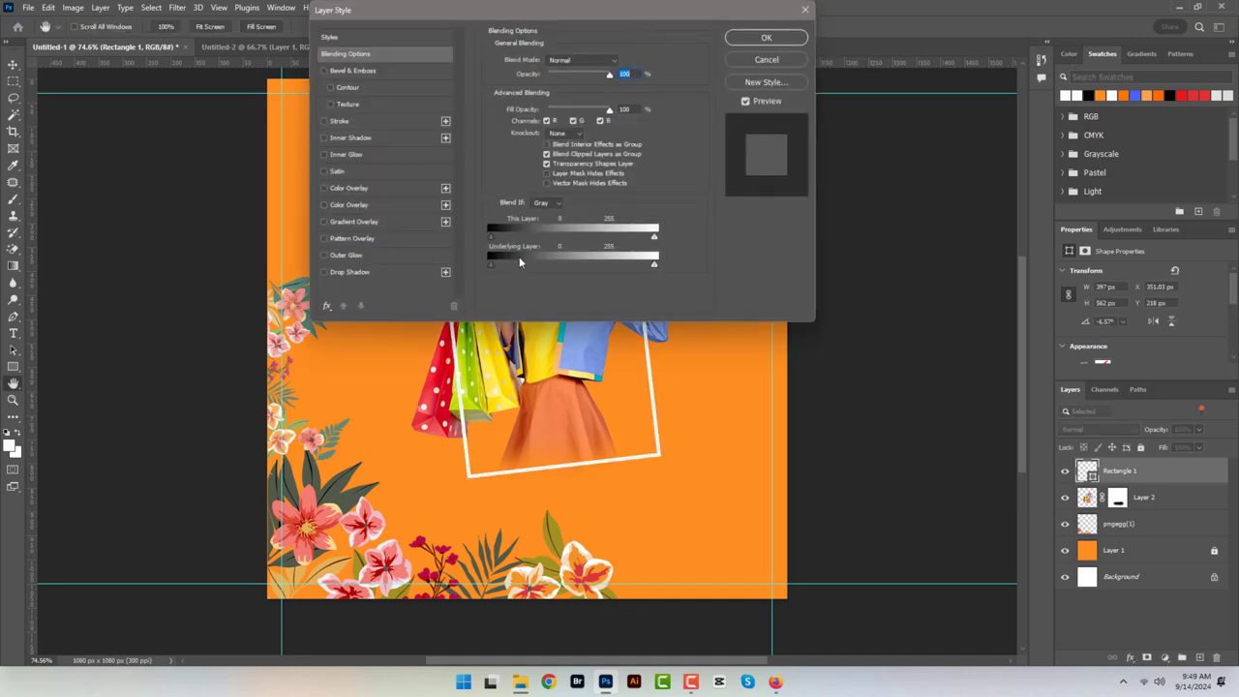
left_click(324, 255)
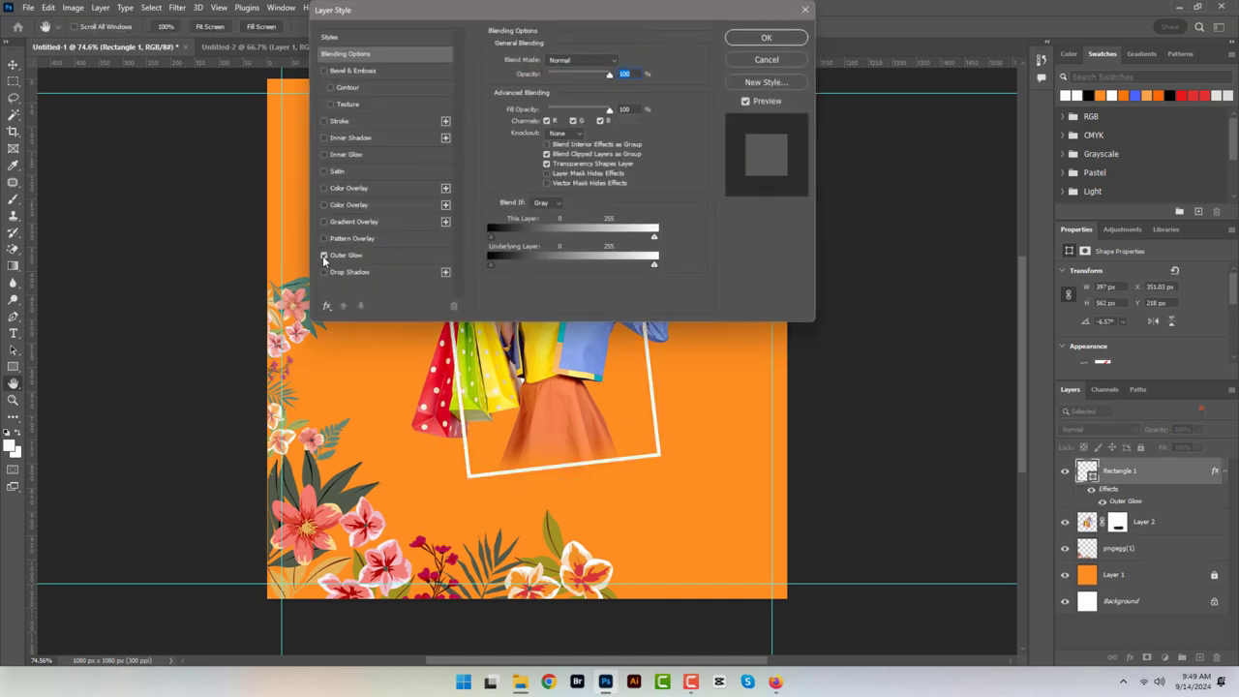
left_click(346, 255)
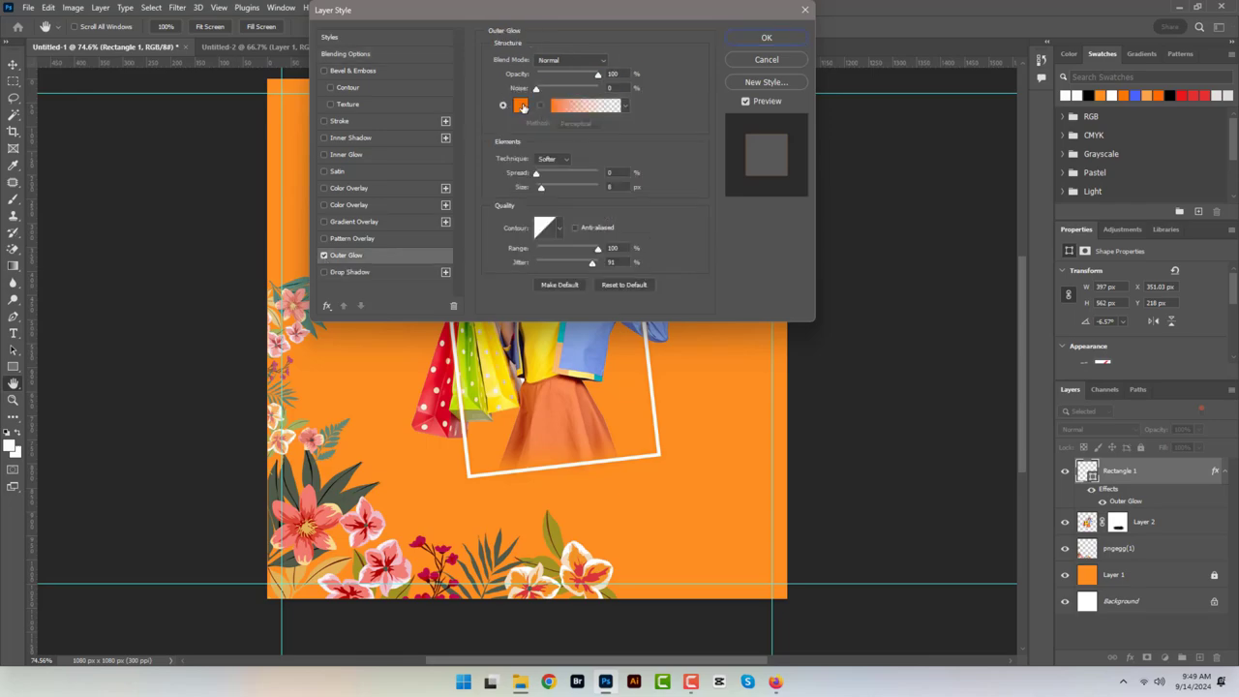
left_click(522, 105)
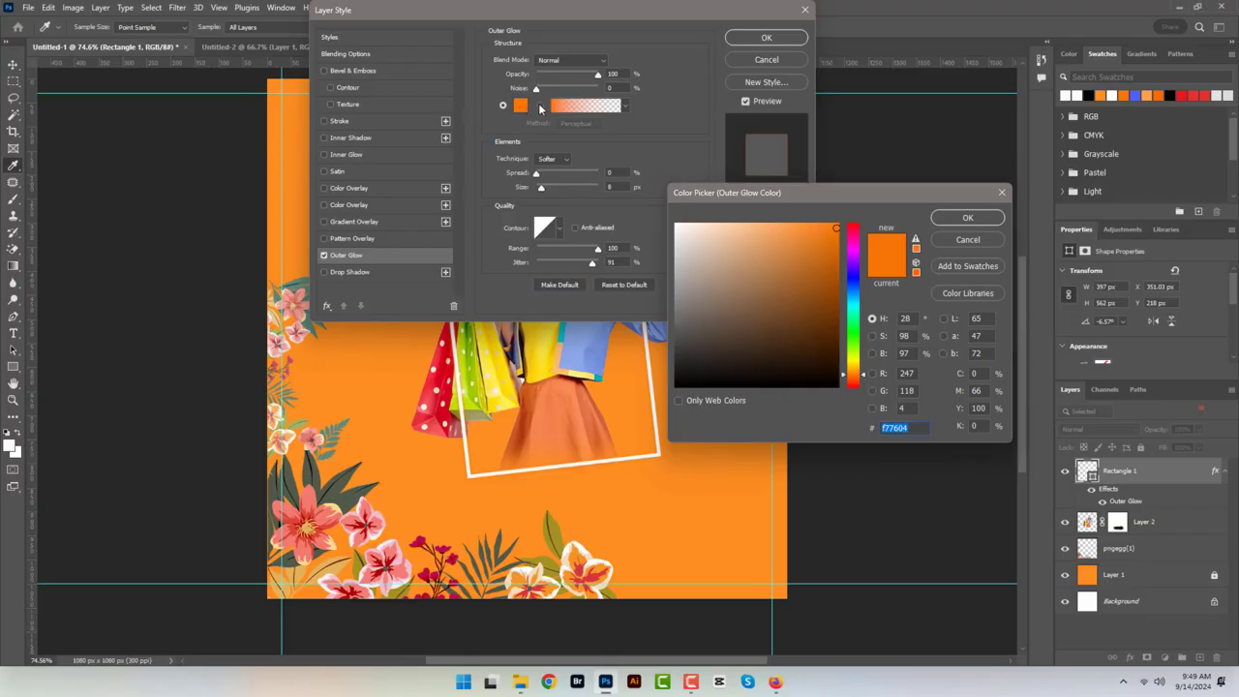
left_click(966, 217)
left_click(586, 105)
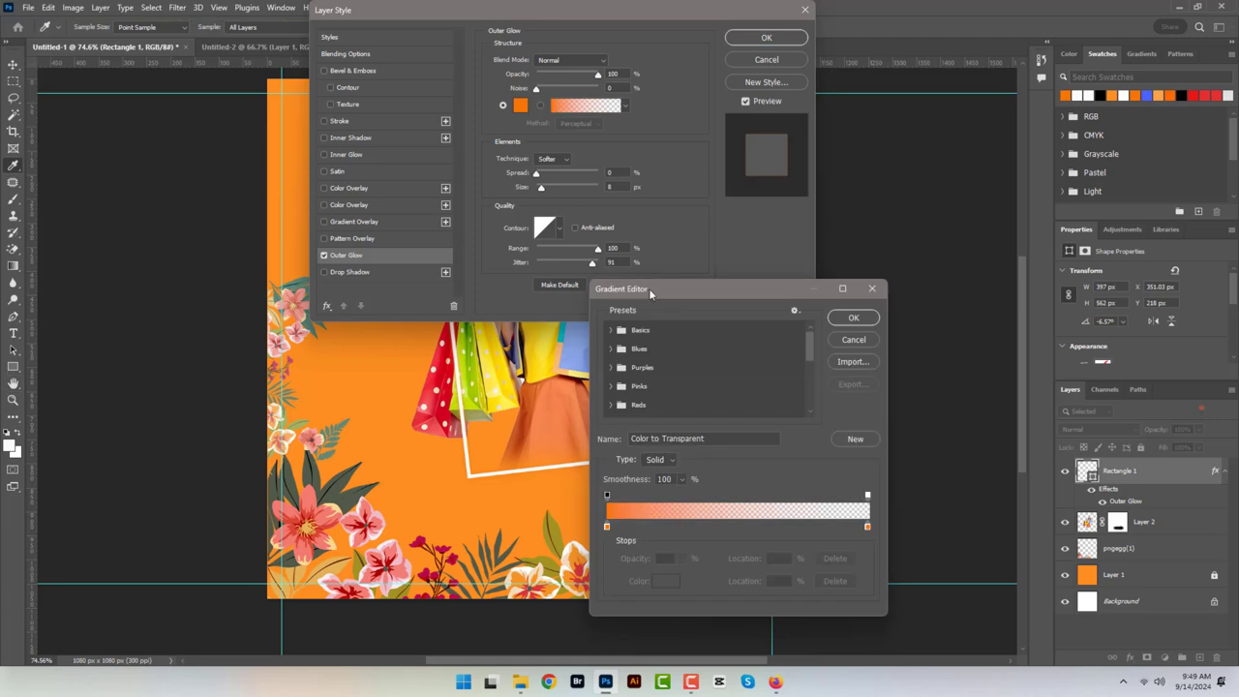
left_click(607, 526)
left_click(666, 581)
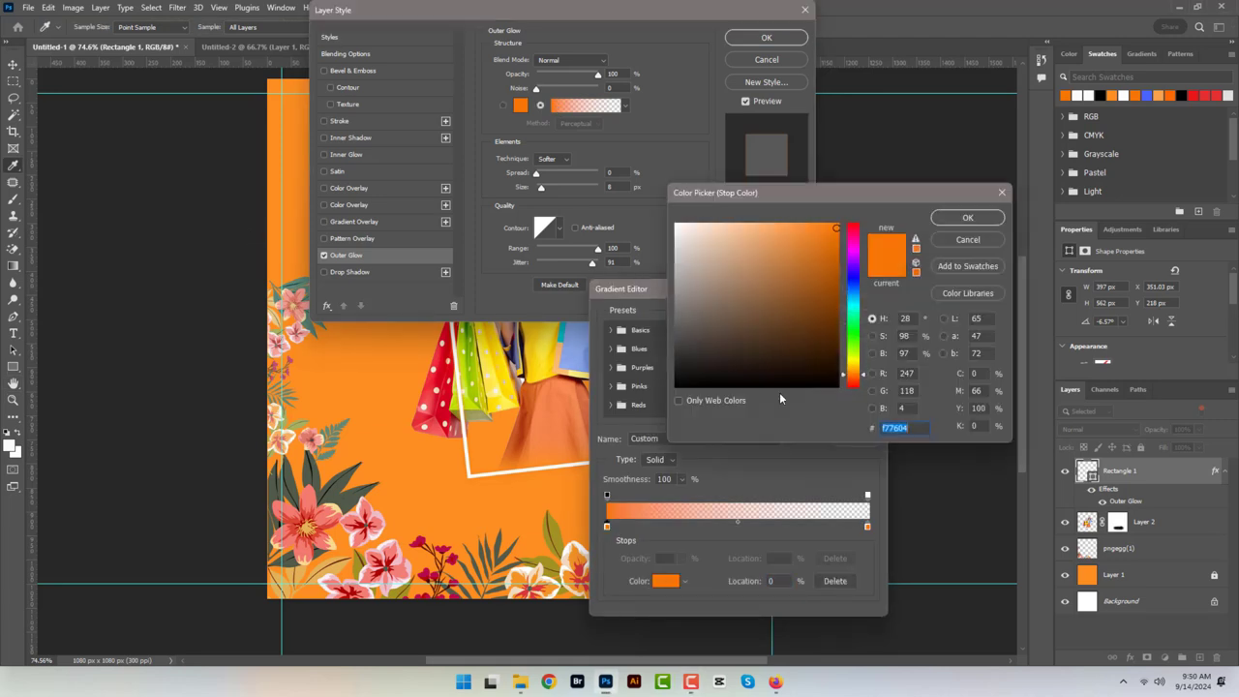
left_click_drag(855, 370, 855, 367)
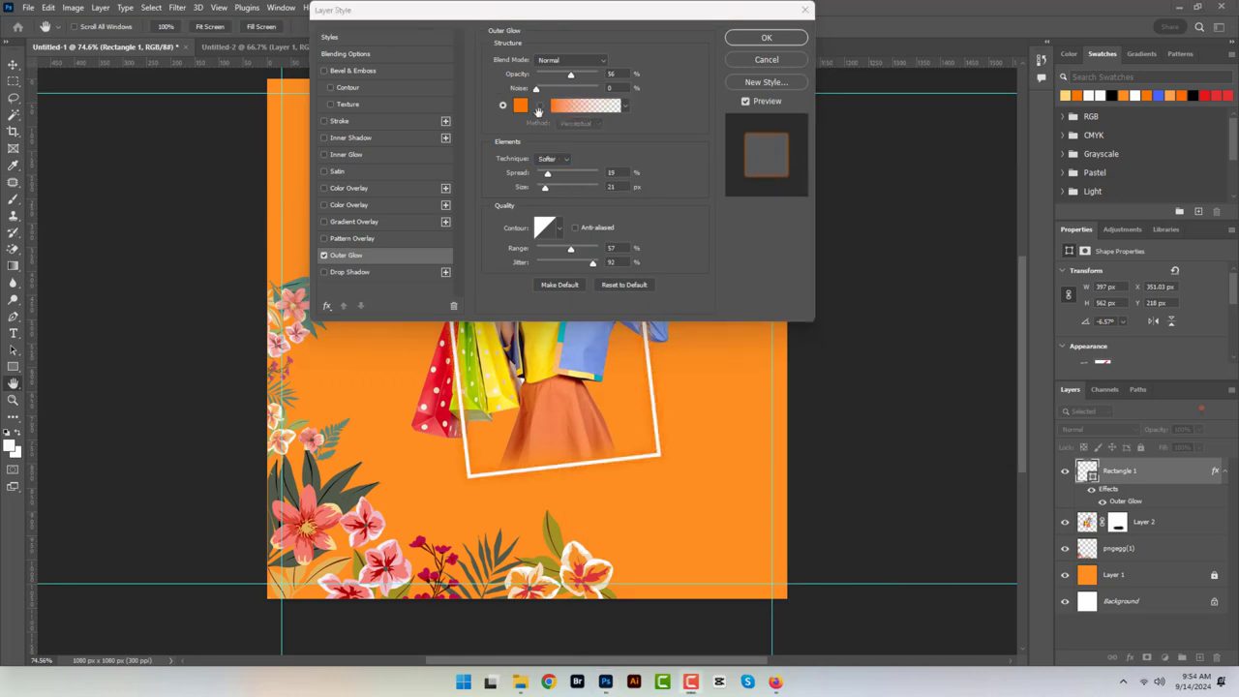
Set the glow to pale yellow #facf5c (56% opacity, 19% spread, 21 px) and apply it.
left_click(522, 108)
left_click(852, 361)
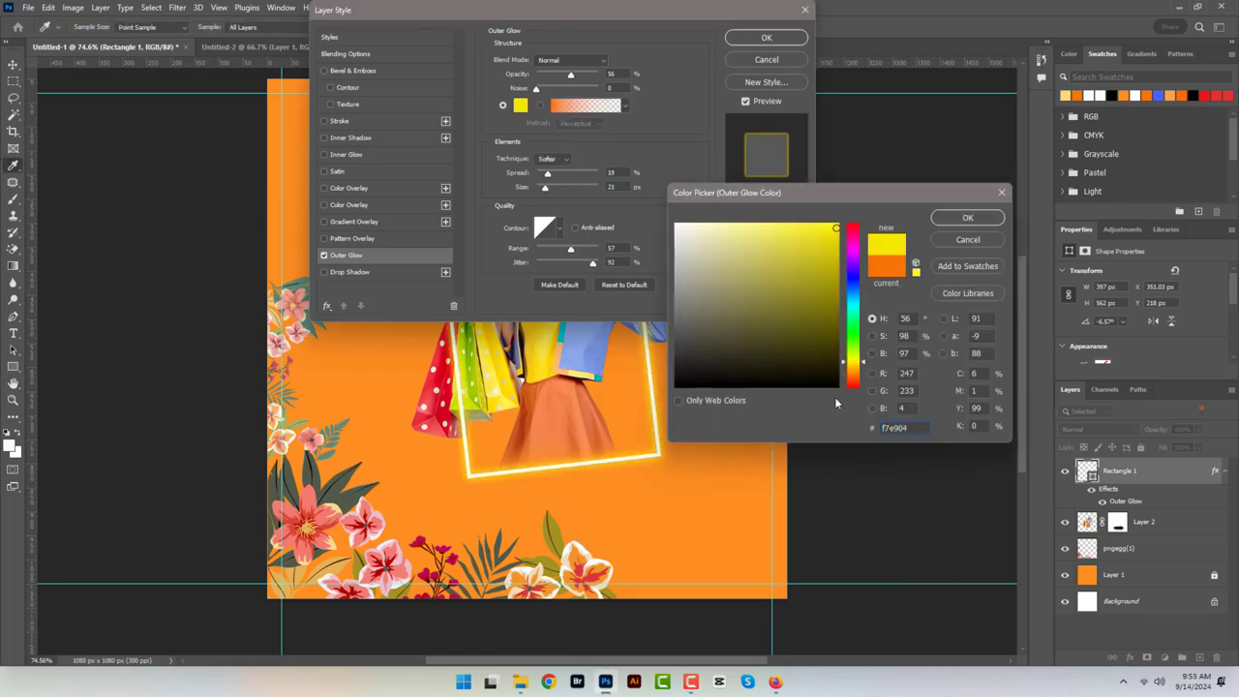
left_click(853, 365)
left_click_drag(854, 373, 854, 369)
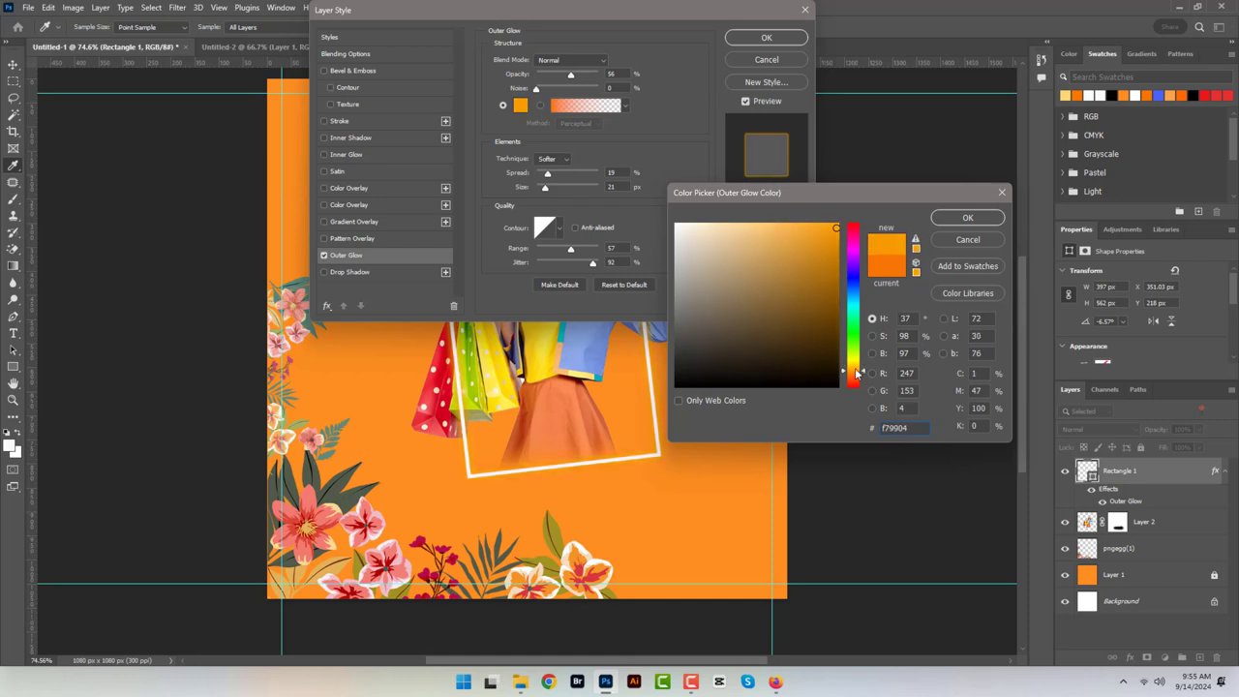
left_click_drag(771, 238, 778, 225)
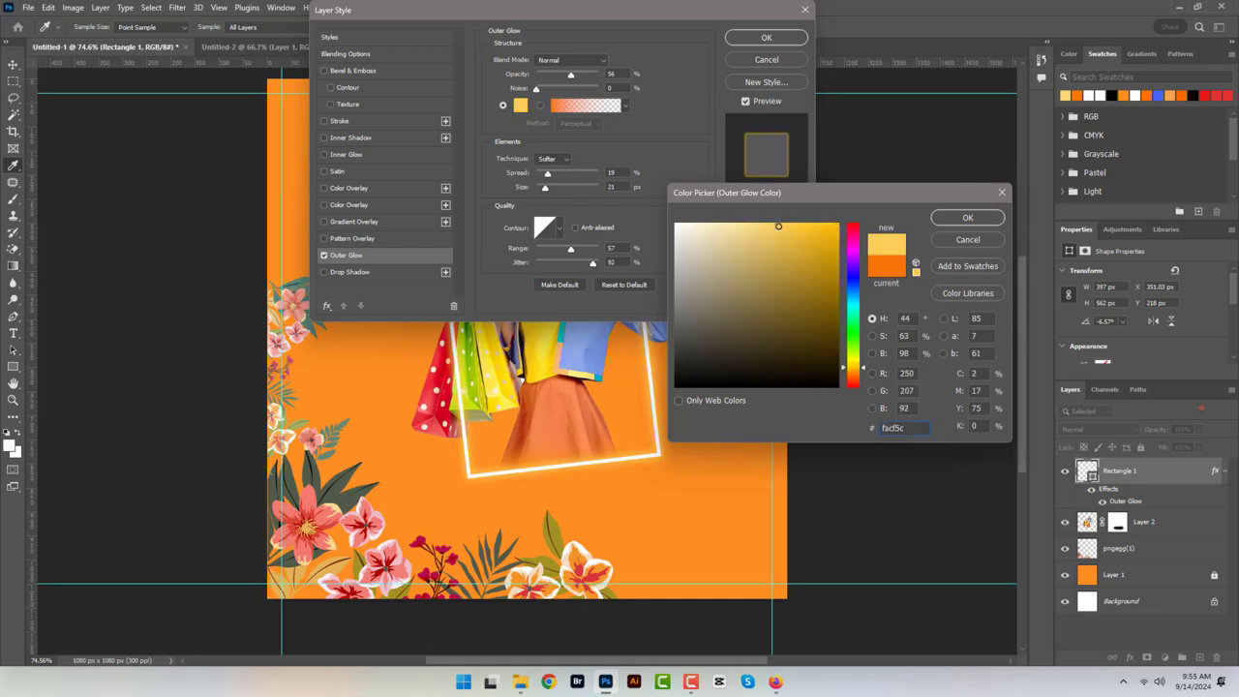
left_click(969, 218)
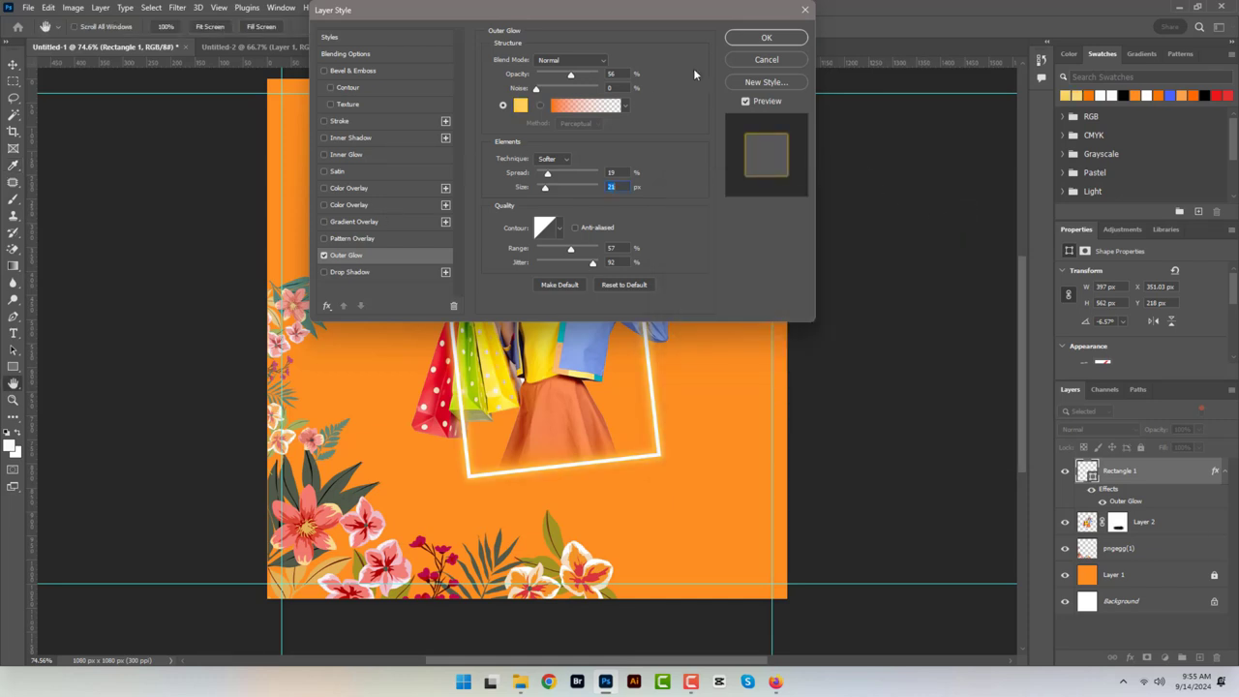
left_click(763, 38)
left_click(566, 338)
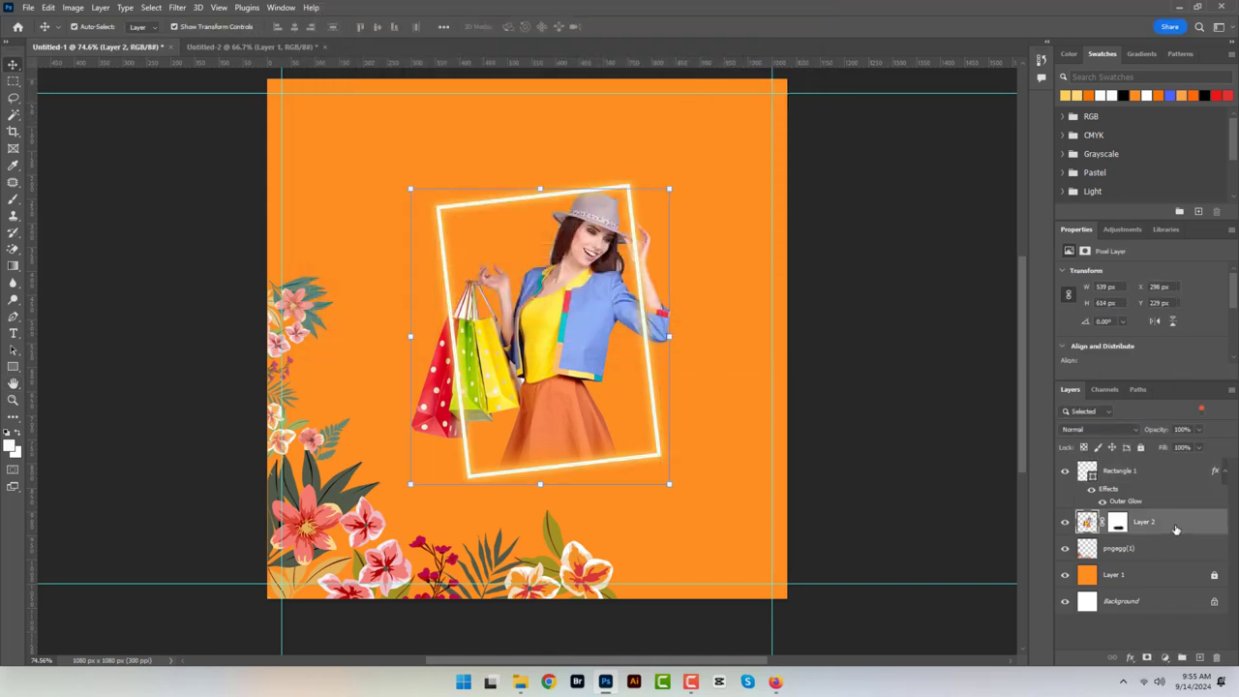
Move the model layer above the frame, nudge it up-left, and rotate it slightly.
left_click_drag(1174, 528, 1174, 470)
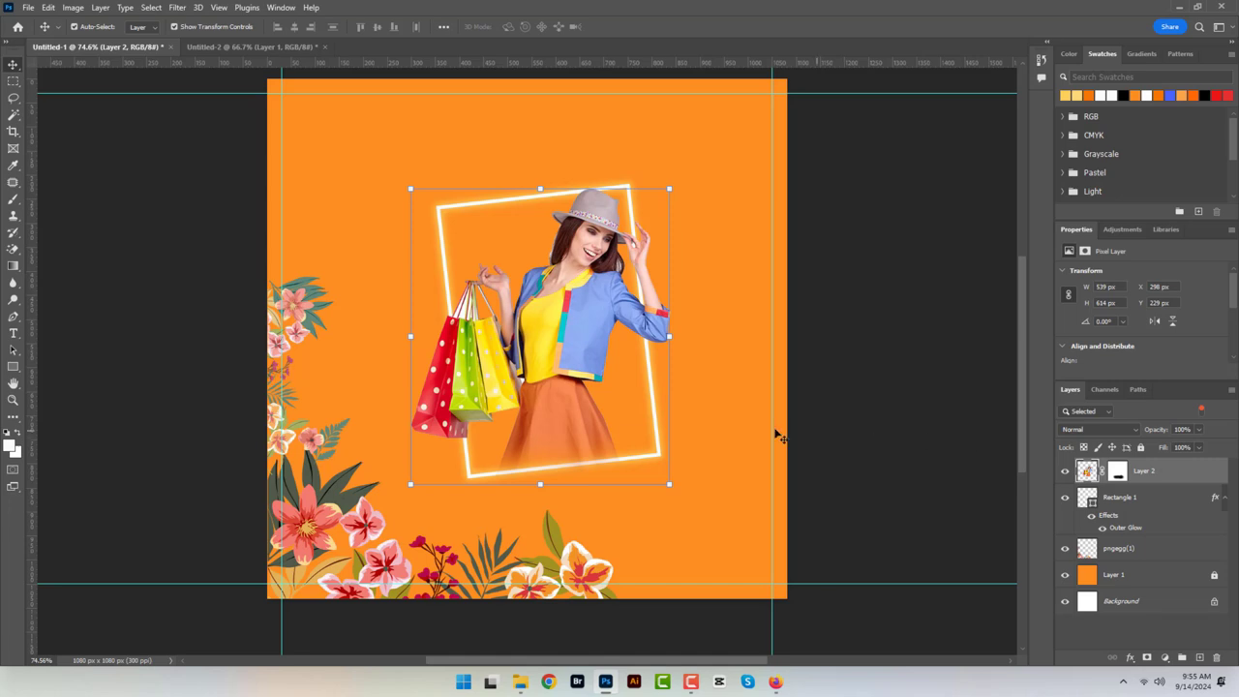
key("Up")
key("Up")
key("Up")
key("Up")
key("Up")
key("Up")
key("Up")
key("Up")
key("Up")
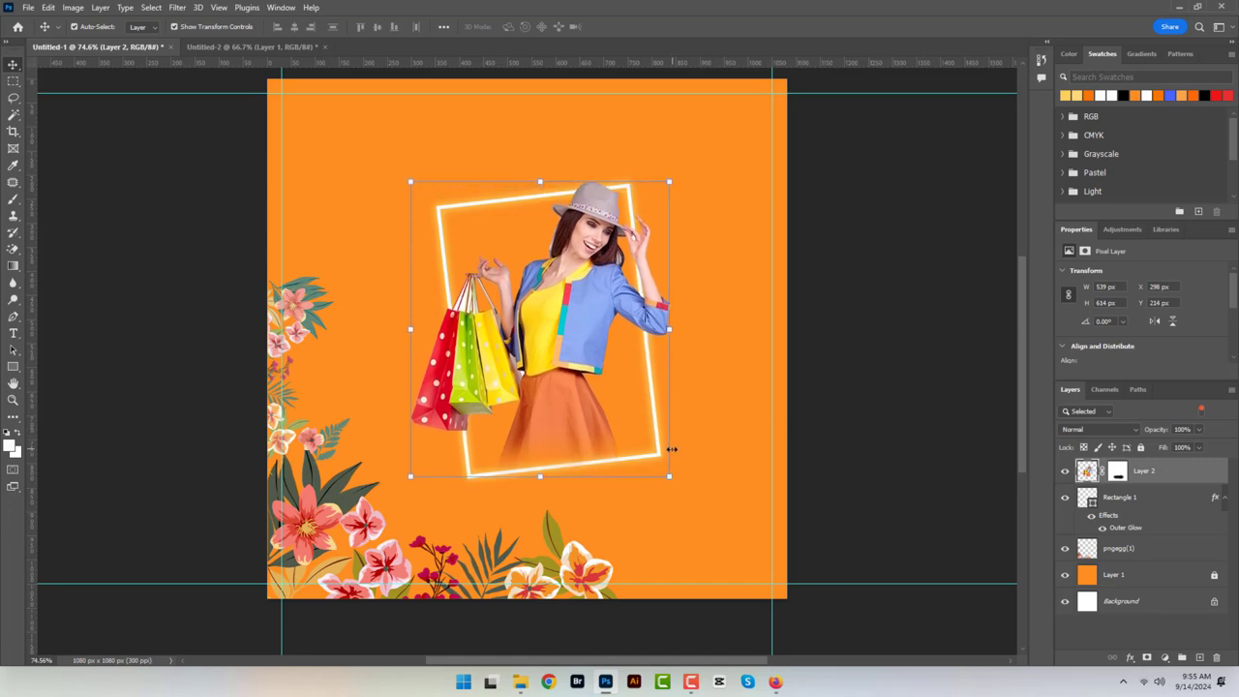
key("Up")
key("Up")
key("Up")
key("Up")
key("Up")
key("Up")
key("Left")
key("Left")
key("Left")
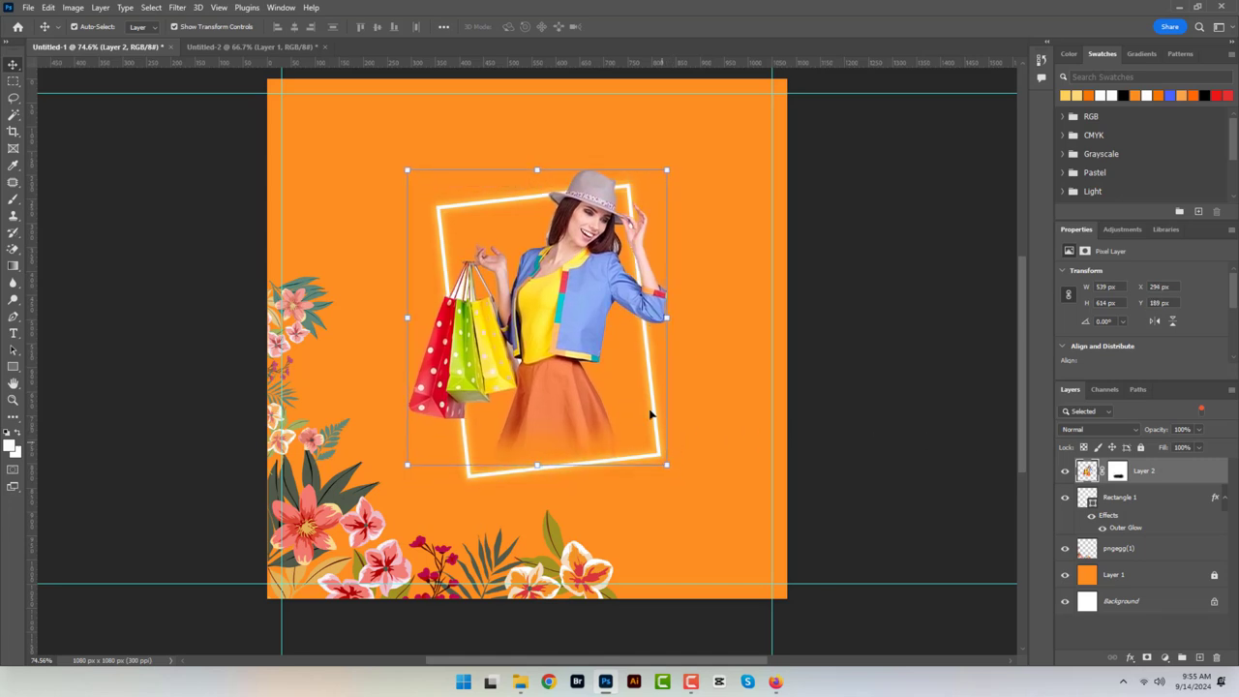
key("Left")
key("Left")
key("Left")
left_click_drag(680, 182, 660, 157)
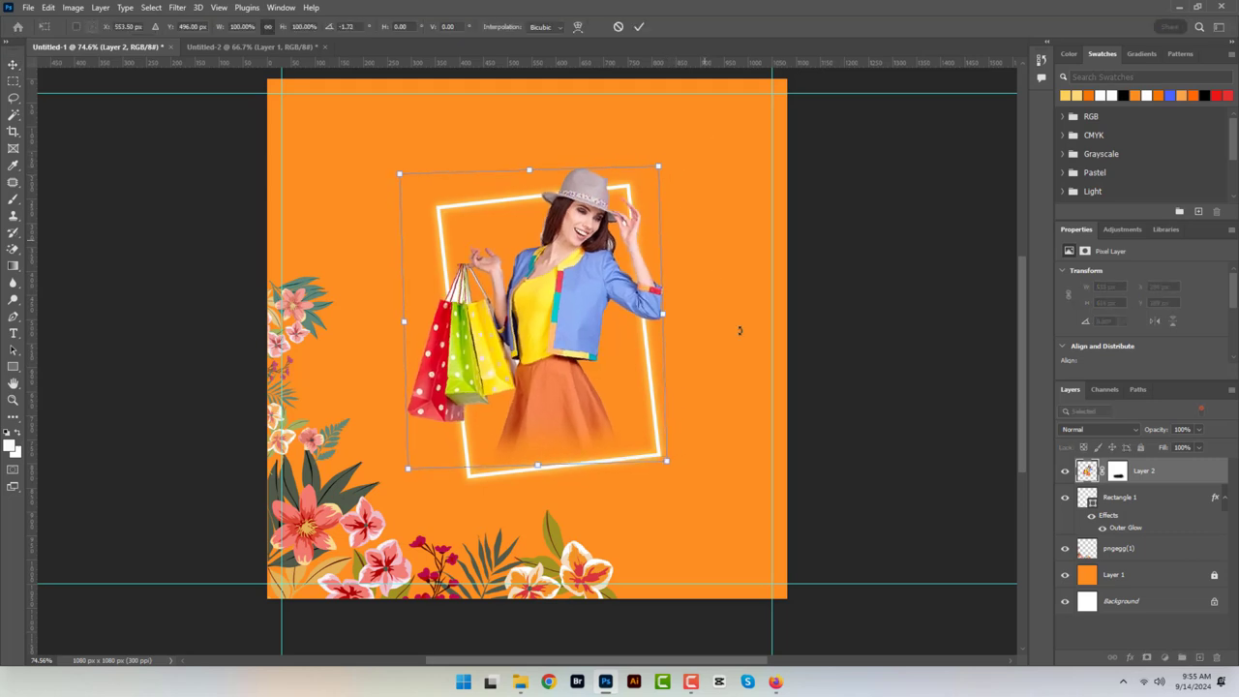
left_click(638, 26)
Shrink the glowing frame to about 98% and shift frame and model up-left.
left_click(1153, 510)
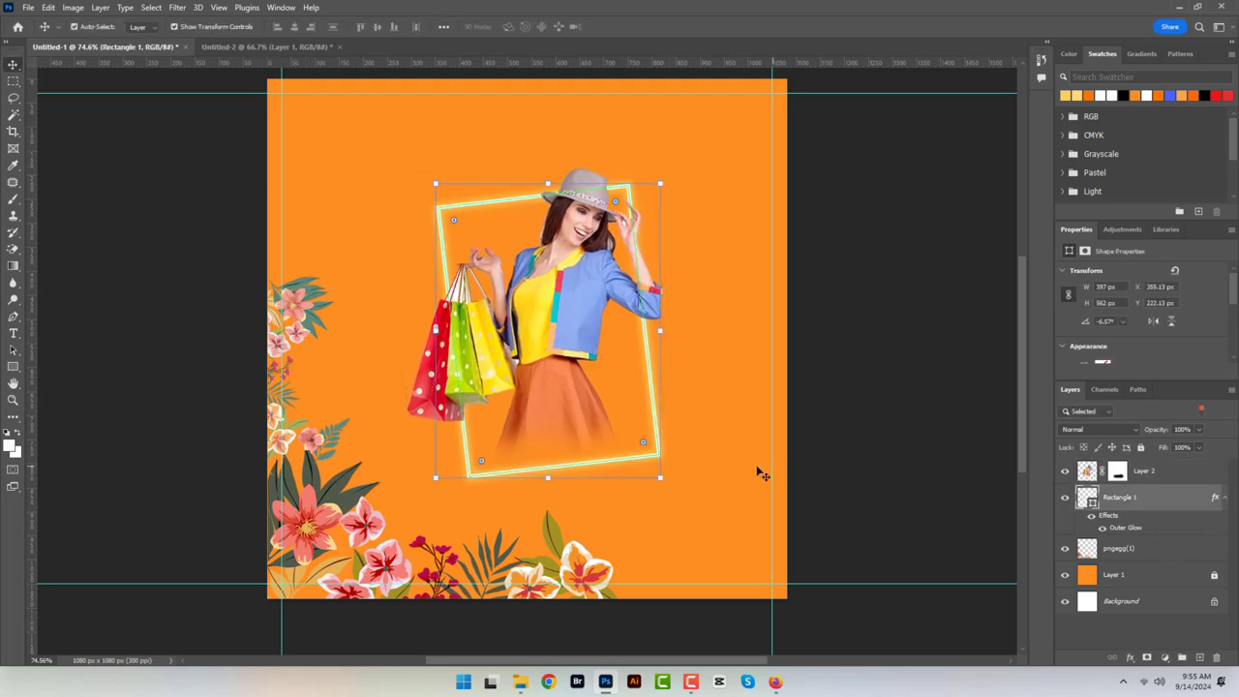
left_click_drag(659, 475, 656, 473)
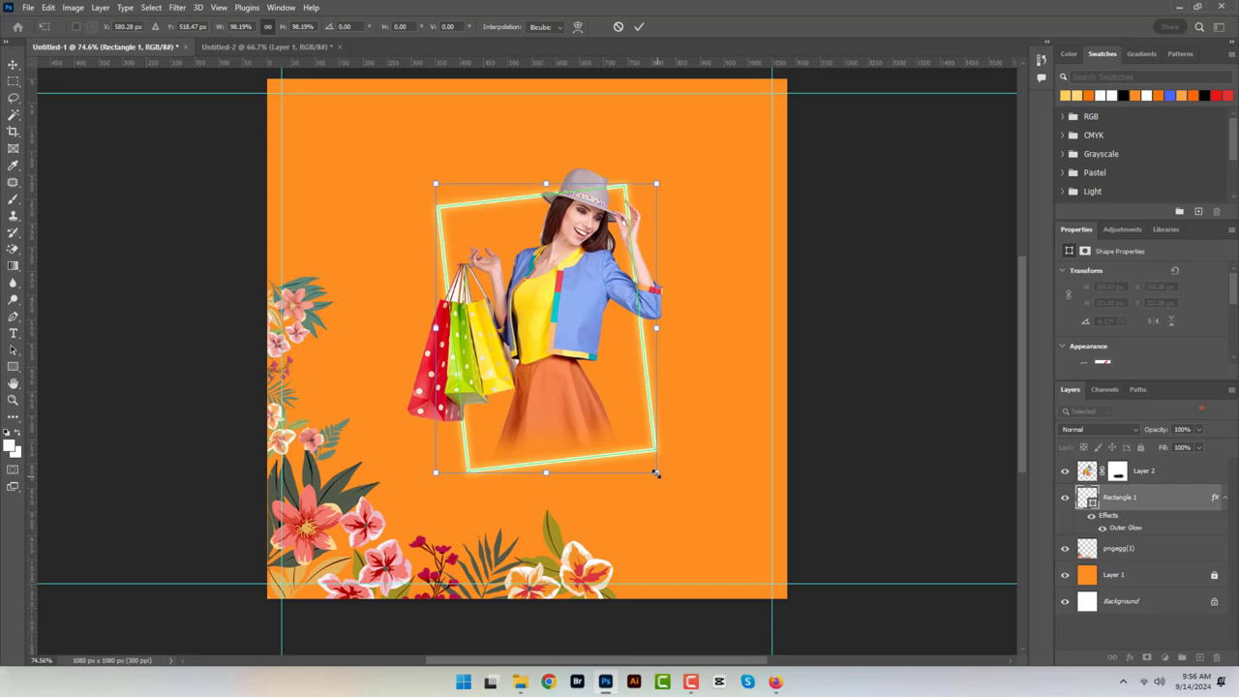
left_click(638, 25)
left_click(680, 162)
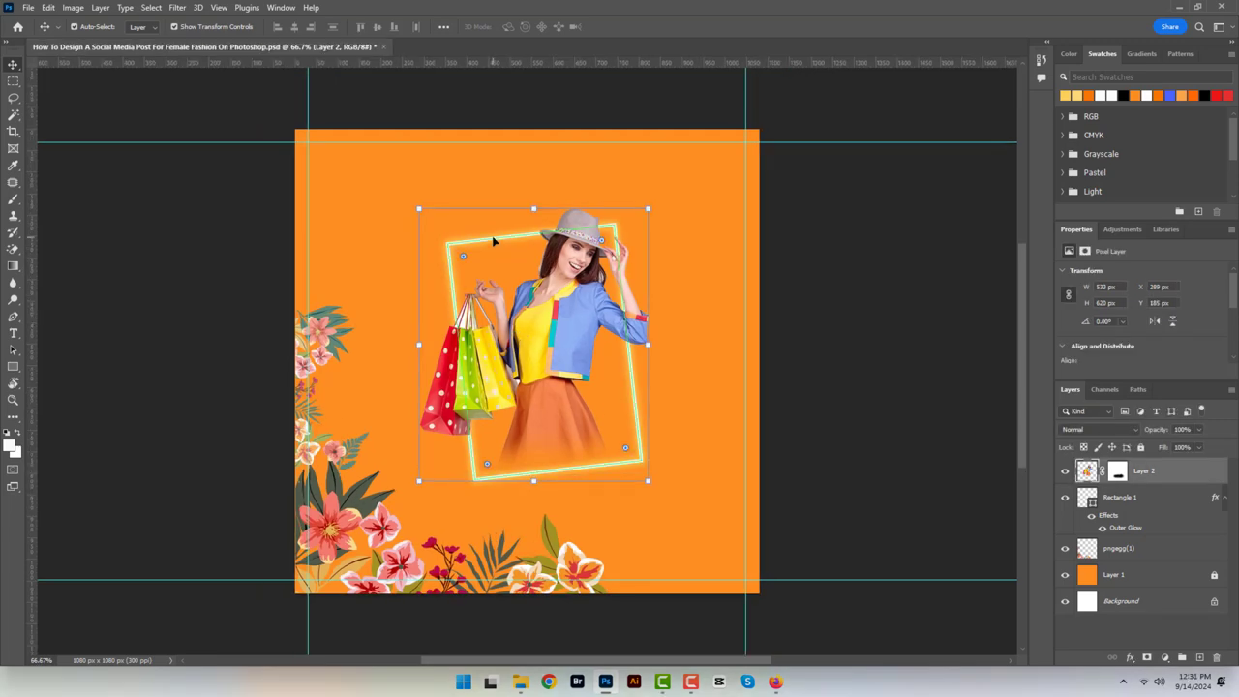
left_click_drag(576, 314, 559, 296)
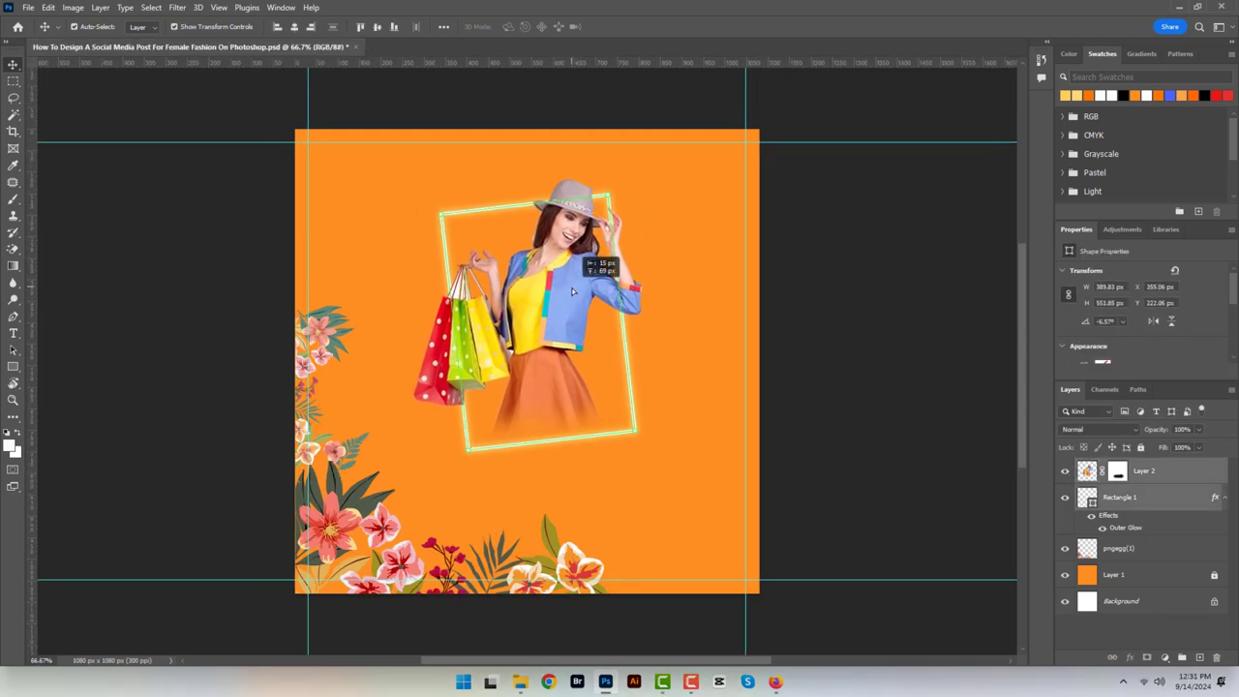
left_click_drag(559, 296, 556, 290)
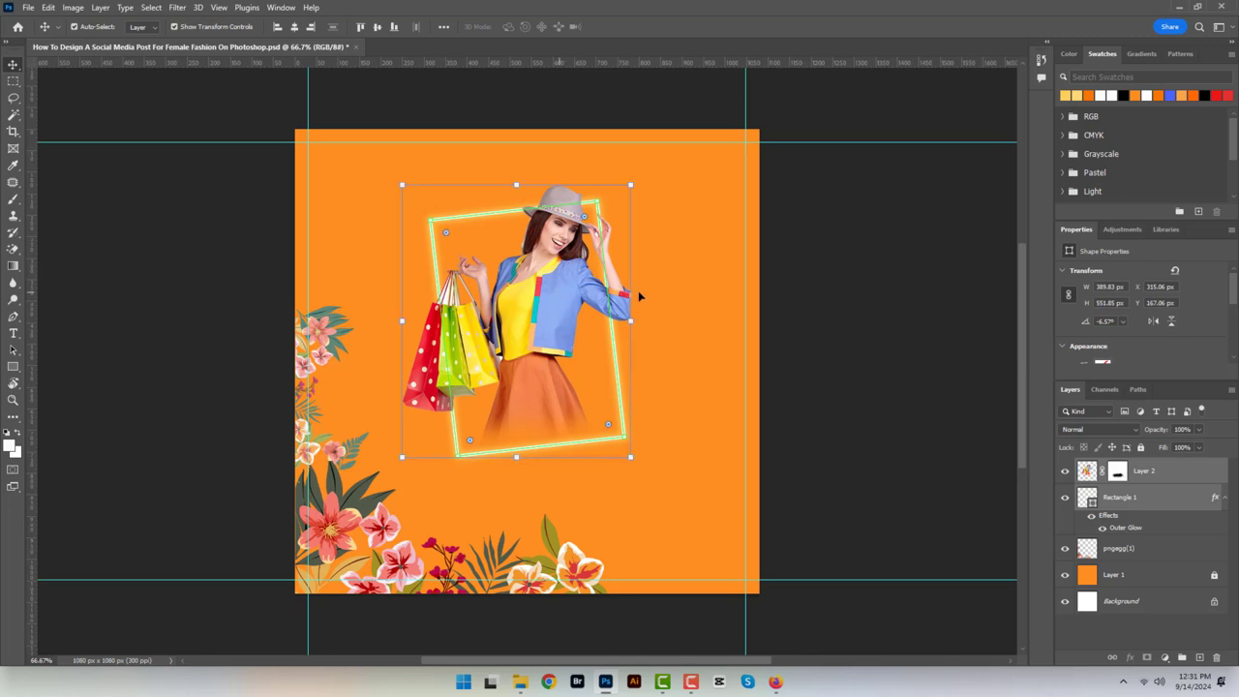
left_click(696, 302)
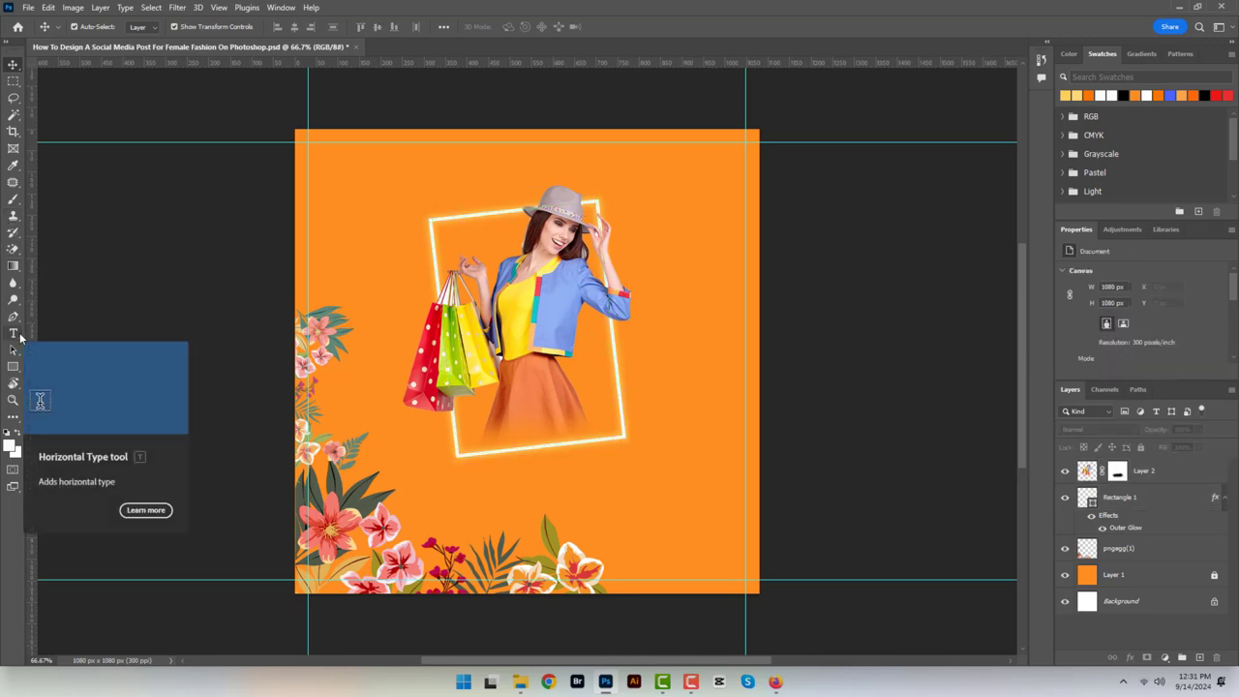
Type 'Summer Sale' below the model in a large heavy italic font.
left_click(14, 333)
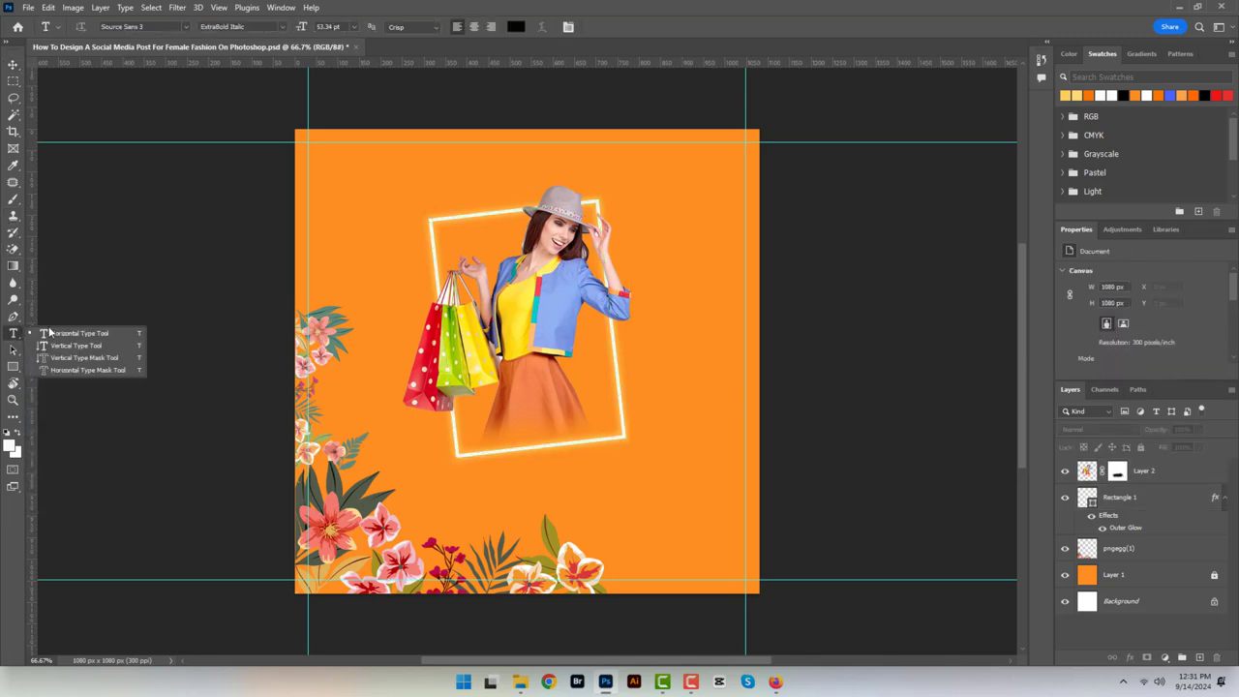
left_click(54, 333)
left_click(484, 464)
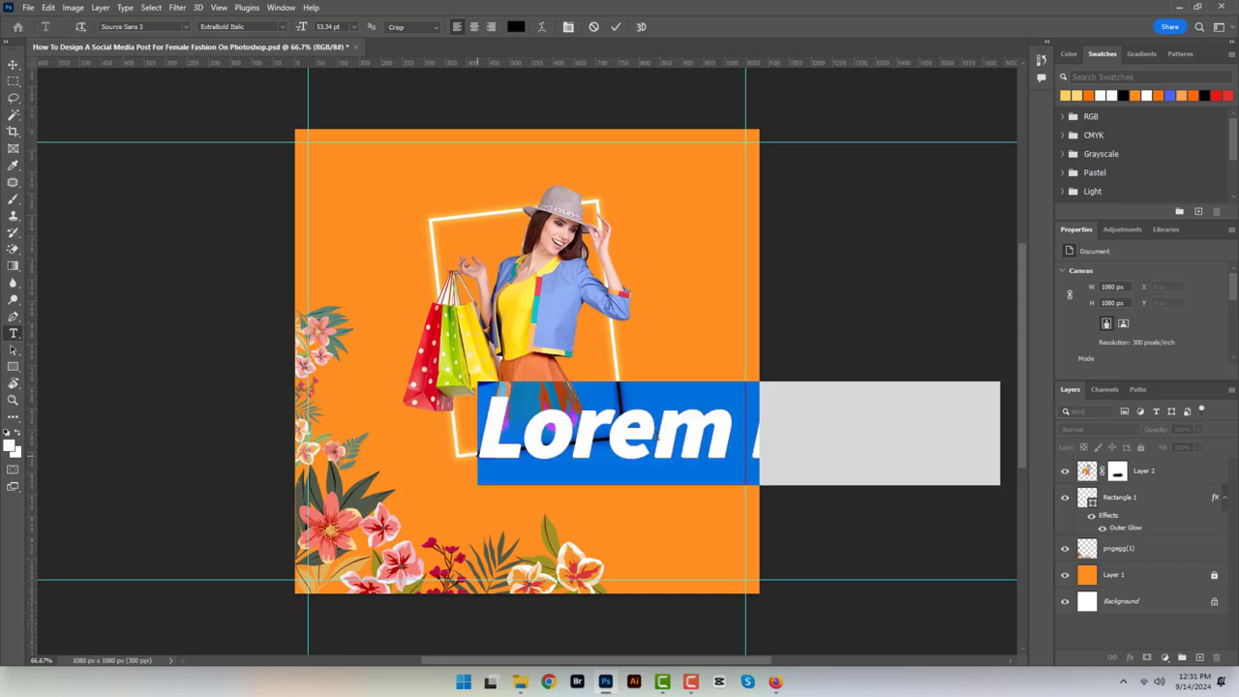
type("S")
key("ctrl+shift+period")
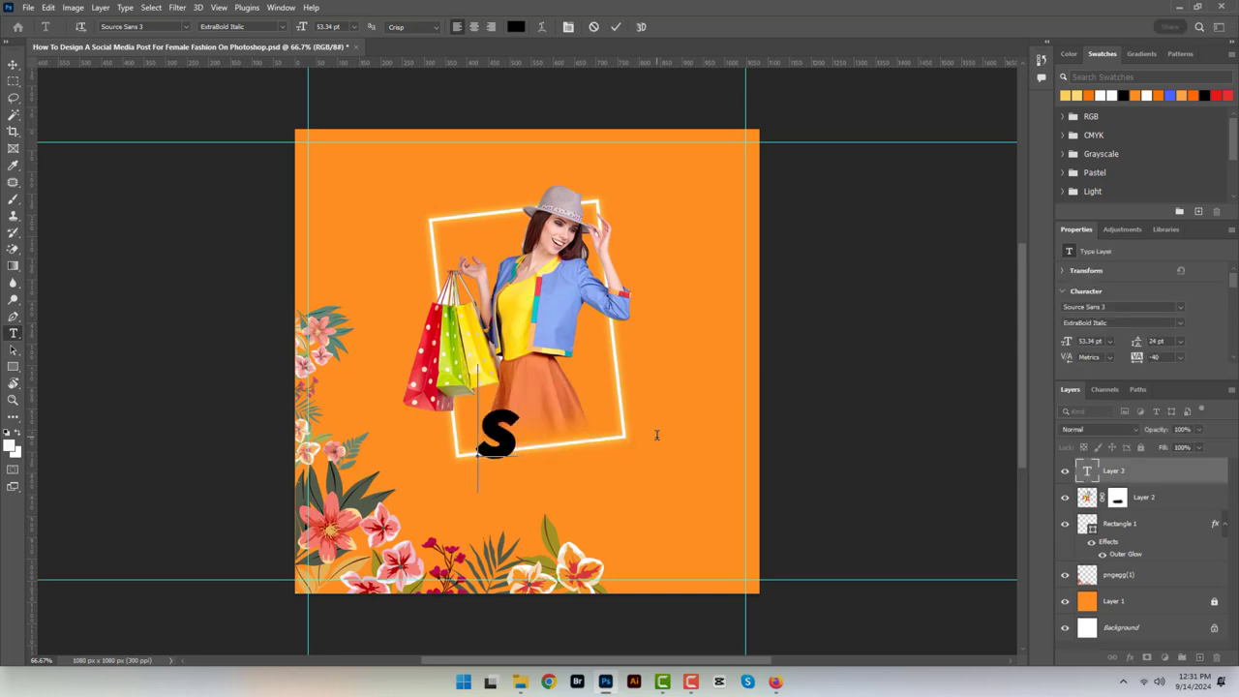
key("ctrl+shift+period")
type("umme")
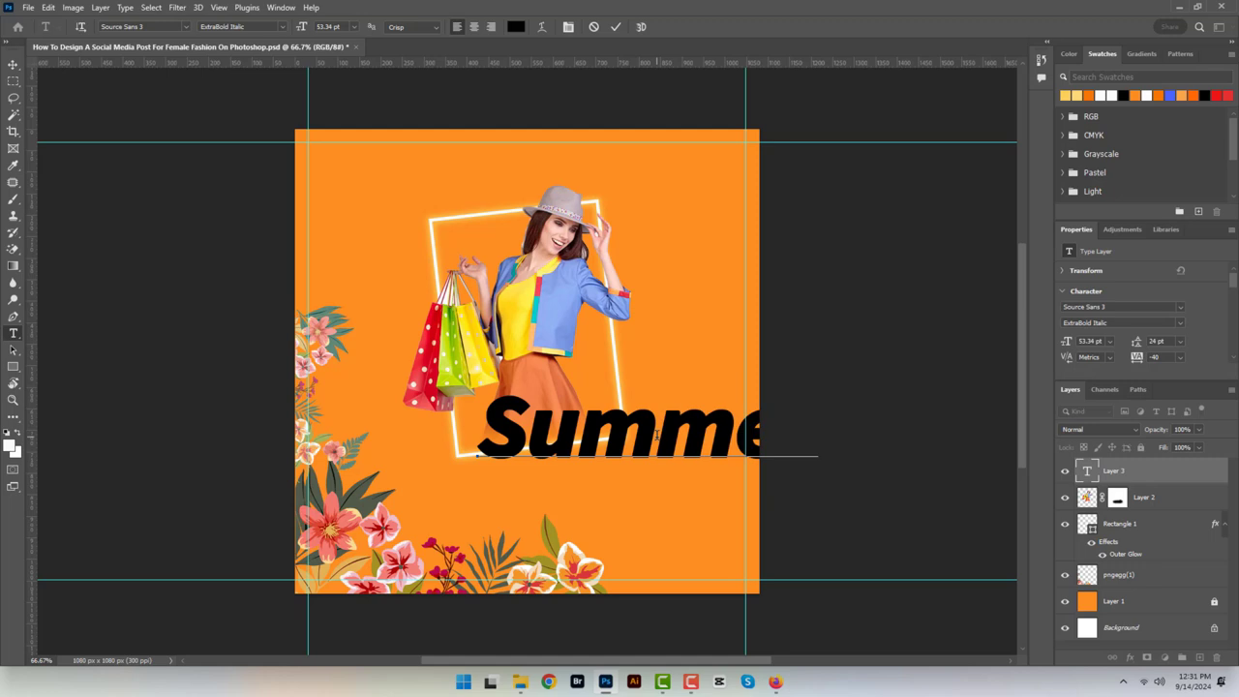
type("r Sa")
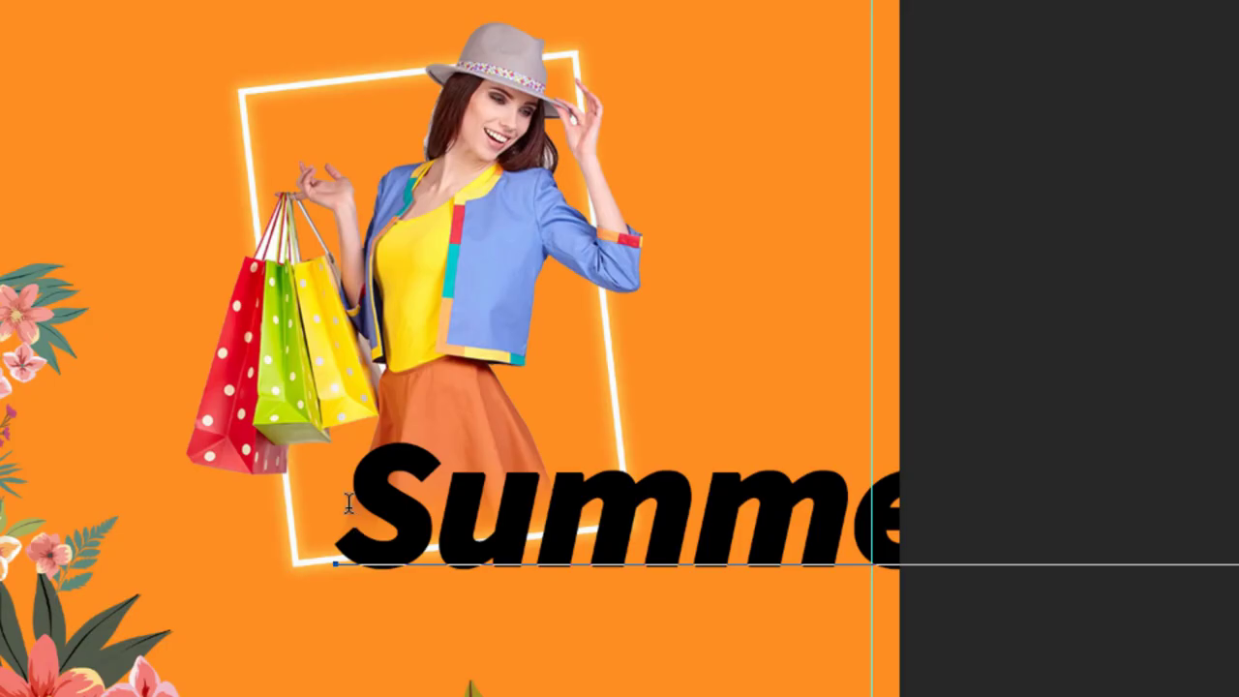
Reduce the Summer Sale font size and move the line fully inside the canvas.
left_click_drag(475, 435, 800, 451)
left_click_drag(984, 554, 1217, 518)
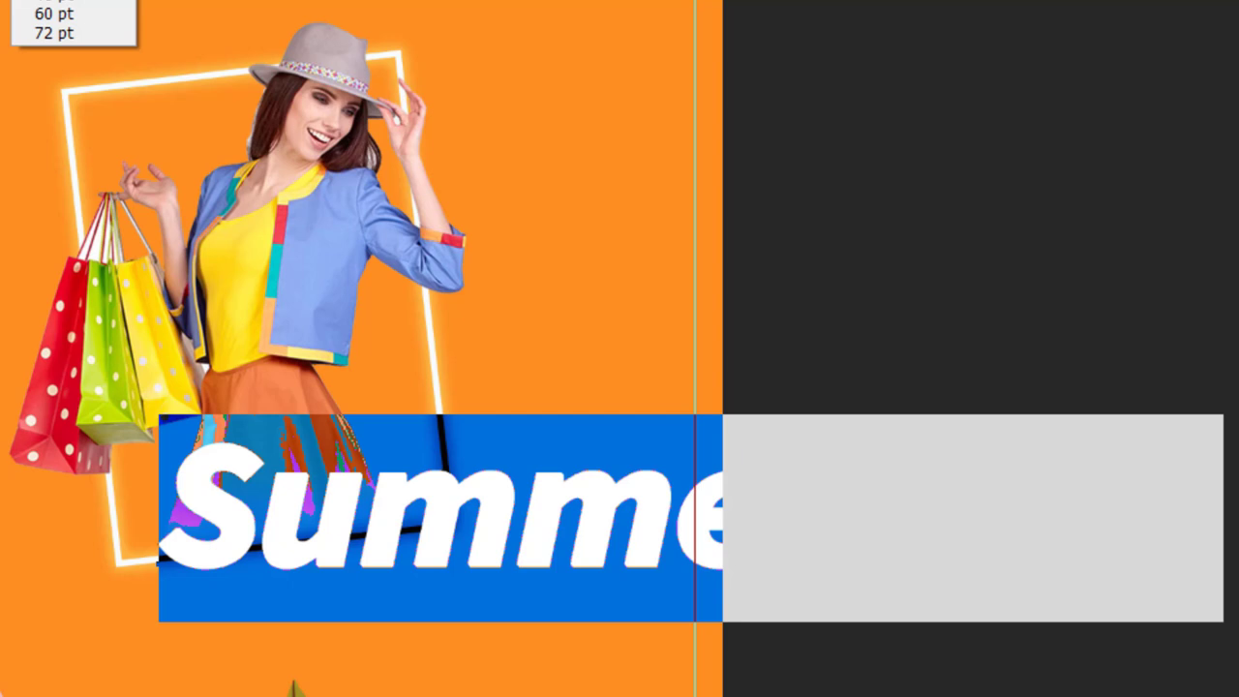
left_click(97, 5)
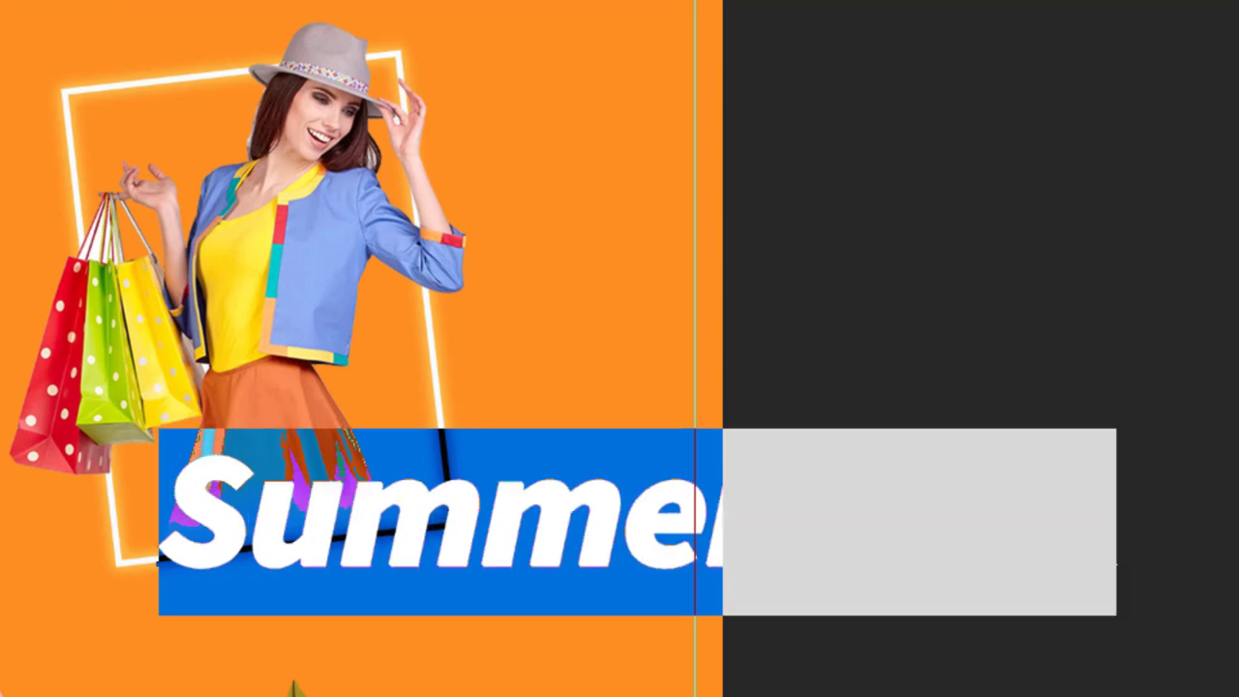
left_click(54, 3)
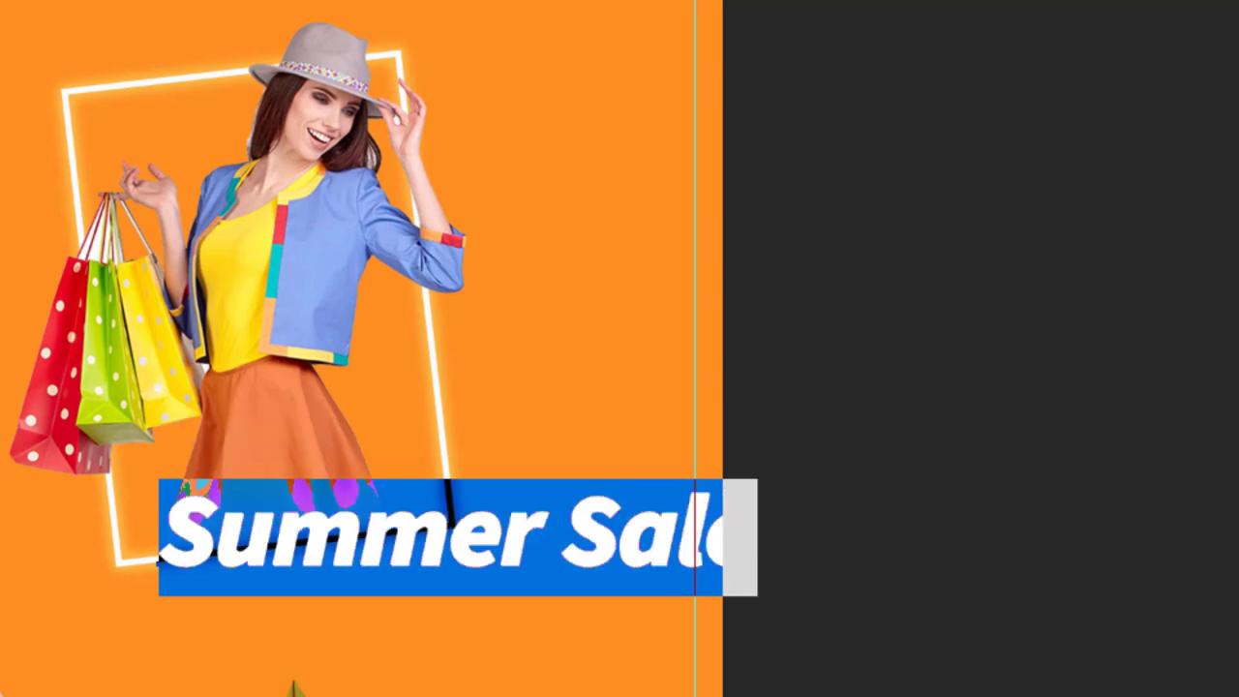
key("Escape")
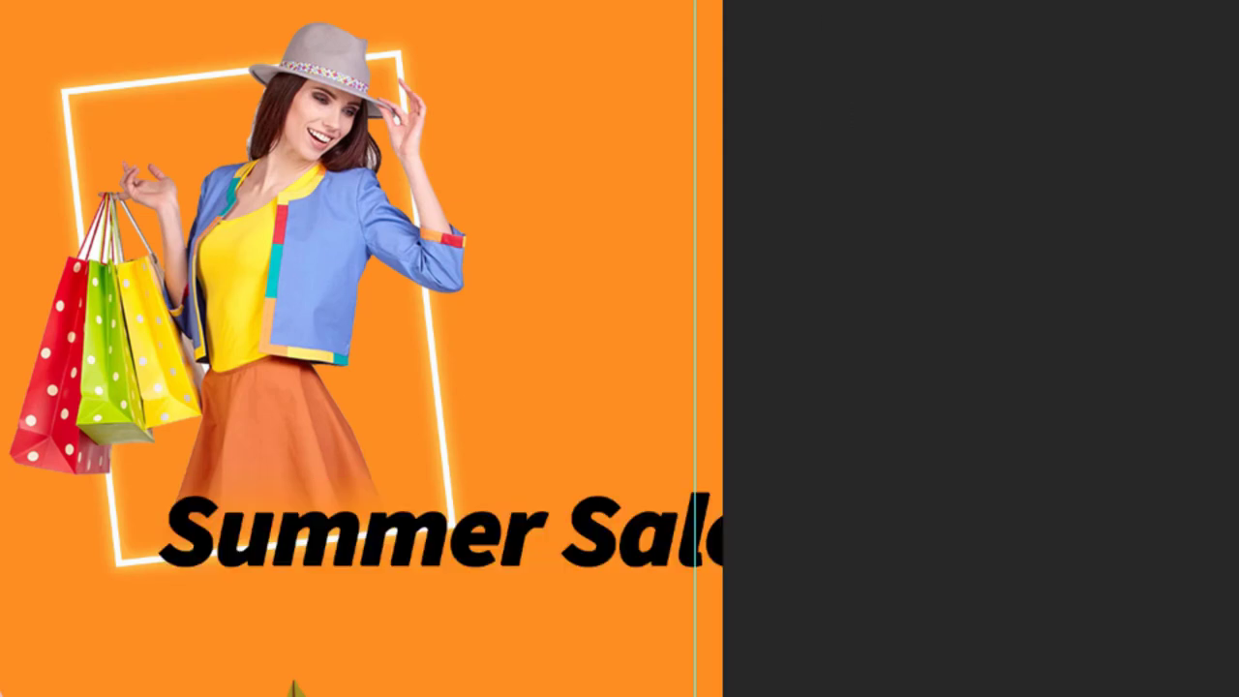
left_click(384, 569)
left_click_drag(433, 540, 350, 540)
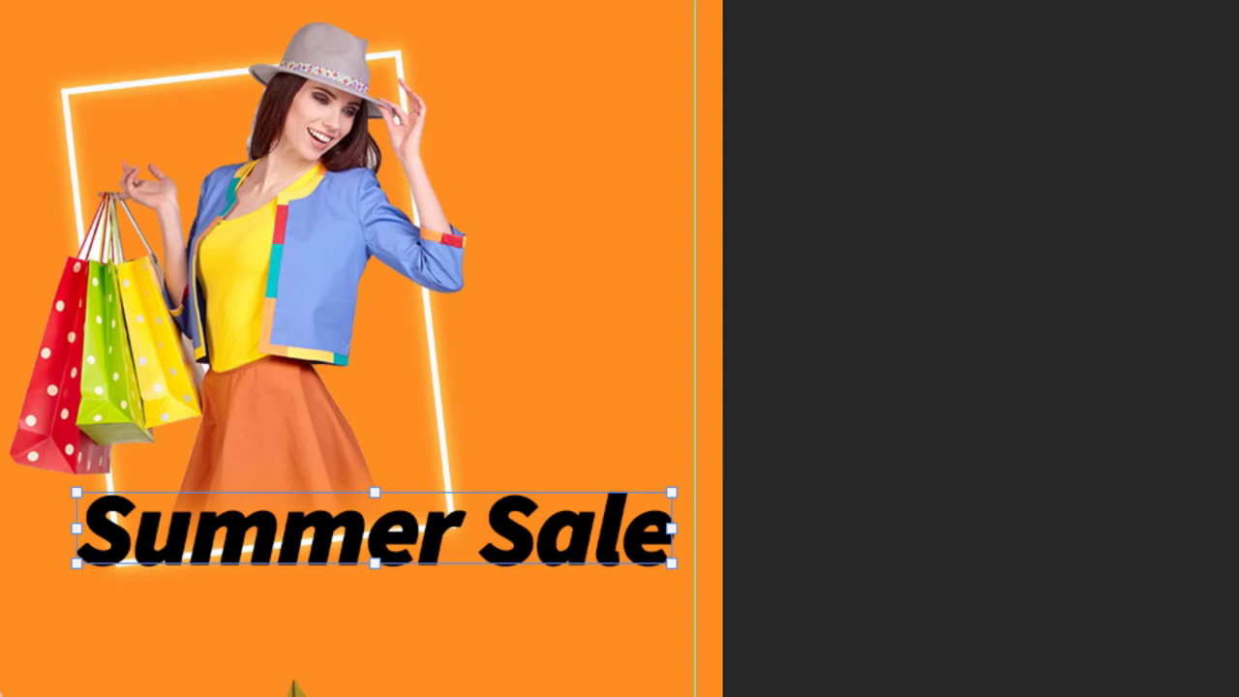
key("Escape")
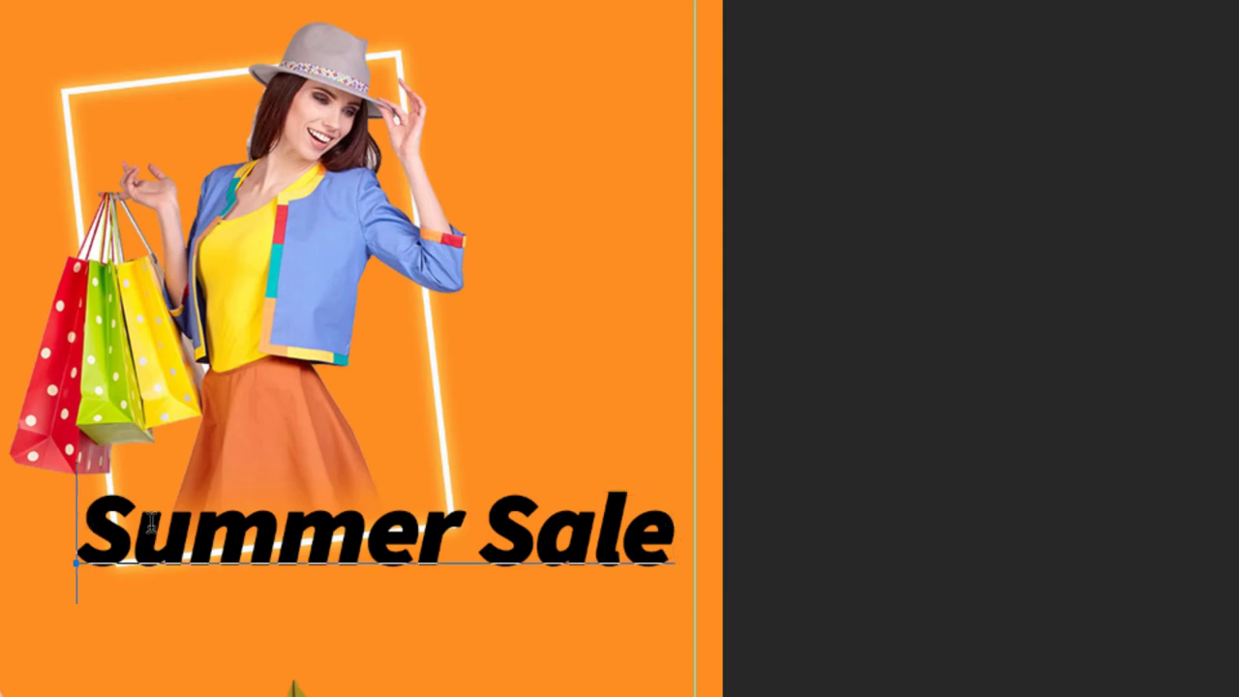
left_click_drag(96, 542, 733, 534)
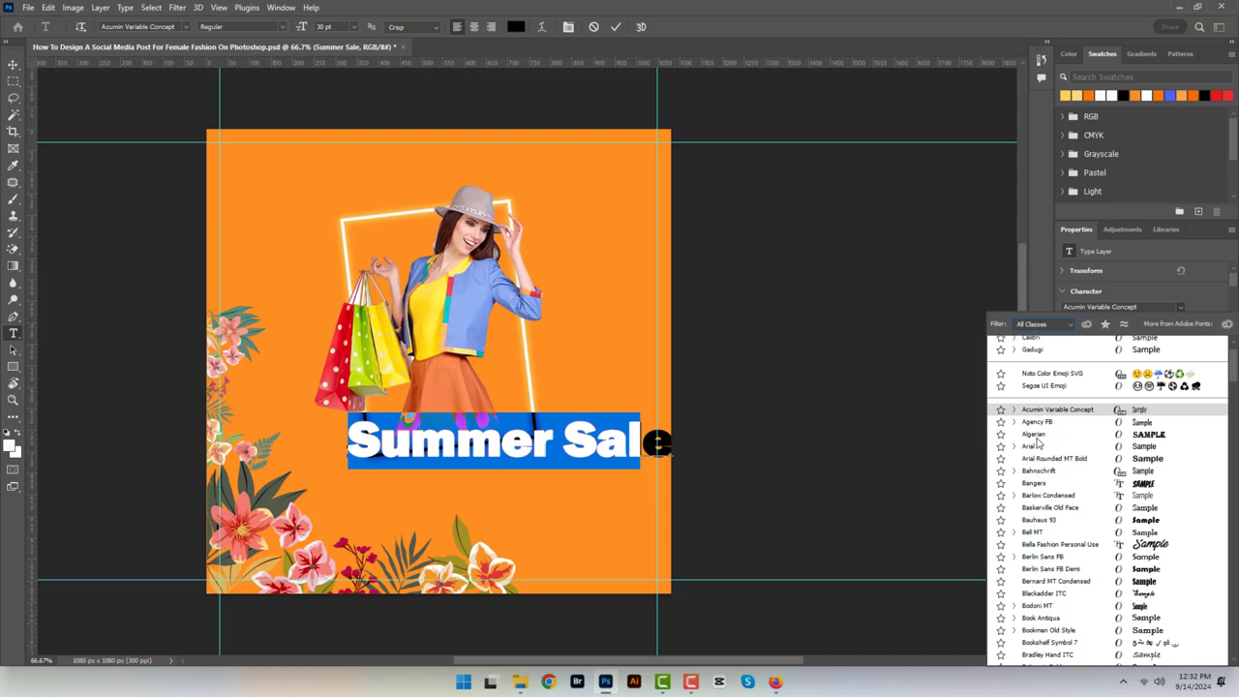
Change the Summer Sale font to Bella Fashion Personal Use.
scroll(1059, 559, "down", 2)
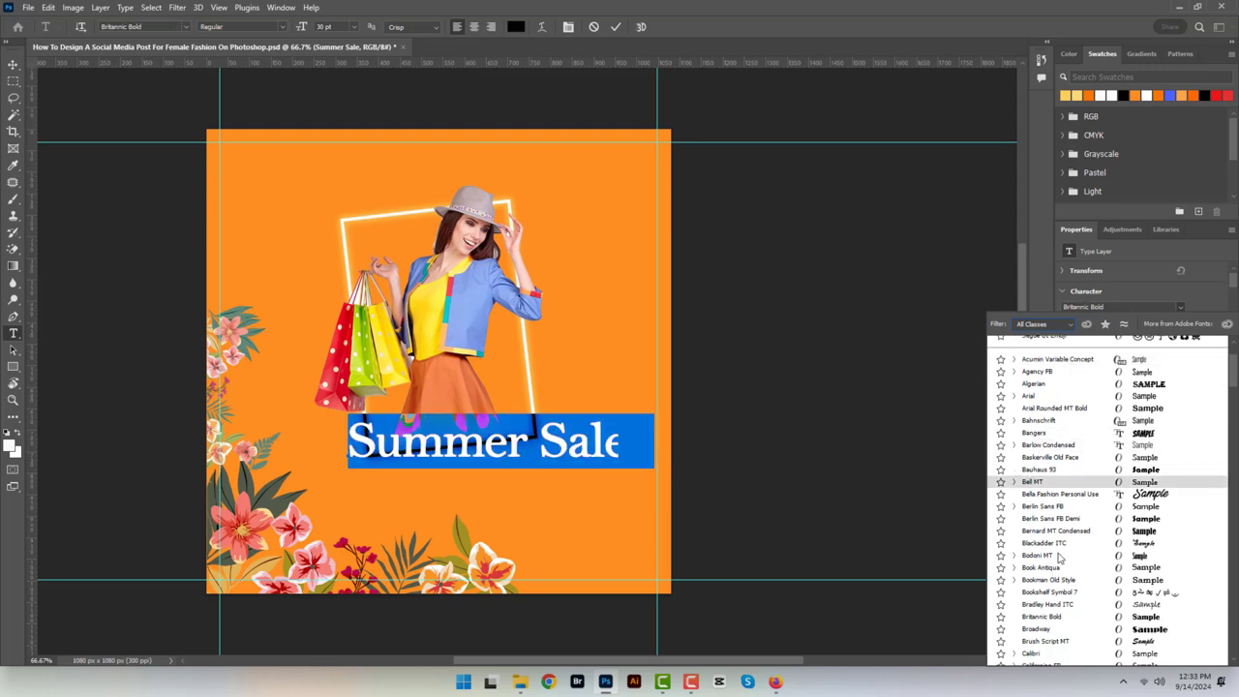
left_click(1063, 495)
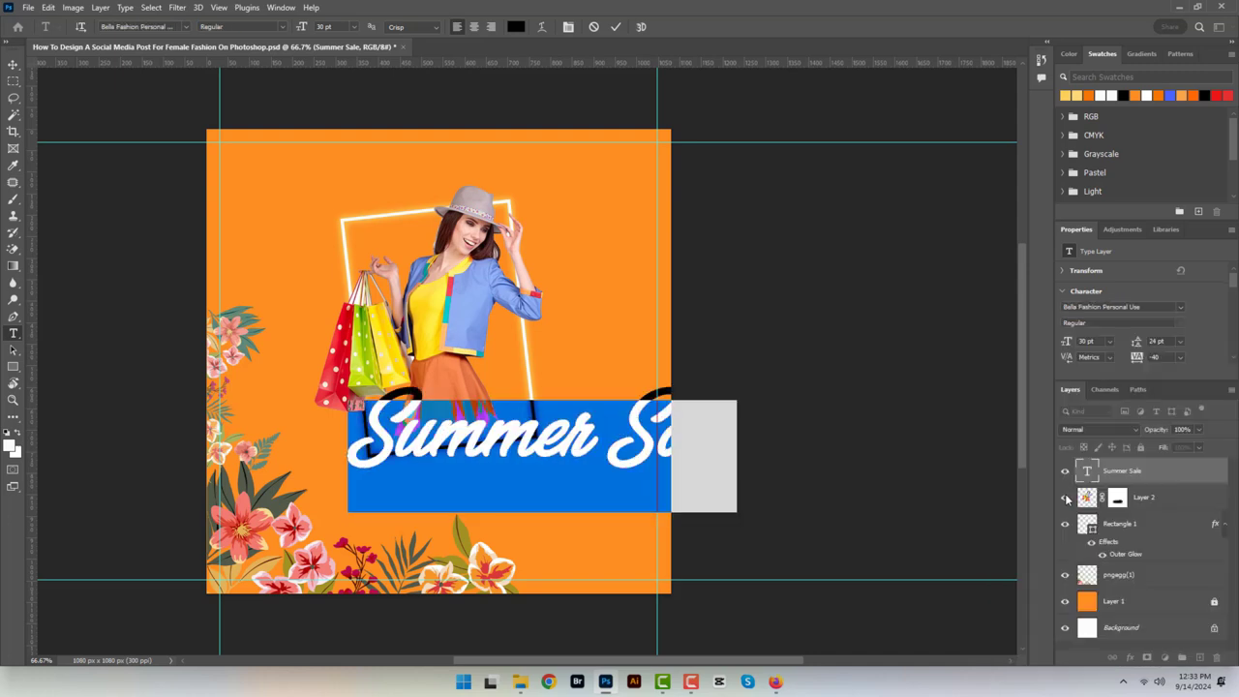
left_click(615, 26)
Move Summer Sale below the model and scale it to about 82%.
key("v")
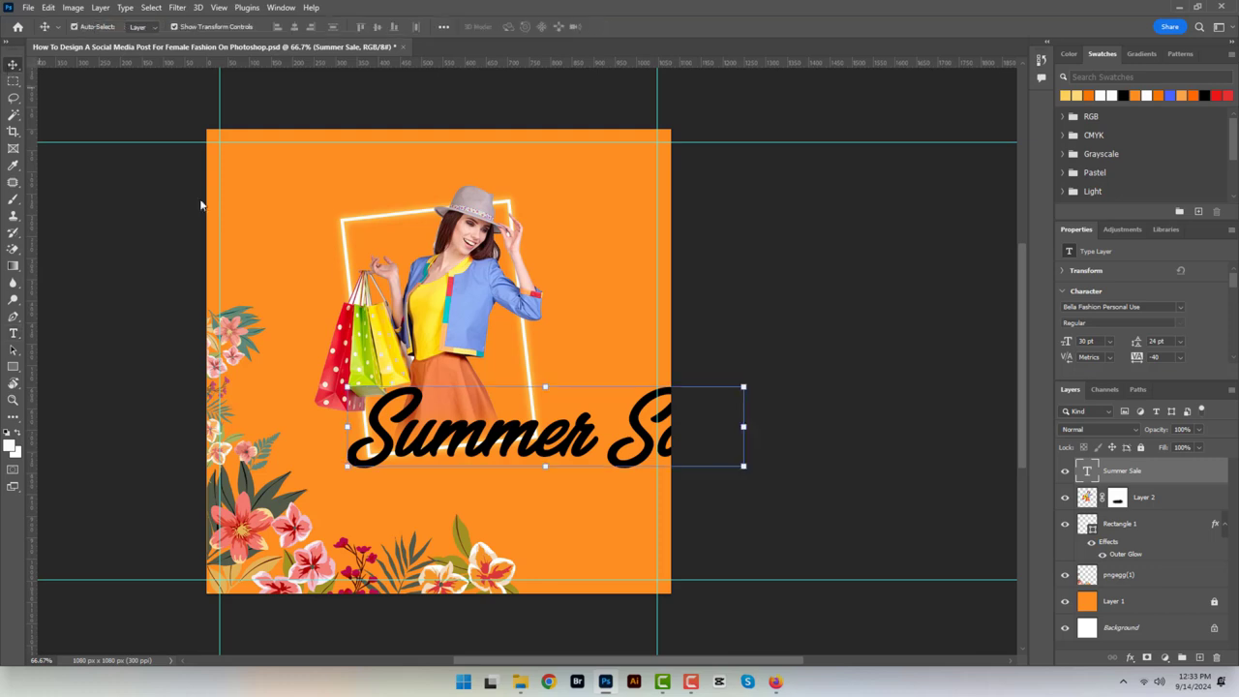
left_click_drag(427, 402, 354, 426)
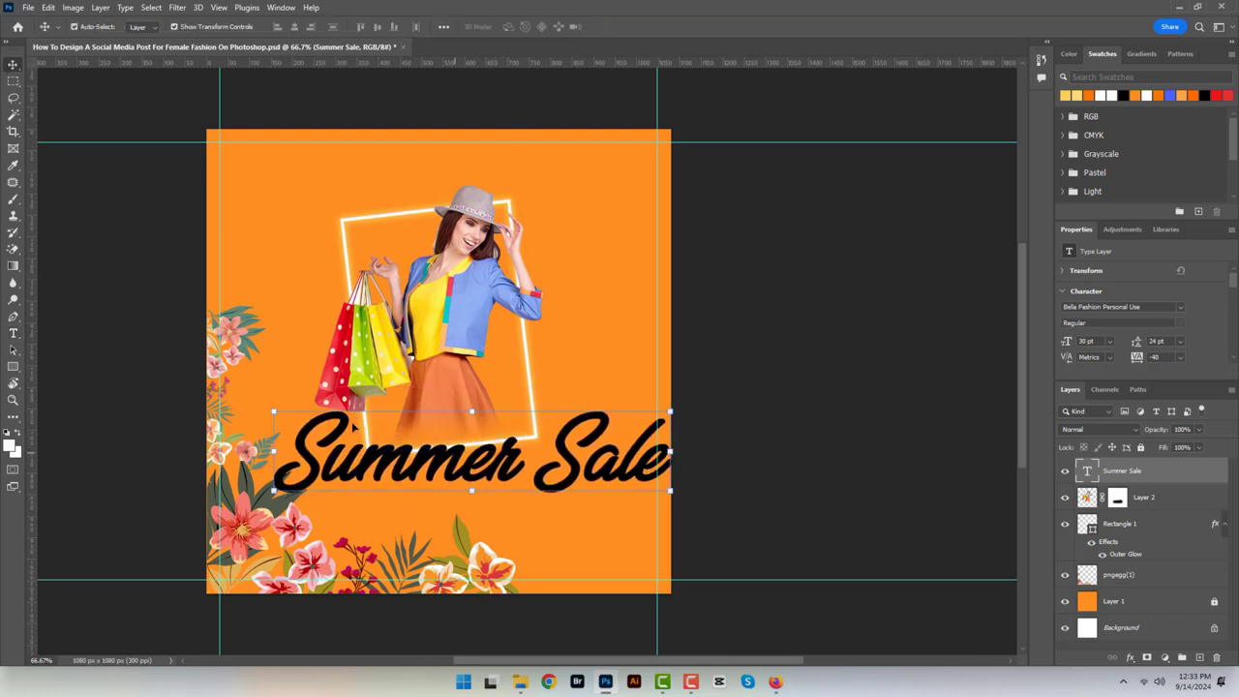
left_click_drag(274, 412, 300, 418)
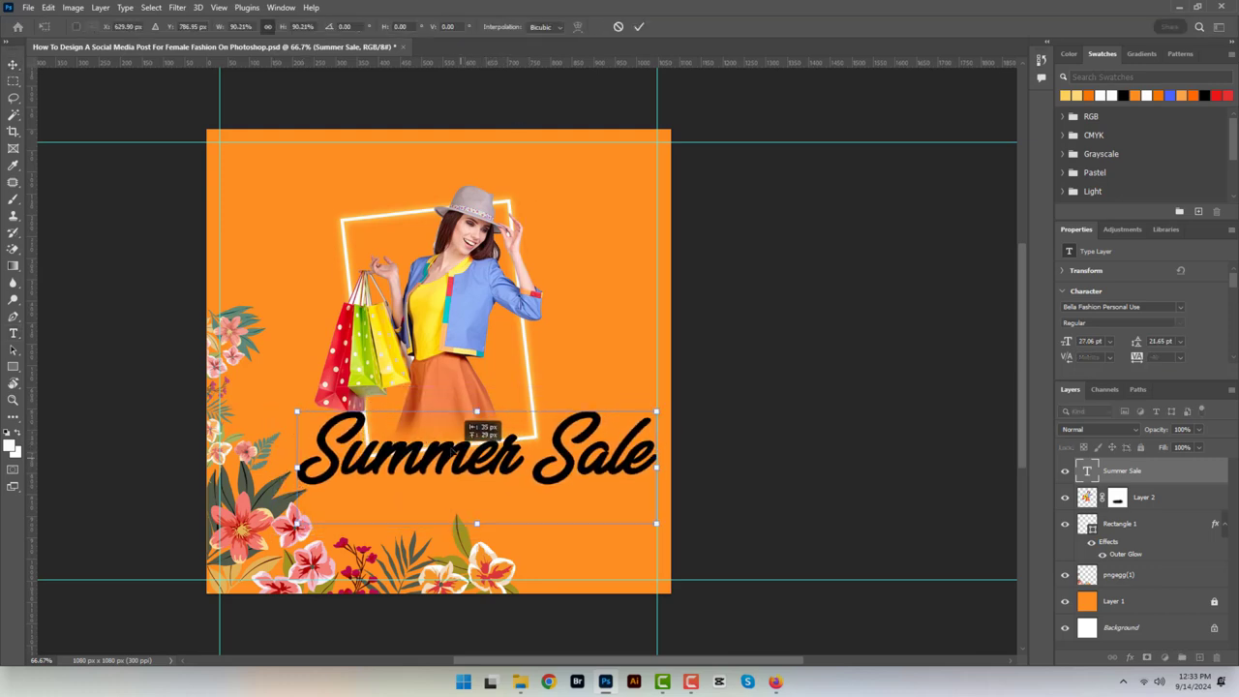
mouse_move(477, 437)
left_mouse_down()
mouse_move(471, 426)
mouse_move(467, 440)
left_mouse_up()
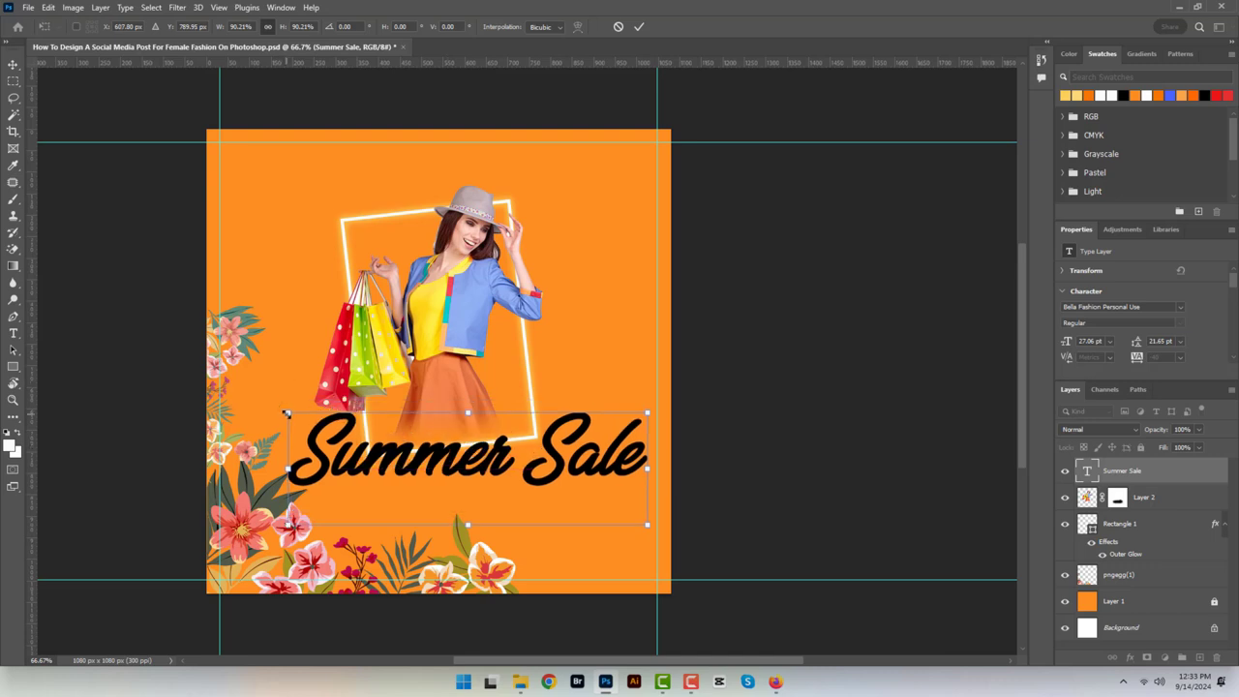
left_click_drag(287, 414, 320, 421)
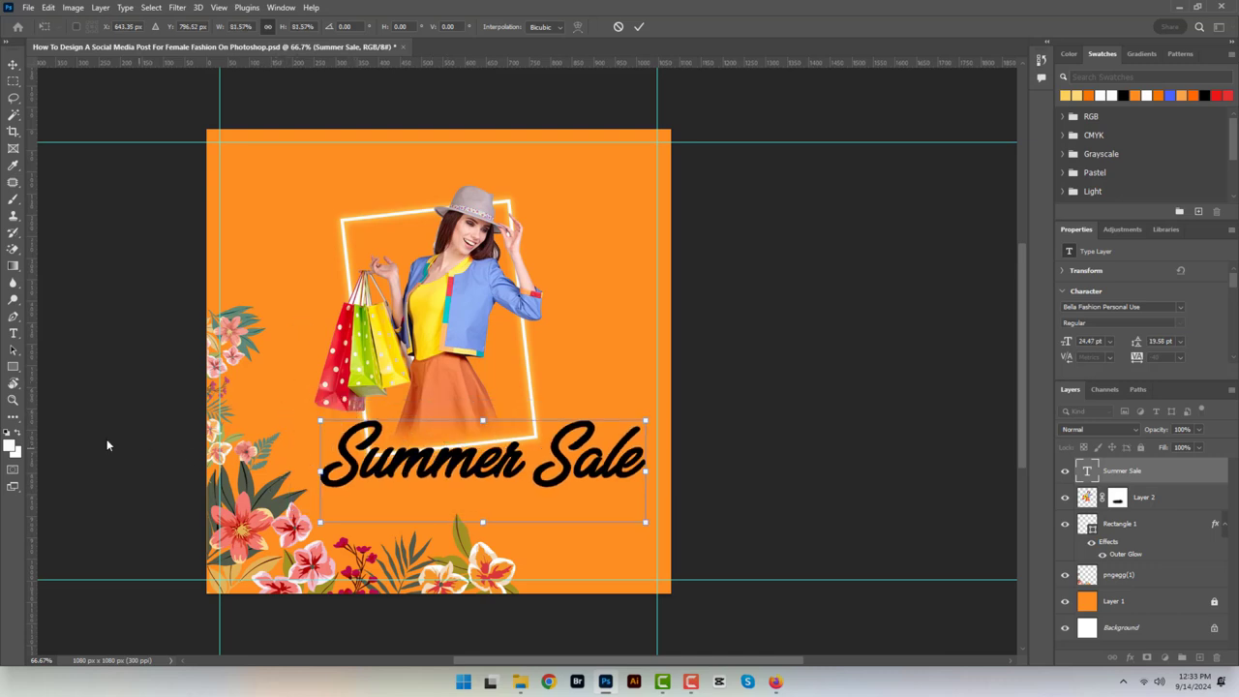
left_click(640, 26)
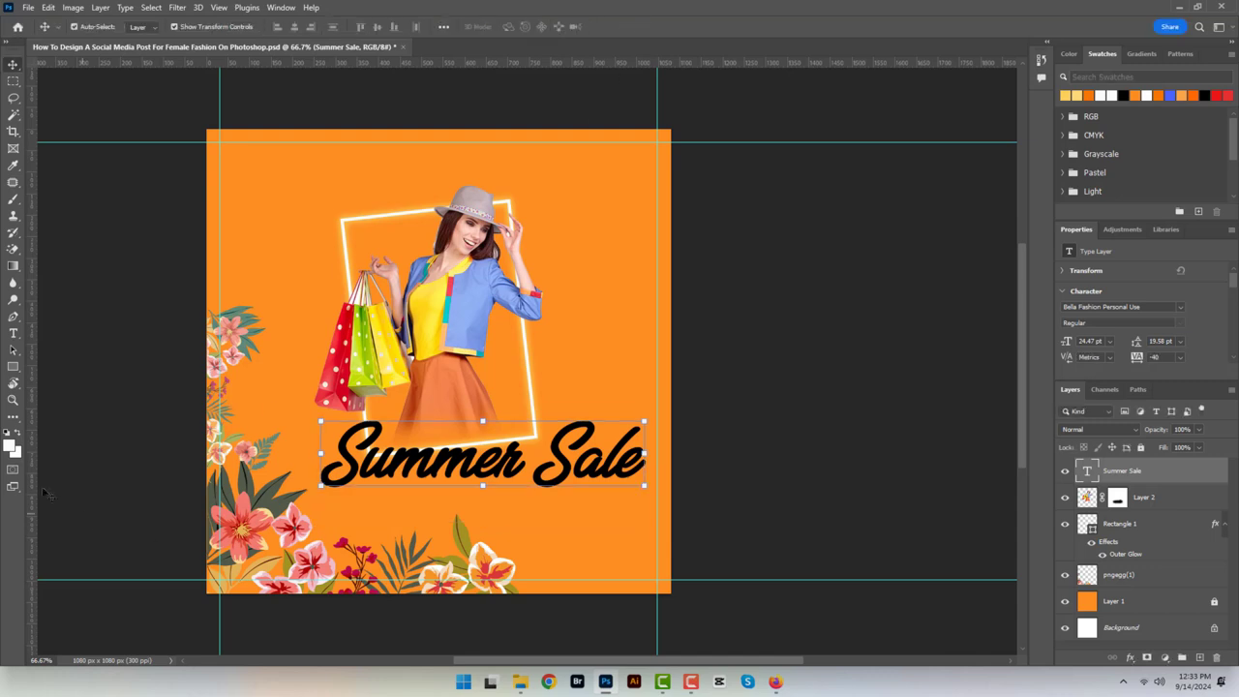
left_click(10, 444)
Fill the Summer Sale text with a pale cream-yellow colour.
left_click(850, 368)
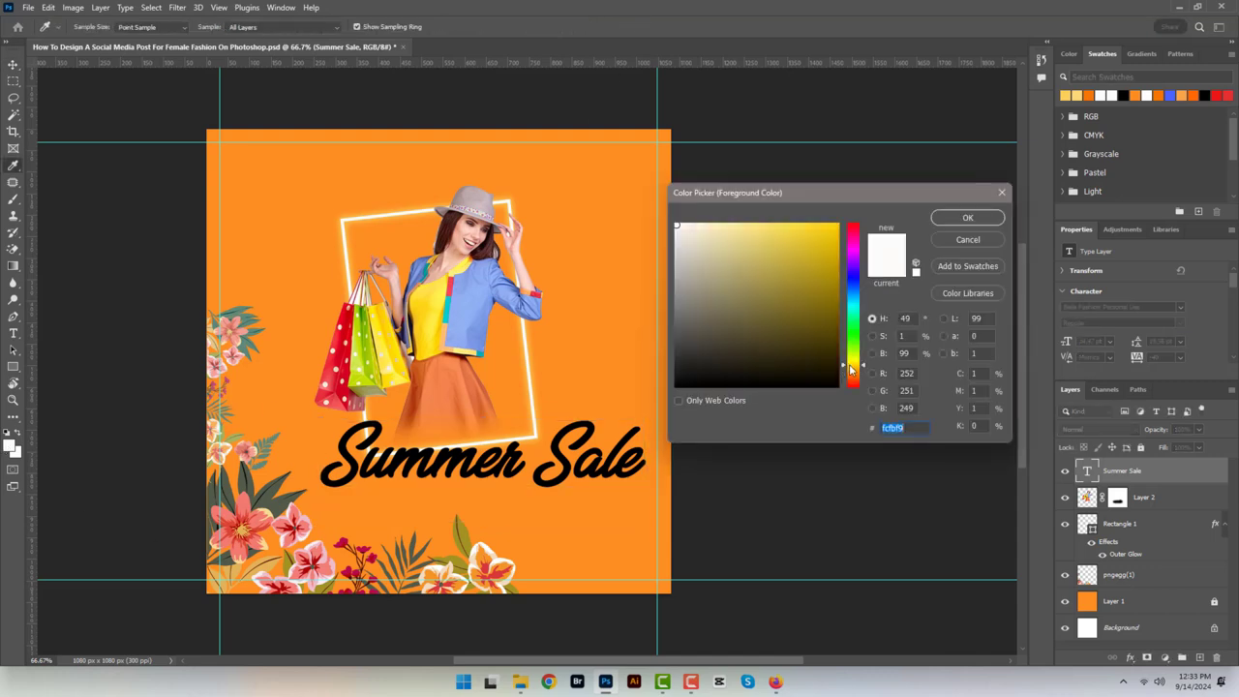
left_click(731, 229)
left_click(973, 219)
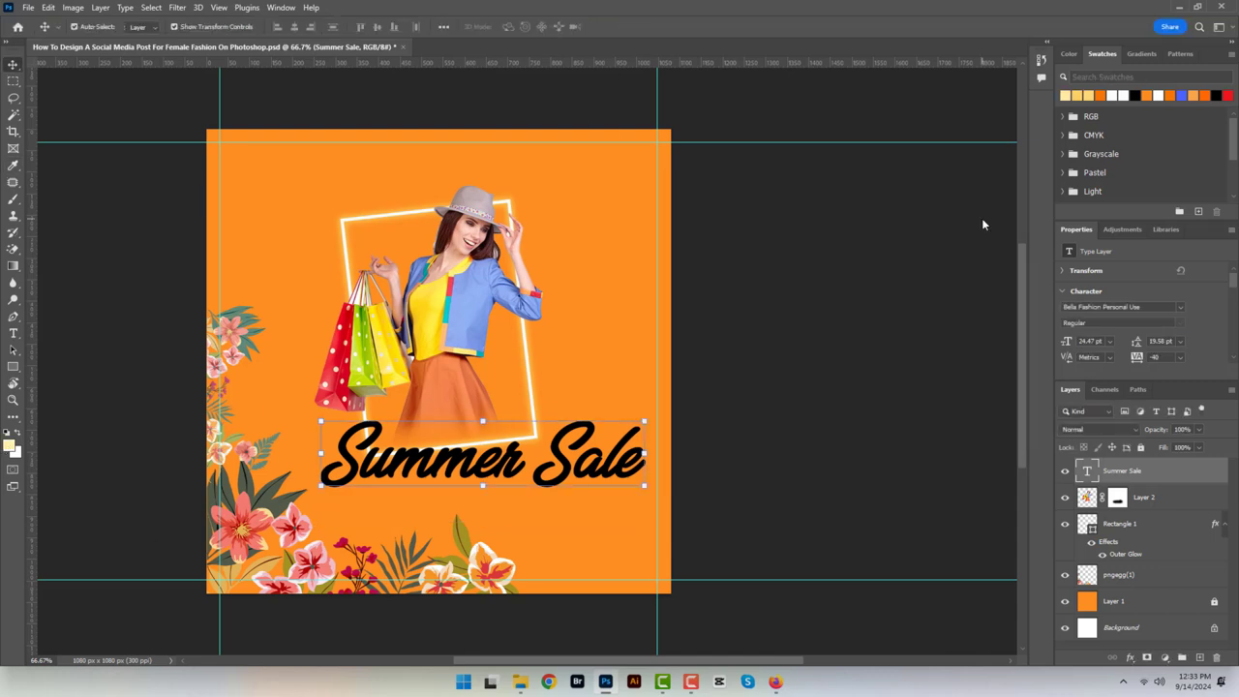
key("alt+BackSpace")
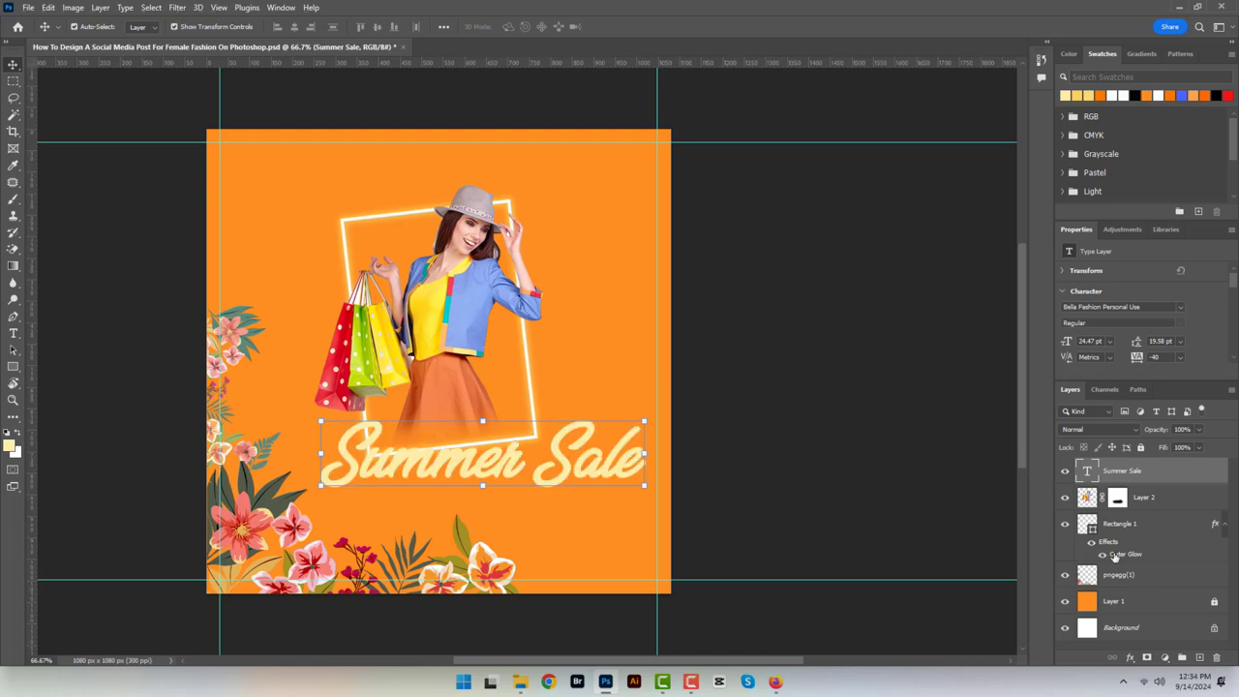
Give Summer Sale a 10 px outside stroke in solid dark green #024533.
double_click(1179, 476)
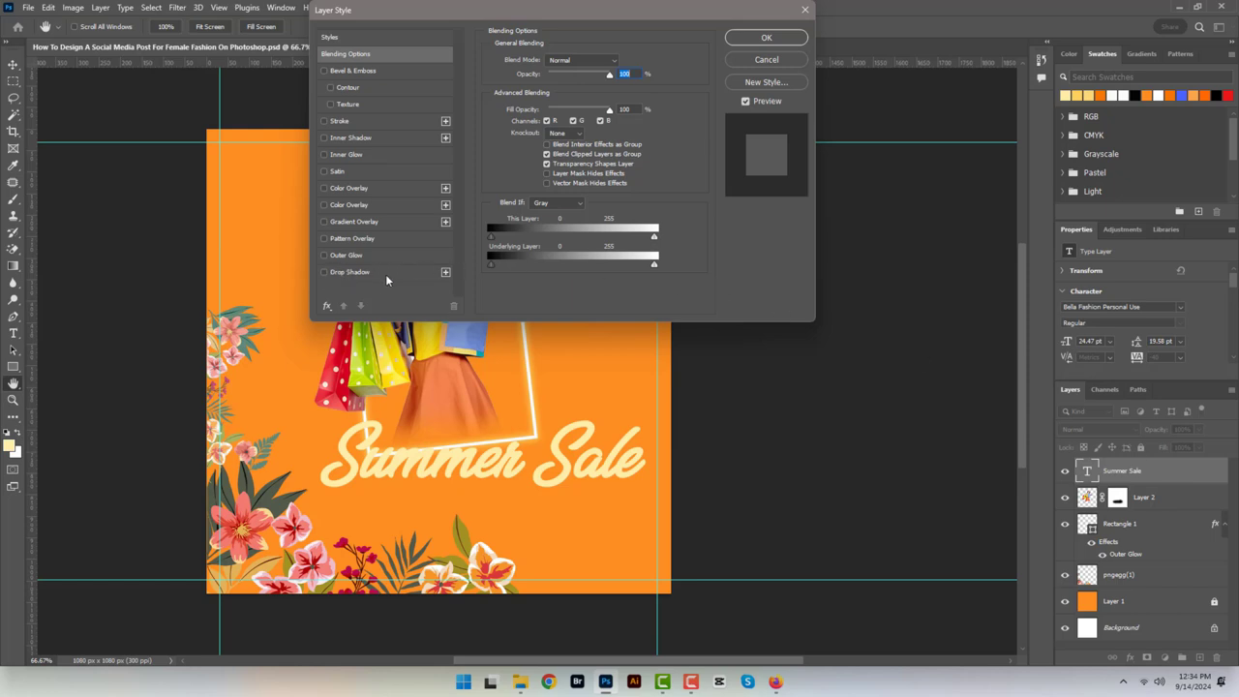
left_click(324, 121)
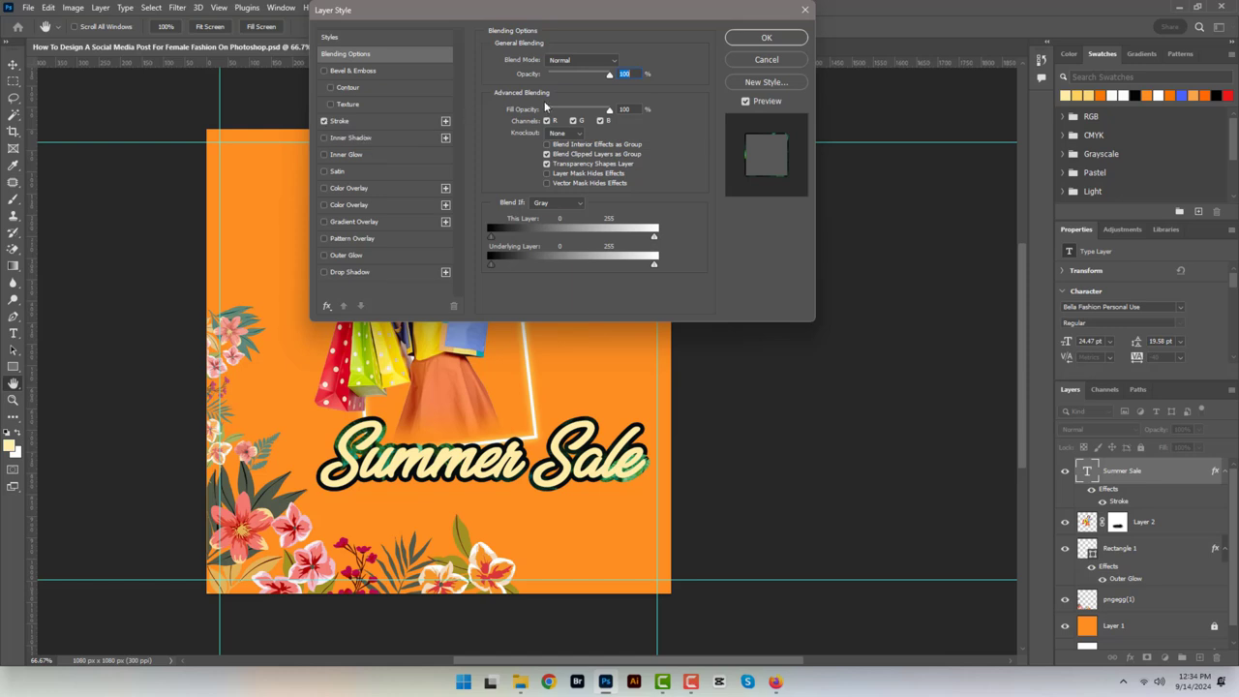
left_click(393, 120)
left_click(551, 135)
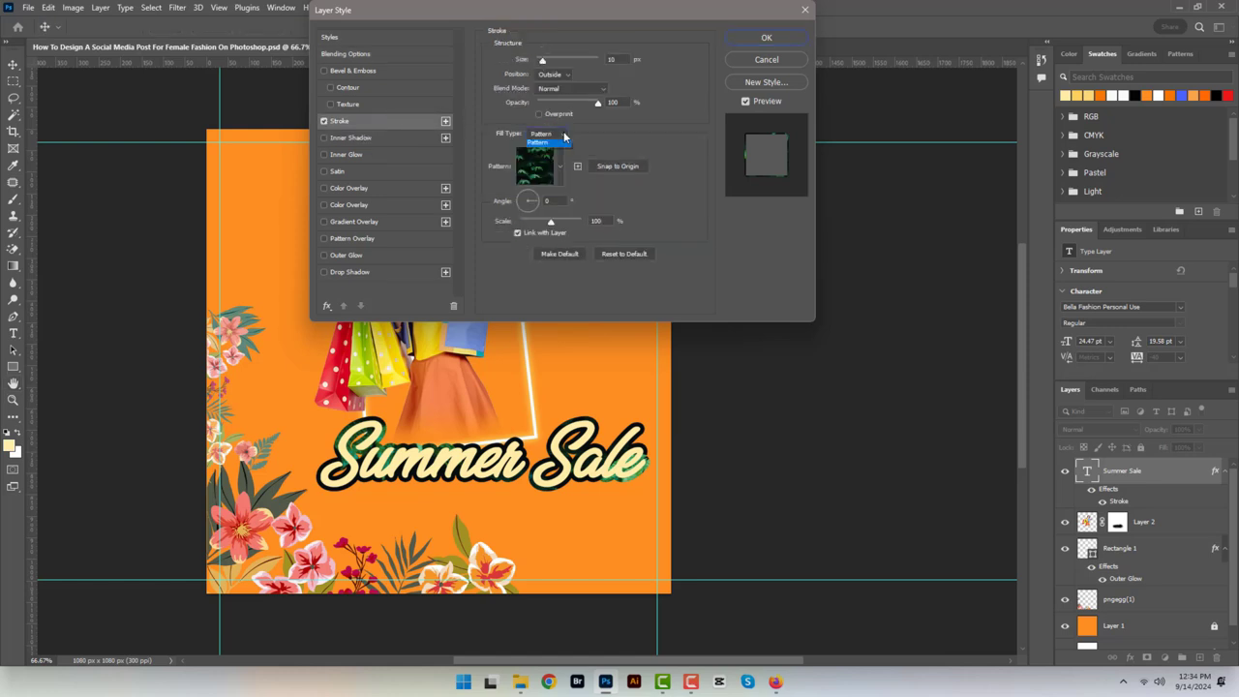
left_click(555, 143)
left_click(520, 153)
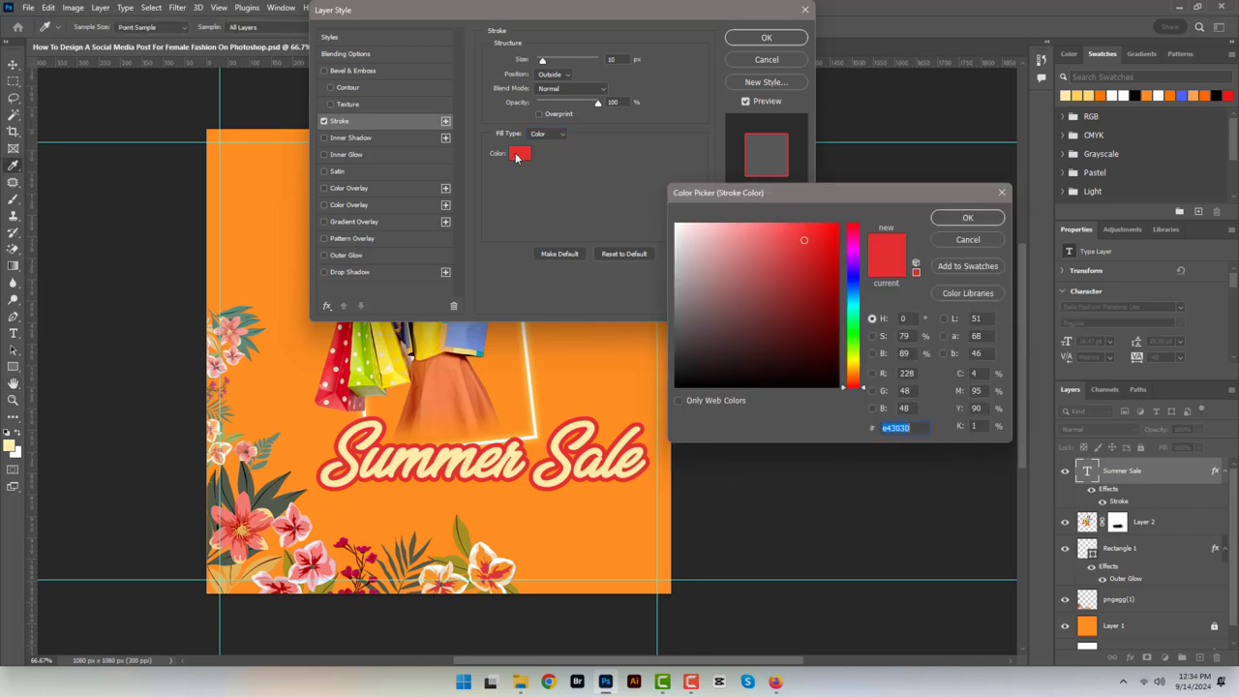
type("024533")
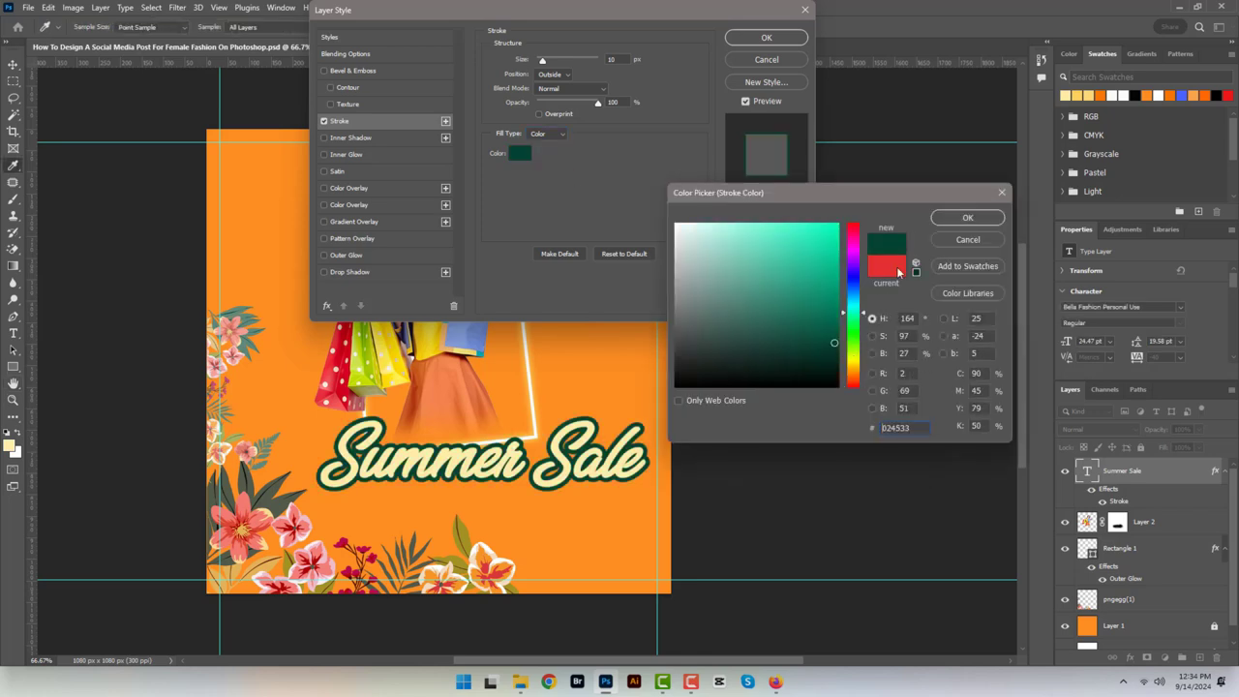
left_click(951, 219)
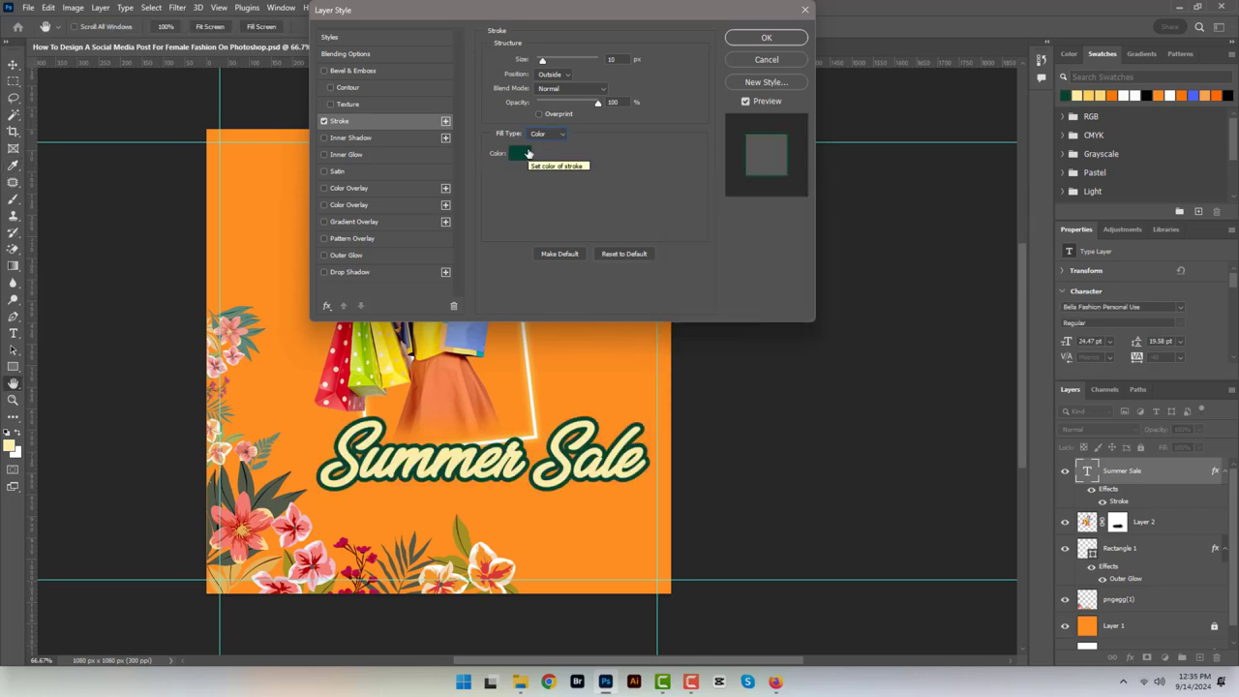
left_click(766, 39)
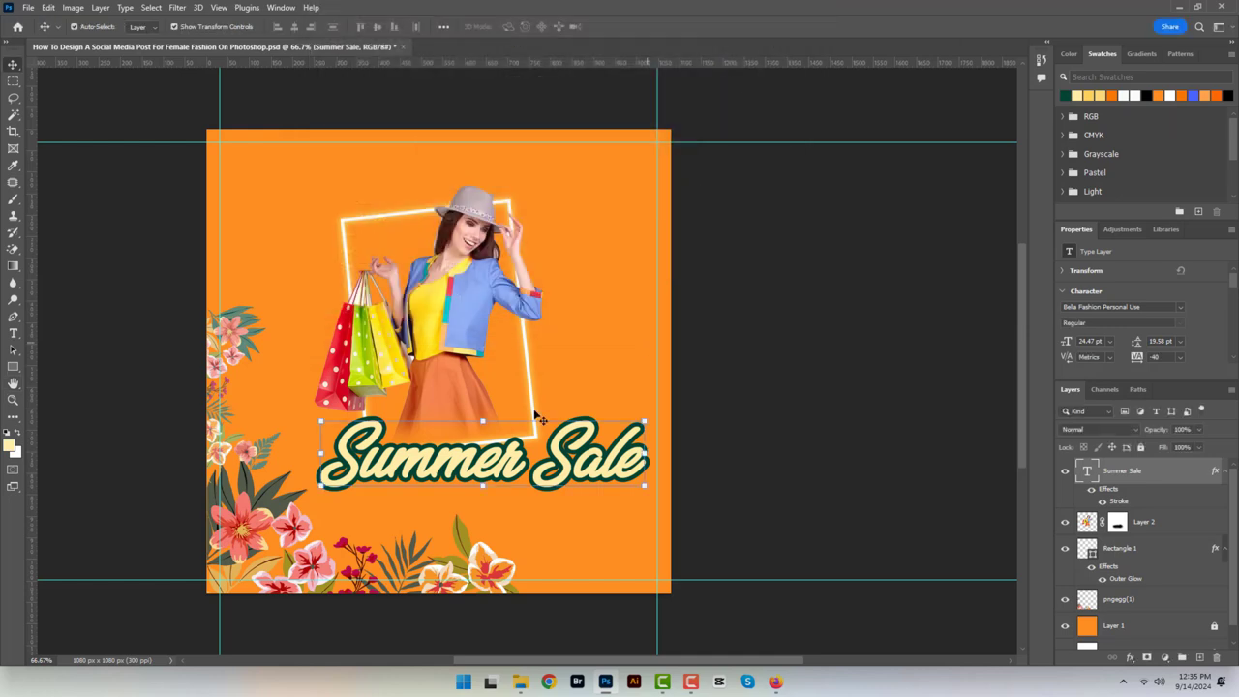
Set the foreground colour to a near-white shade.
left_click(10, 446)
left_click(682, 229)
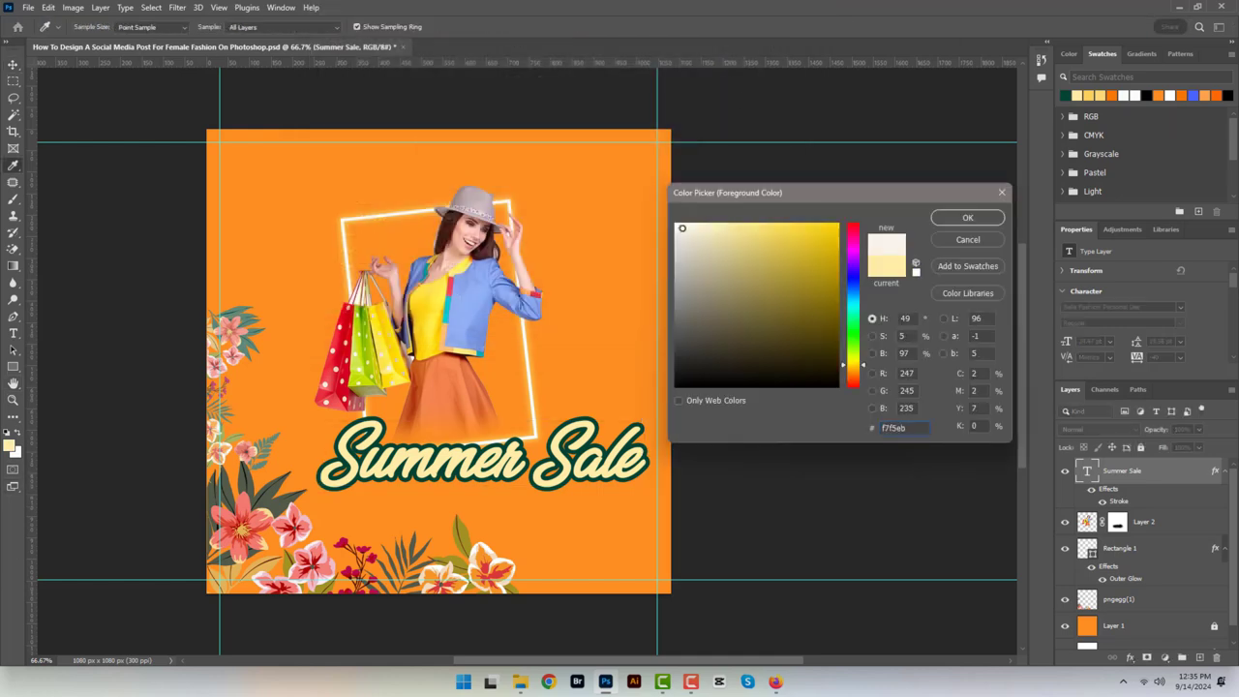
left_click(963, 219)
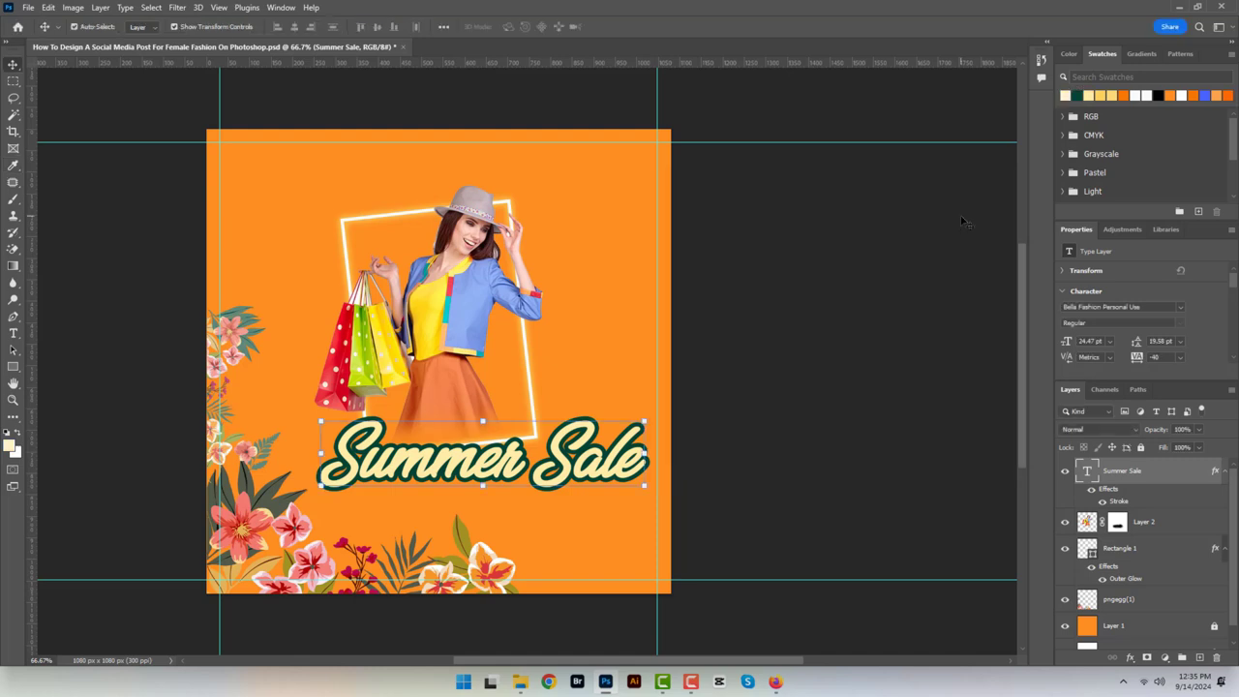
Thin the Summer Sale stroke to 5 px and add a faint drop shadow: 70% spread, 24 px size.
double_click(1180, 472)
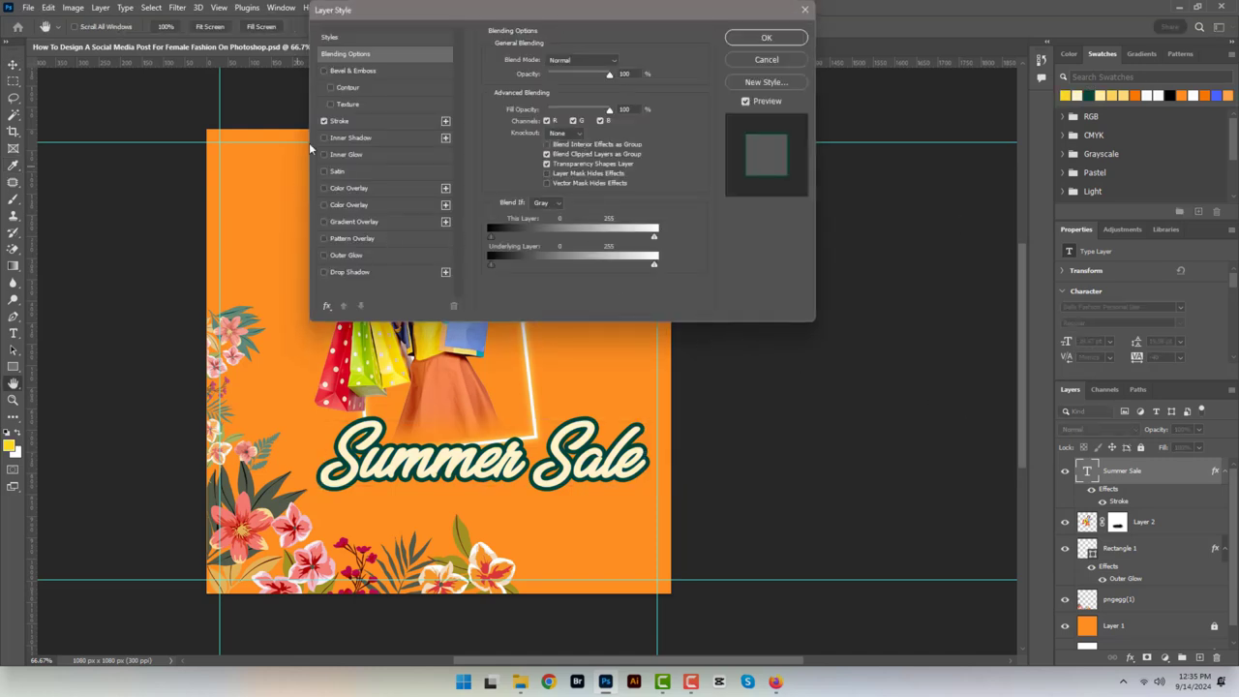
left_click(363, 121)
left_click_drag(544, 62, 539, 62)
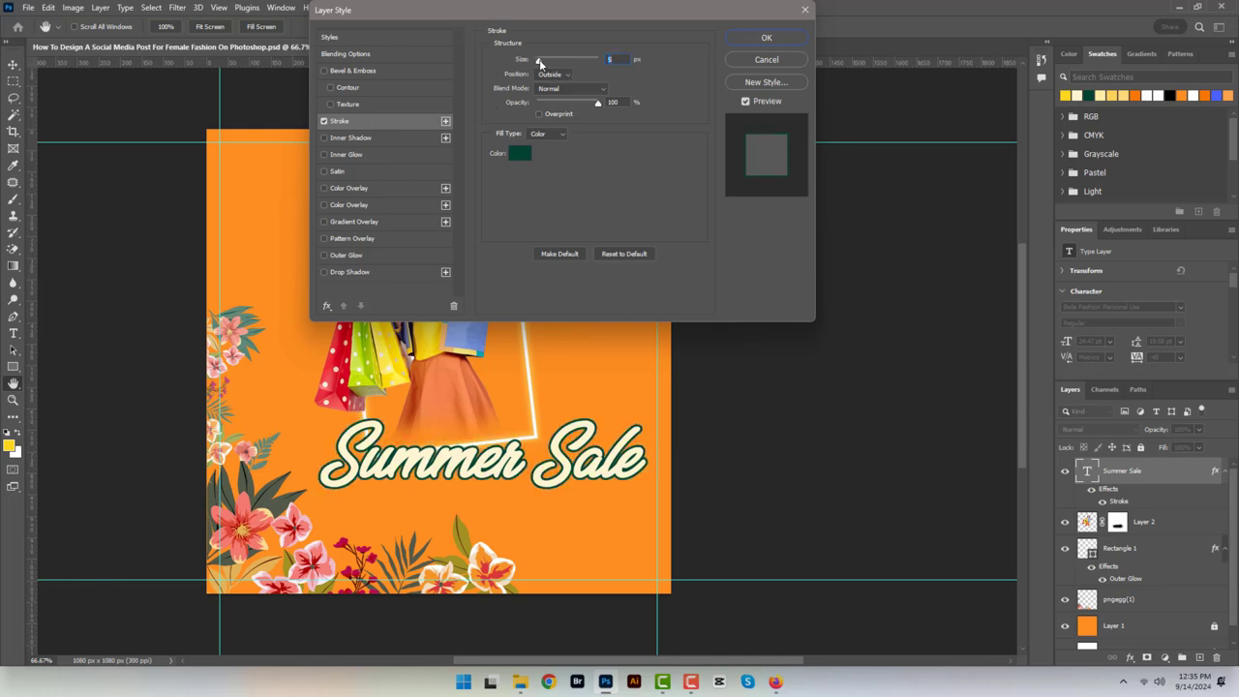
left_click(324, 272)
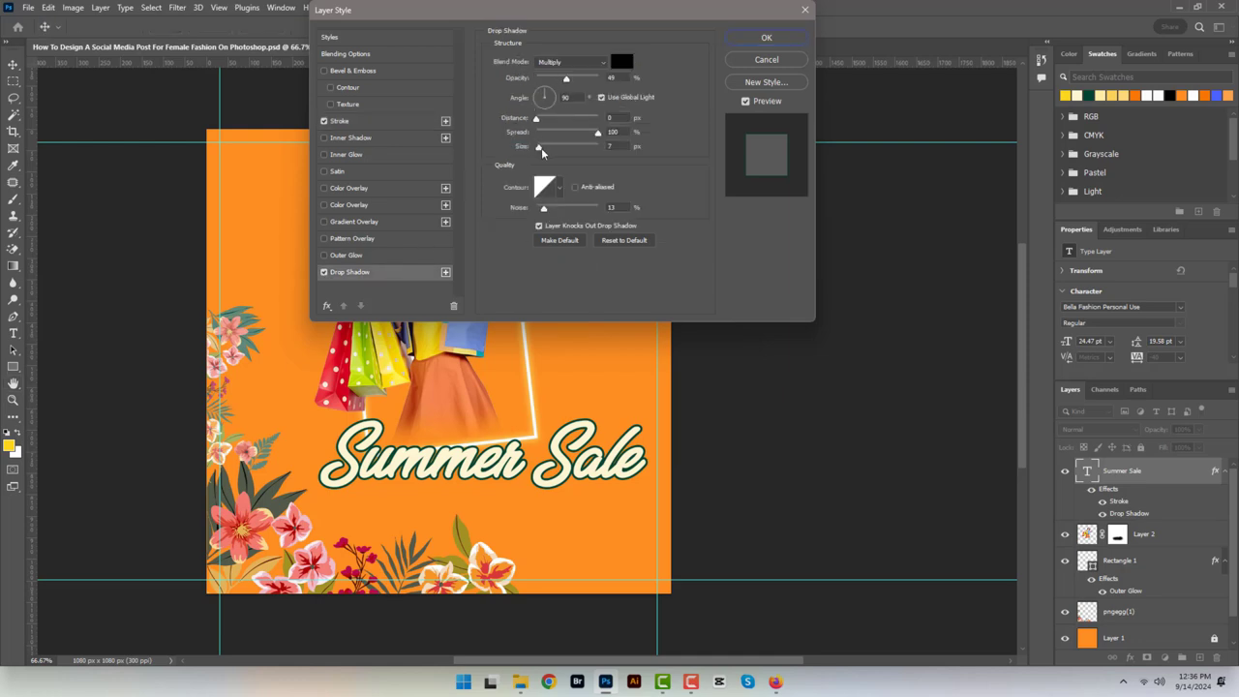
left_click_drag(538, 146, 579, 133)
left_click_drag(566, 77, 541, 77)
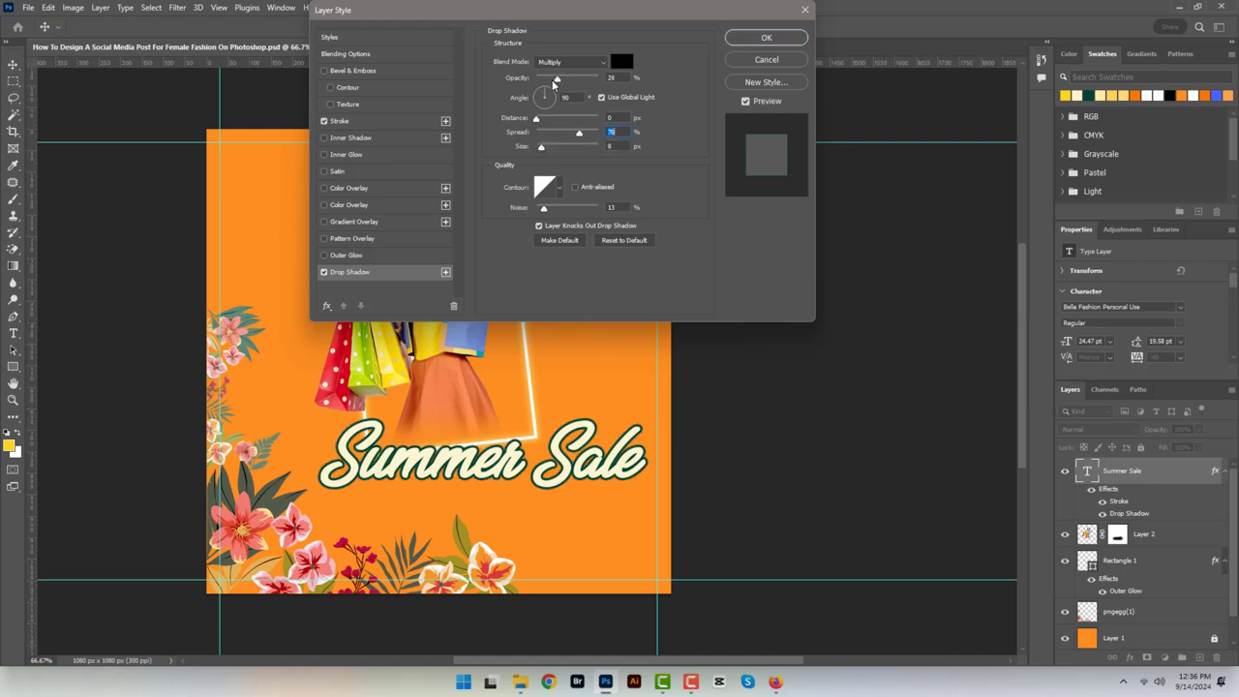
left_click_drag(541, 146, 545, 147)
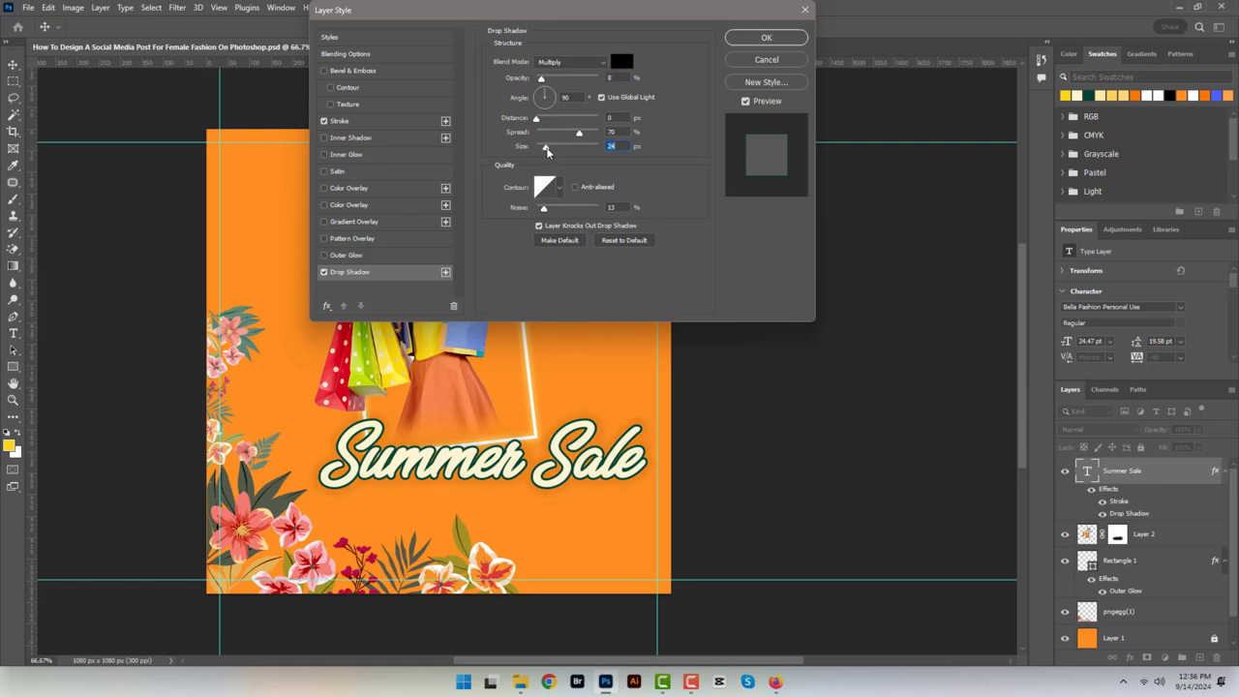
Apply the effects, then scale Summer Sale down slightly and shift it right.
left_click(760, 37)
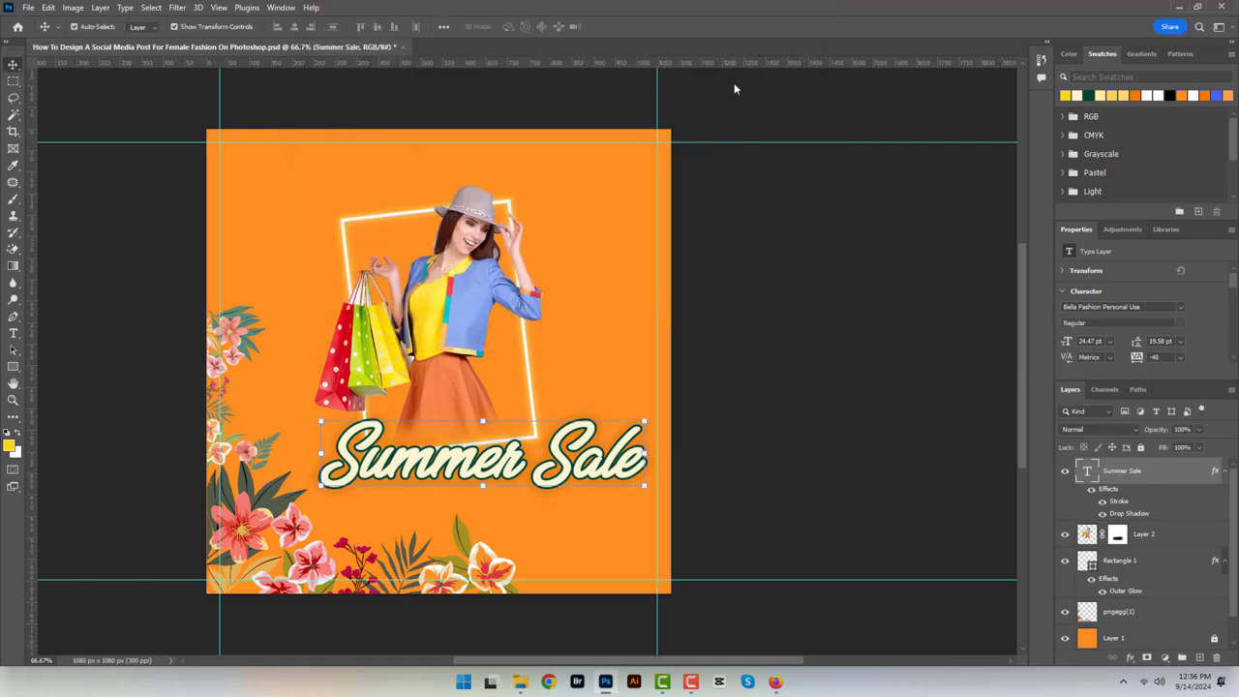
key("ctrl+t")
left_click_drag(321, 422, 333, 426)
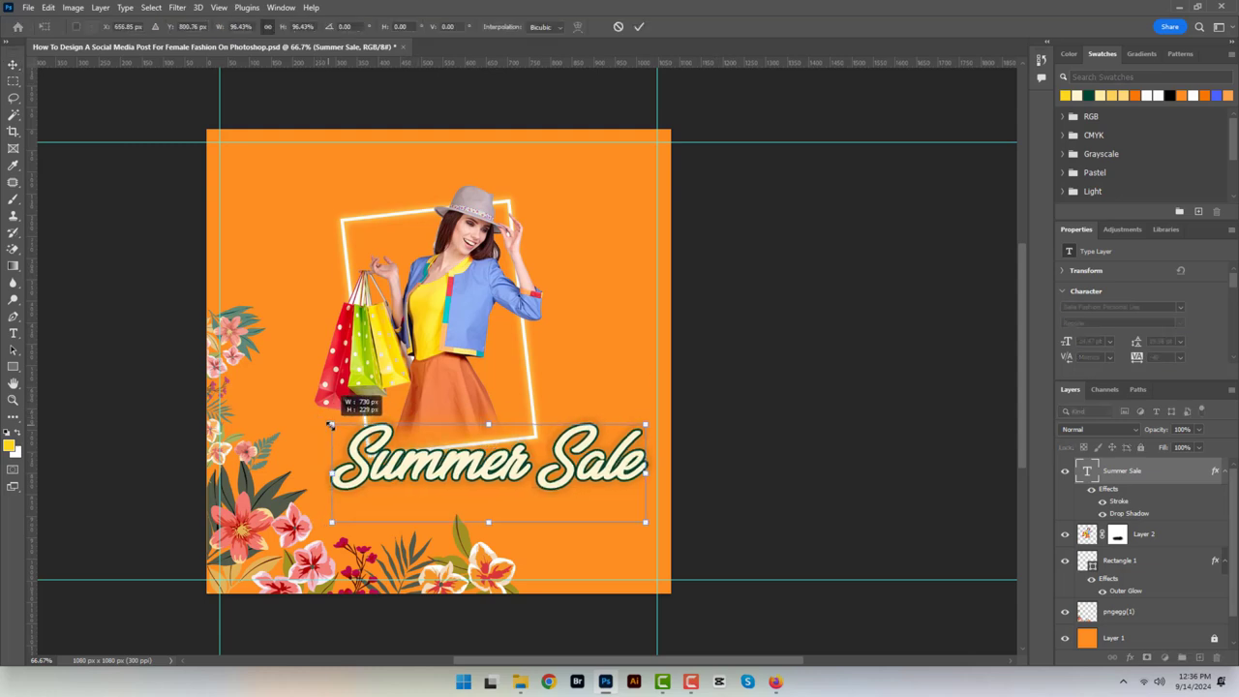
left_click_drag(407, 452, 424, 450)
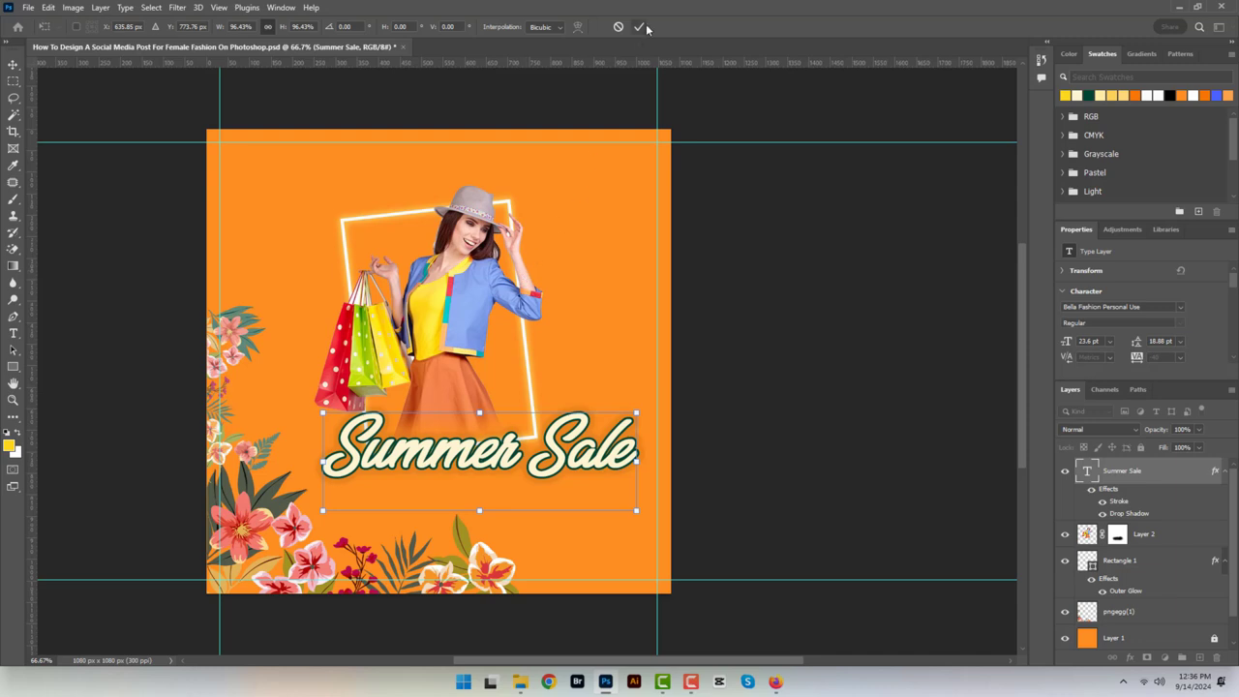
left_click(638, 26)
Add 'UPTO' in 10 pt Franklin Gothic Heavy at the poster's top-left.
left_click(13, 334)
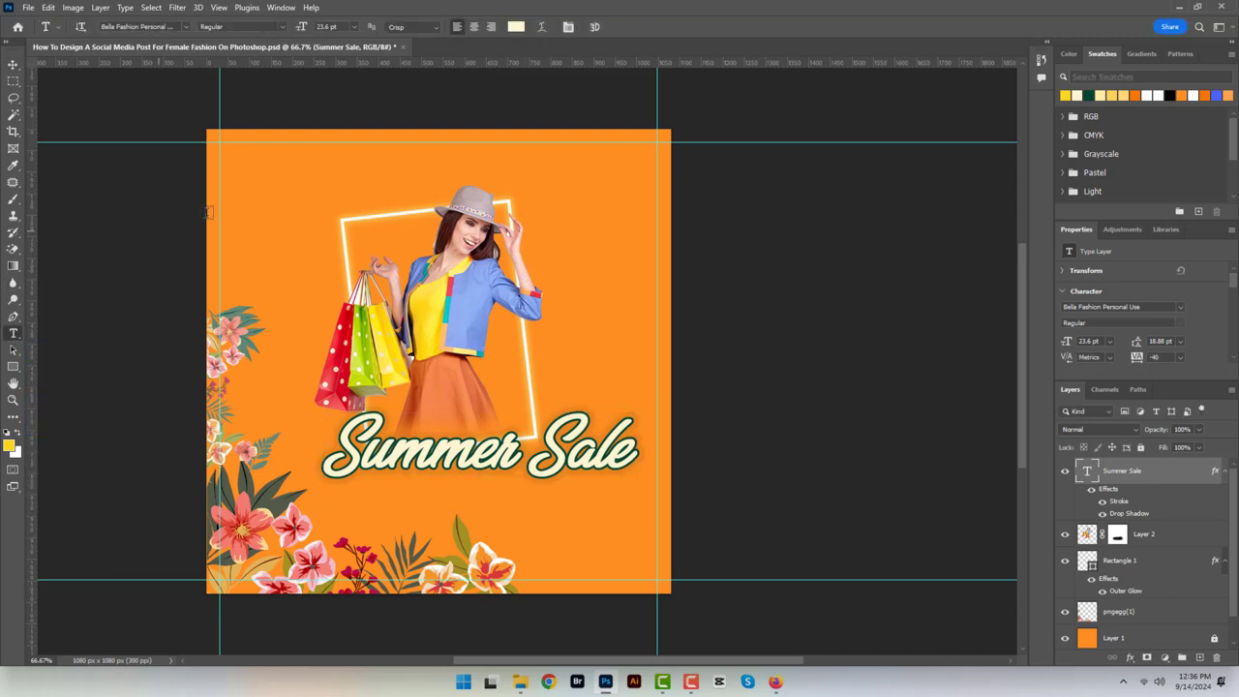
left_click_drag(233, 124, 637, 234)
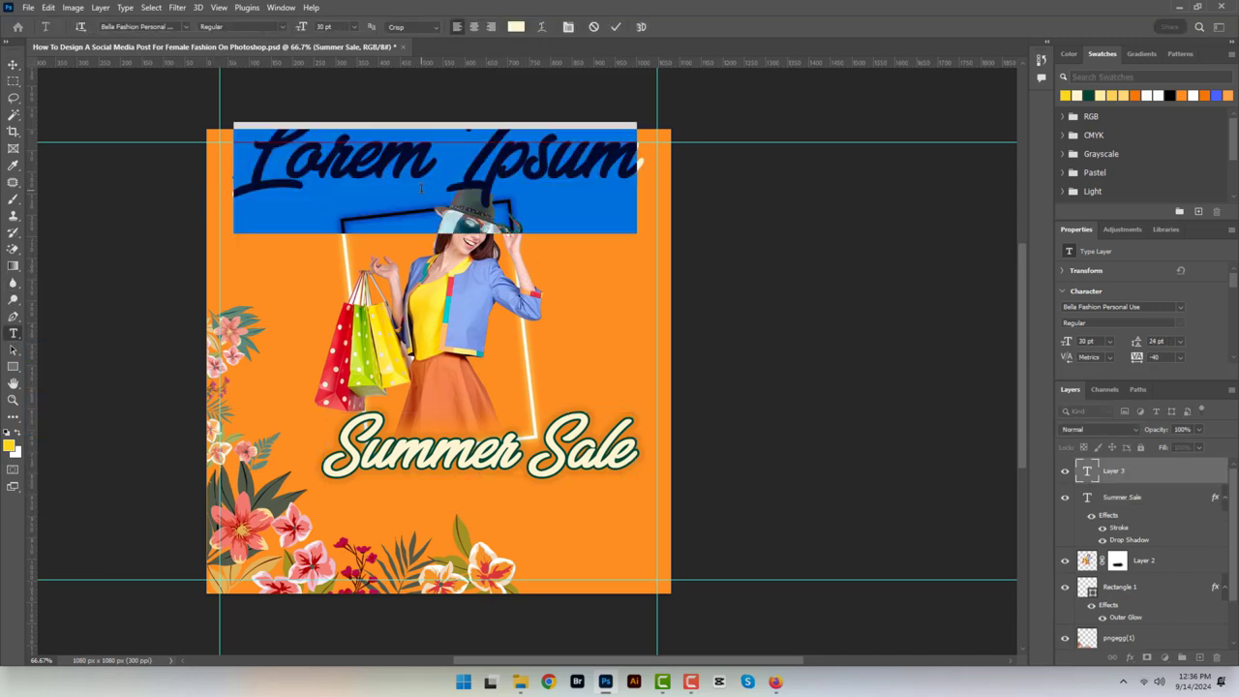
left_click(355, 26)
left_click(342, 84)
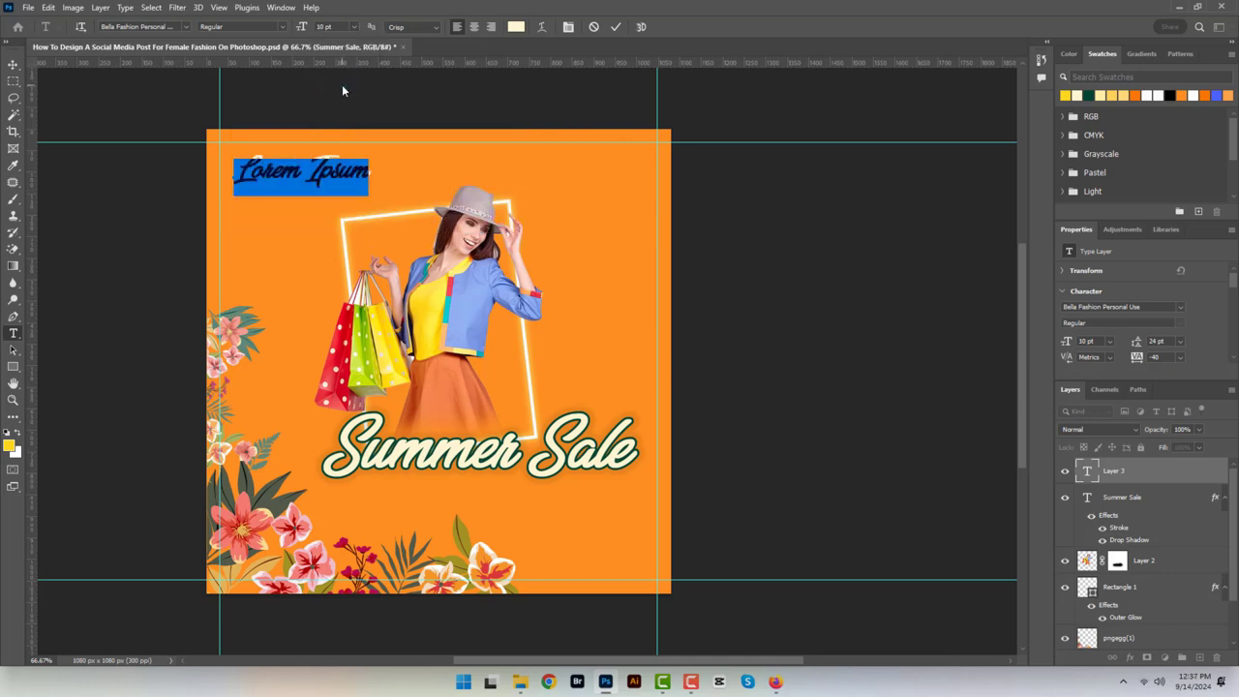
type("UPTO")
key("ctrl+a")
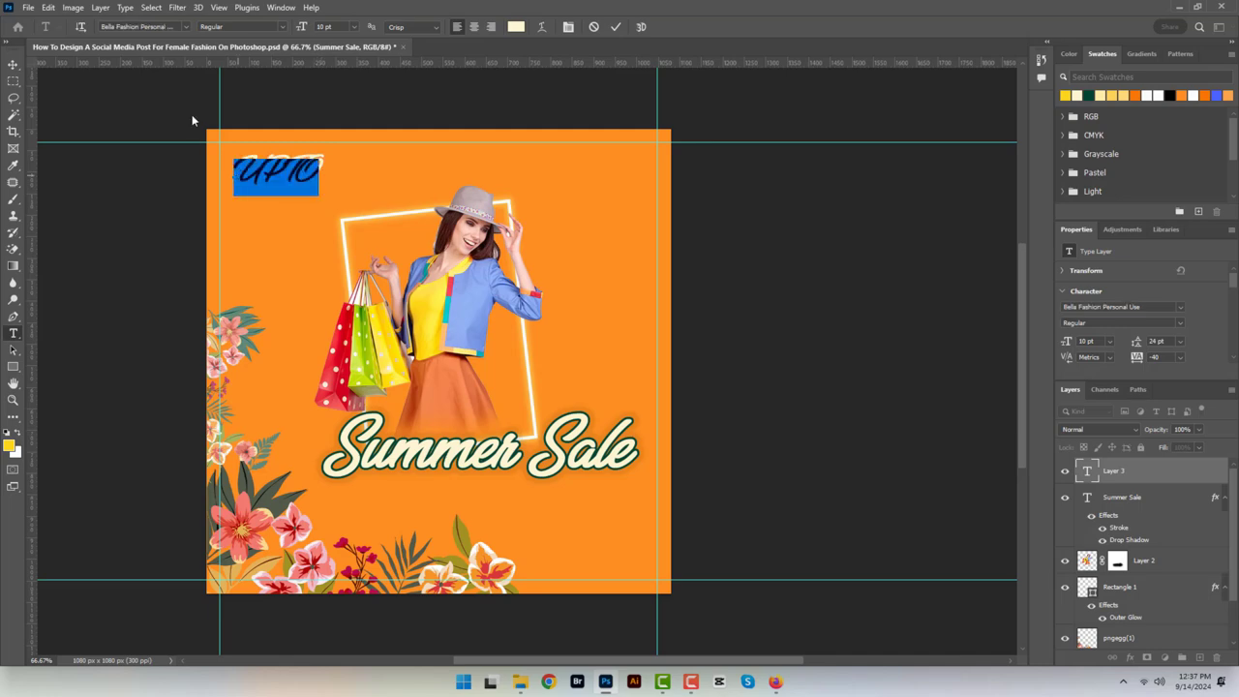
left_click(185, 26)
left_click(234, 64)
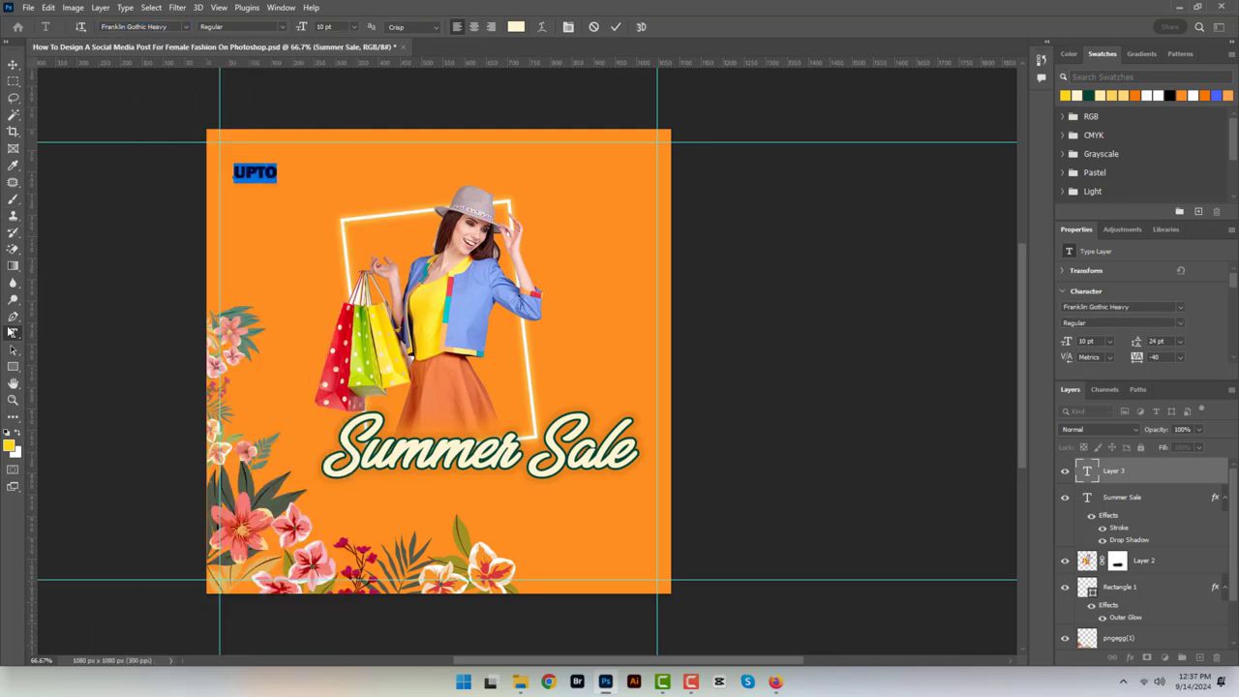
Add a '50' in Bernard MT Condensed below UPTO.
left_click(616, 27)
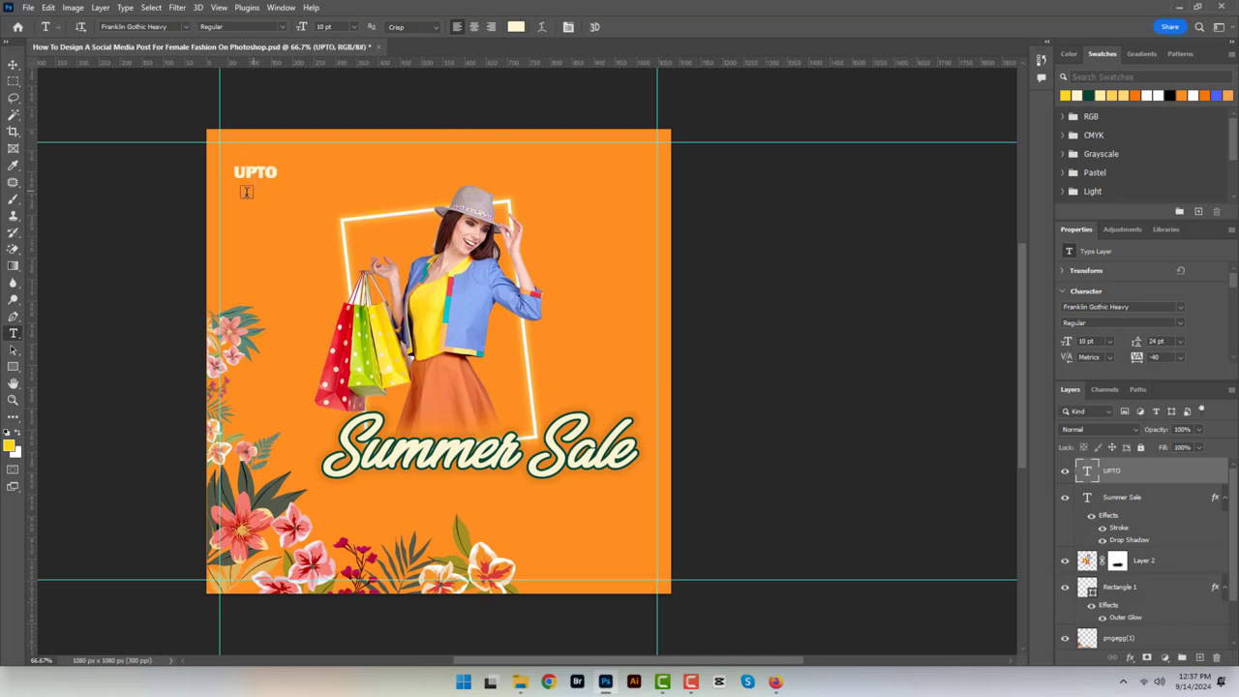
left_click(242, 195)
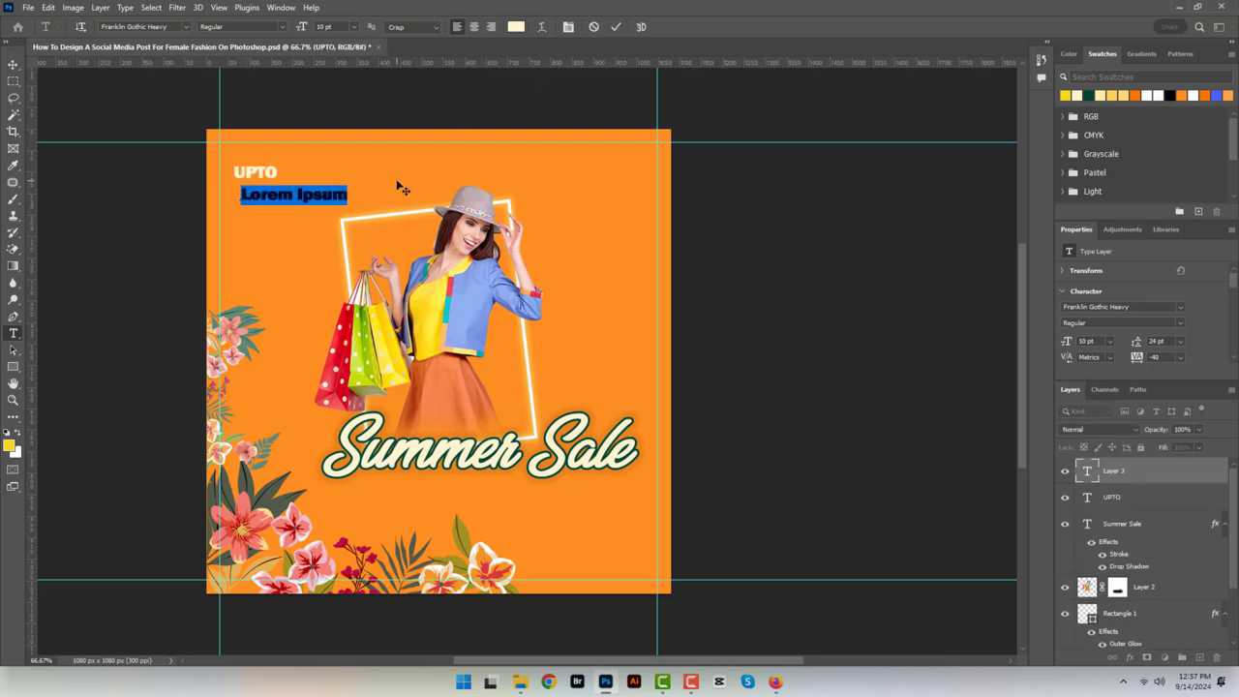
type("50")
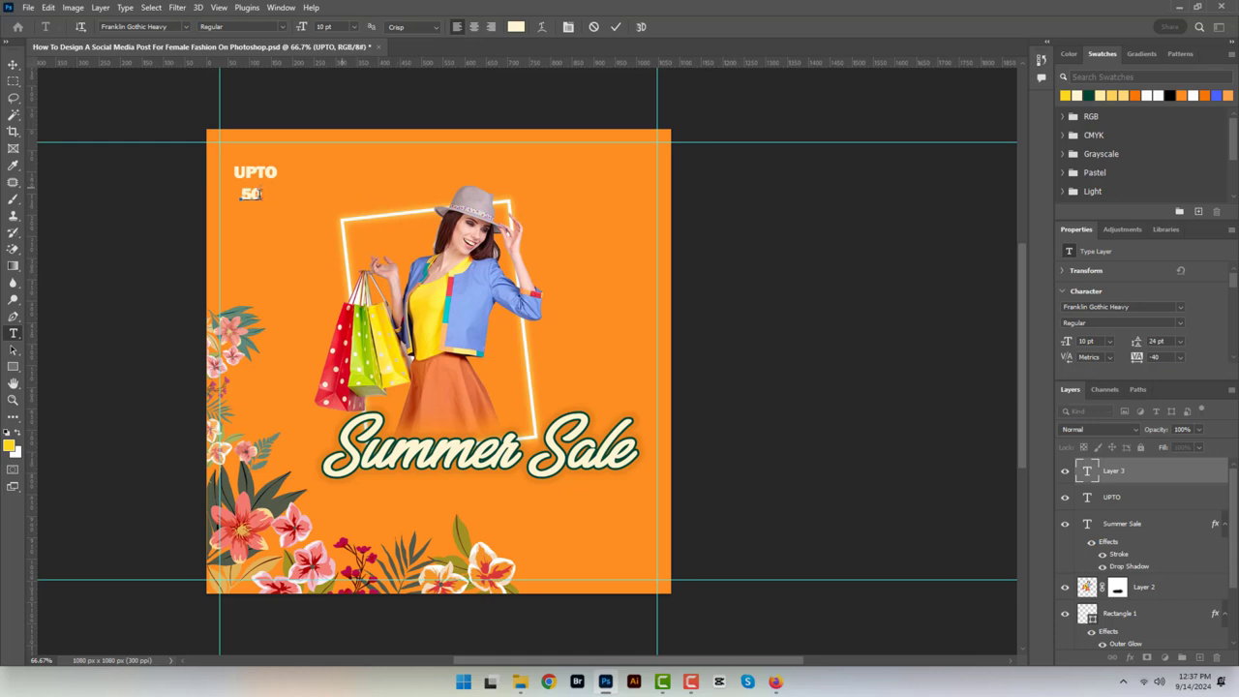
left_click_drag(262, 195, 240, 194)
left_click(183, 27)
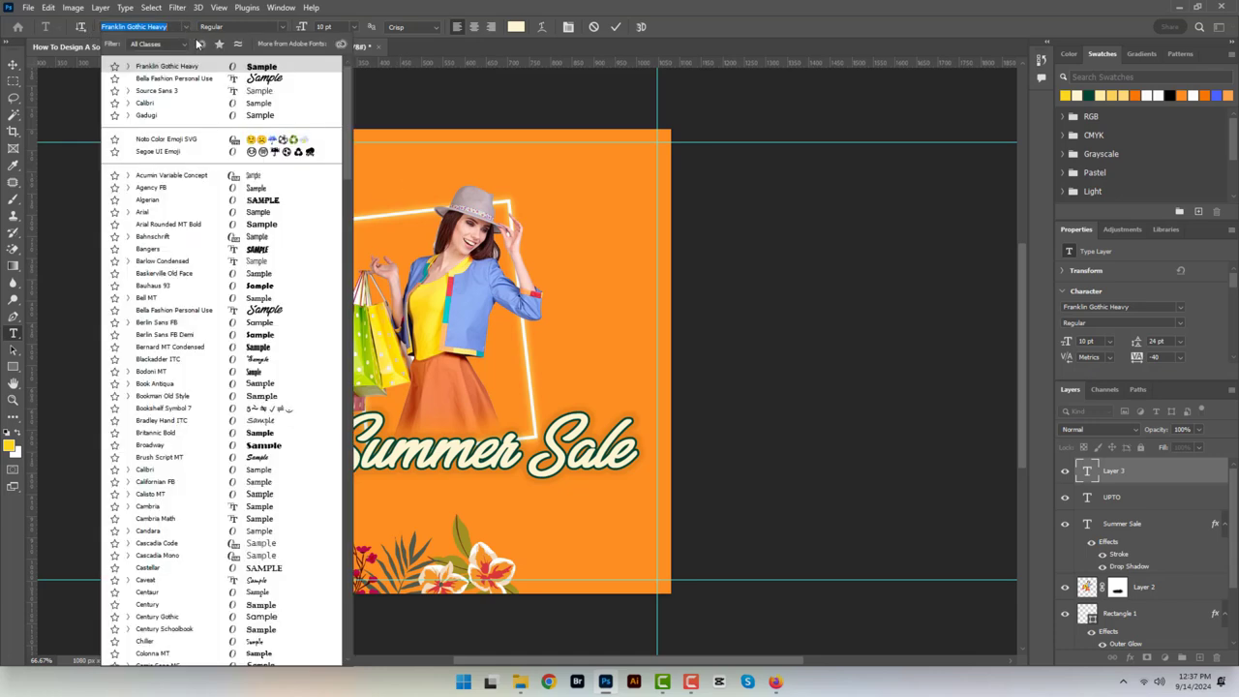
left_click(245, 350)
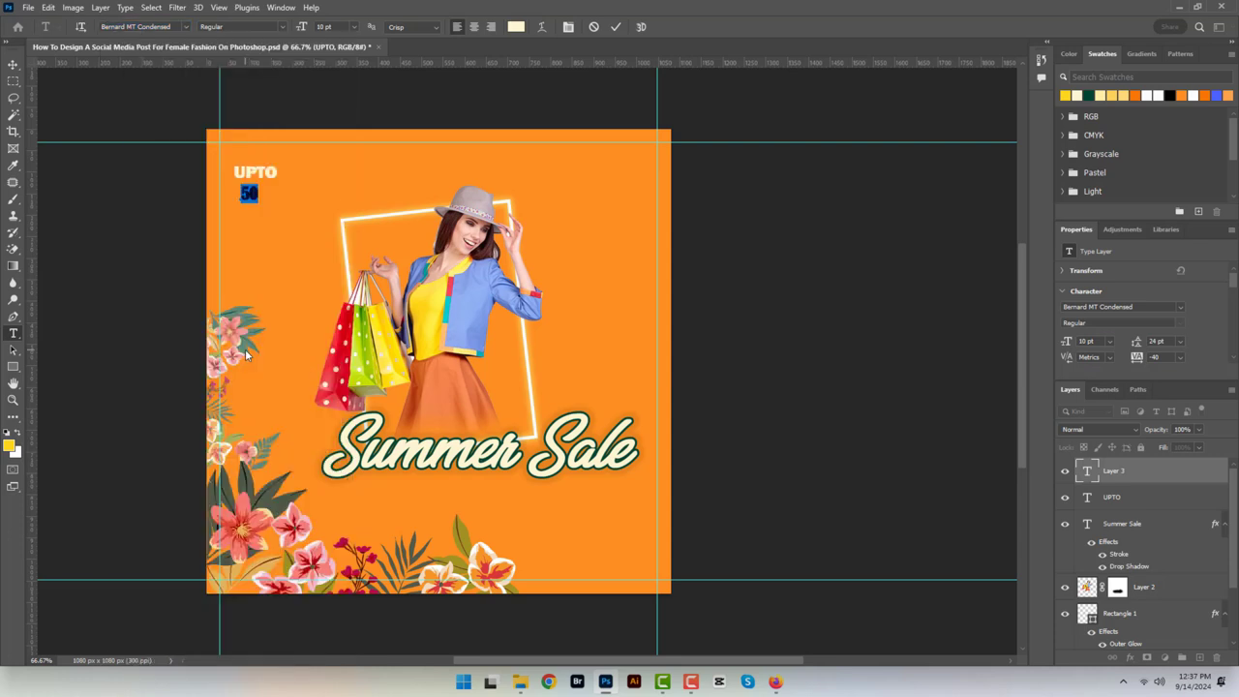
left_click(13, 63)
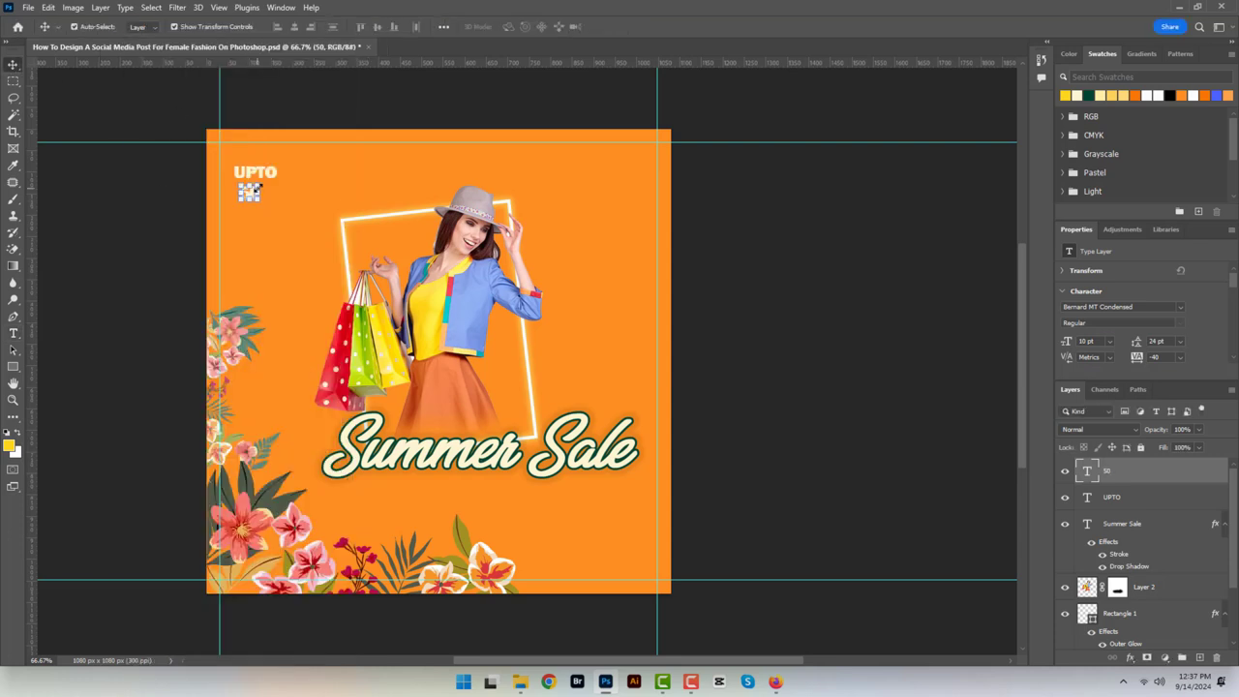
Enlarge the 50 beneath UPTO and make it white.
key("ctrl+t")
mouse_move(258, 186)
left_mouse_down()
mouse_move(325, 149)
mouse_move(282, 193)
left_mouse_up()
left_click(639, 27)
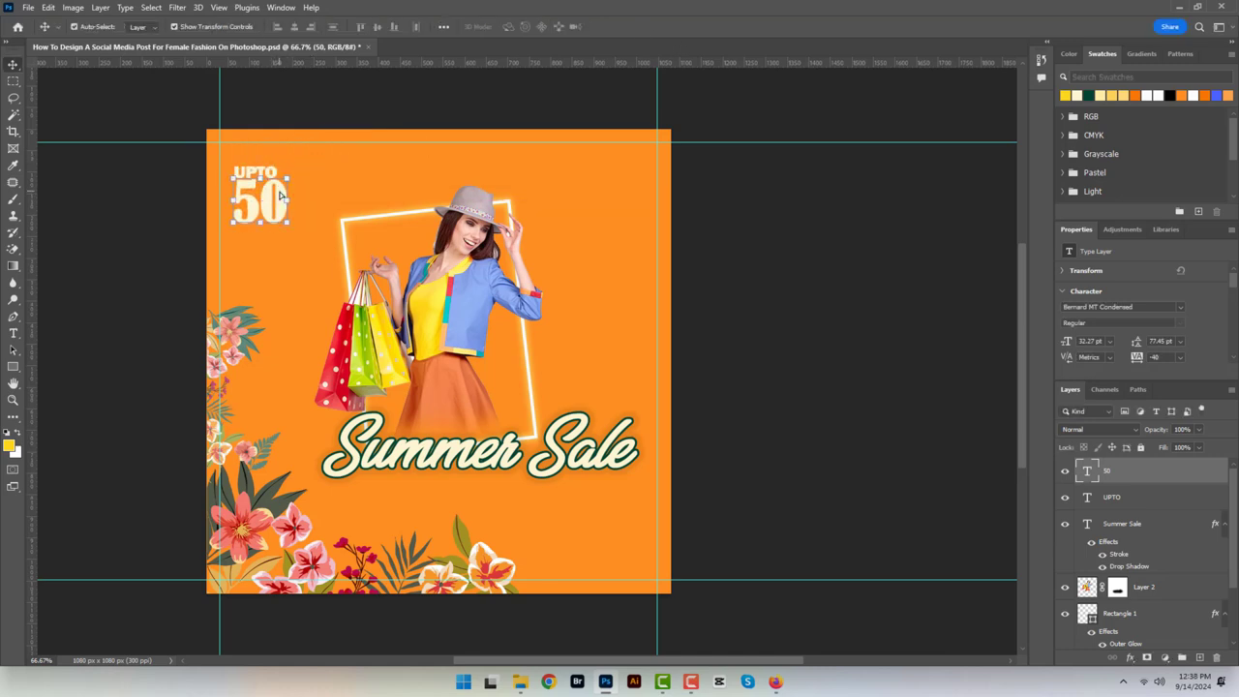
left_click(10, 445)
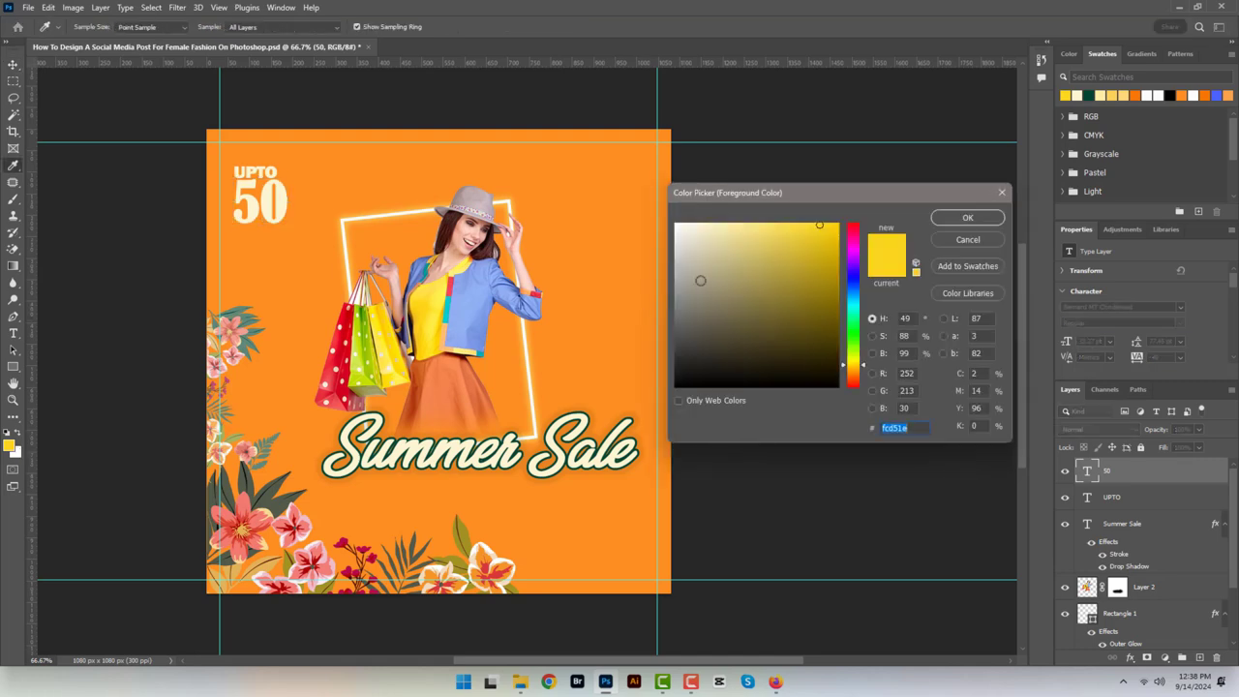
left_click(676, 228)
left_click(972, 222)
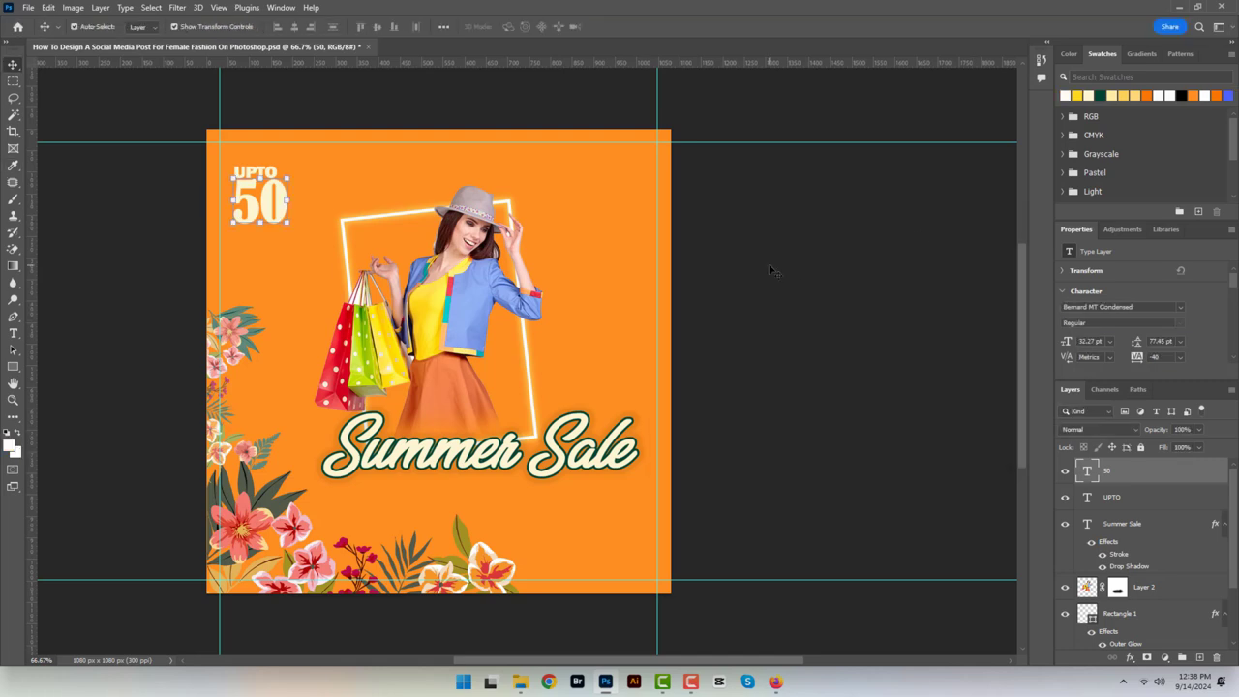
Stretch UPTO wider so it spans the 50.
left_click(255, 172)
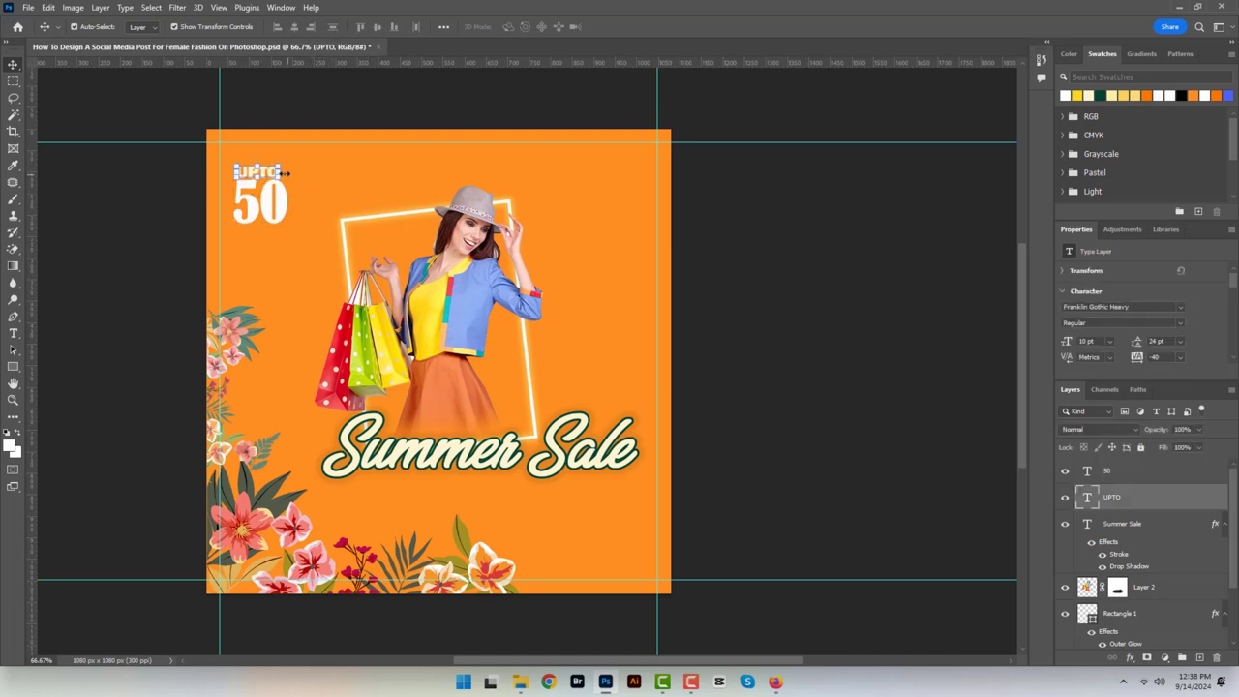
left_click_drag(283, 171, 287, 171)
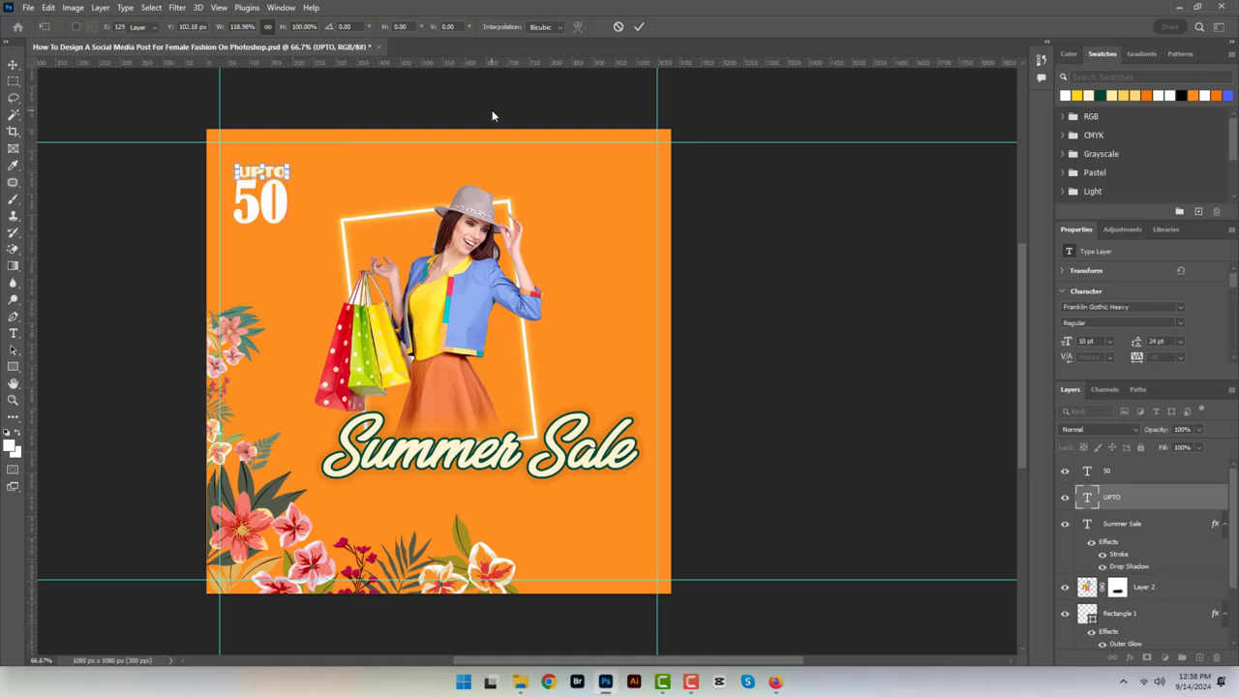
key("Return")
left_click(437, 124)
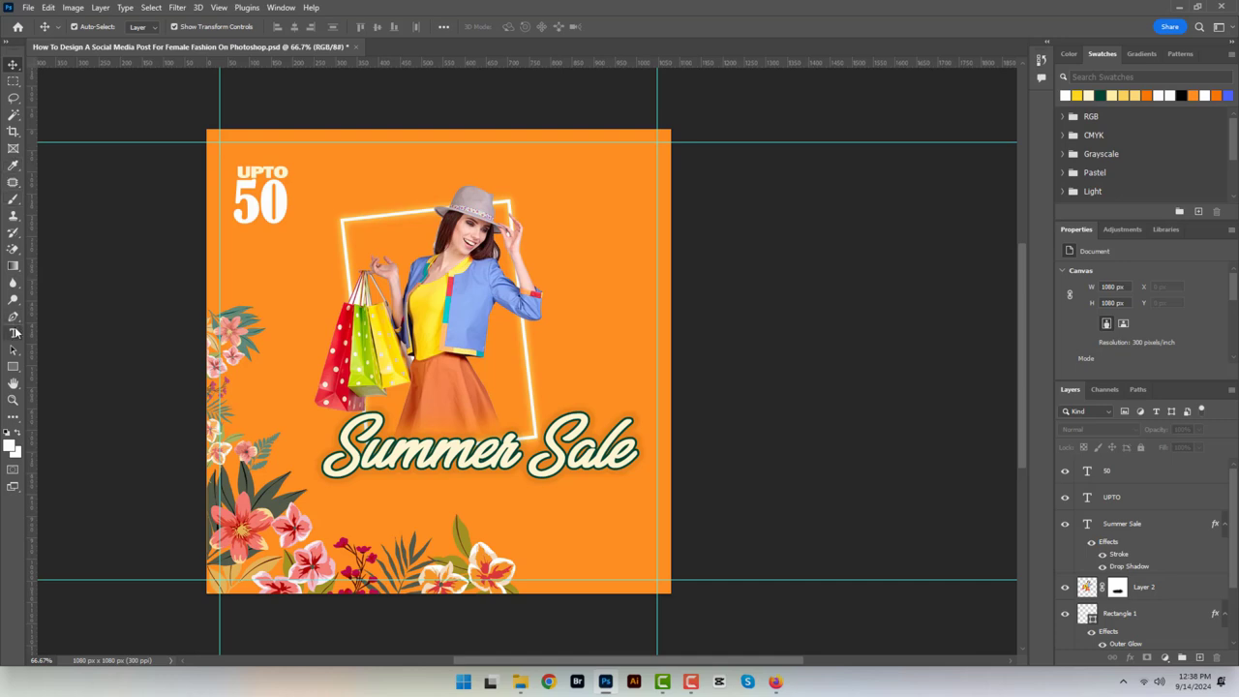
left_click(12, 332)
Add a white '%' right after the 50, sized to match, so it reads 50%.
left_click(296, 197)
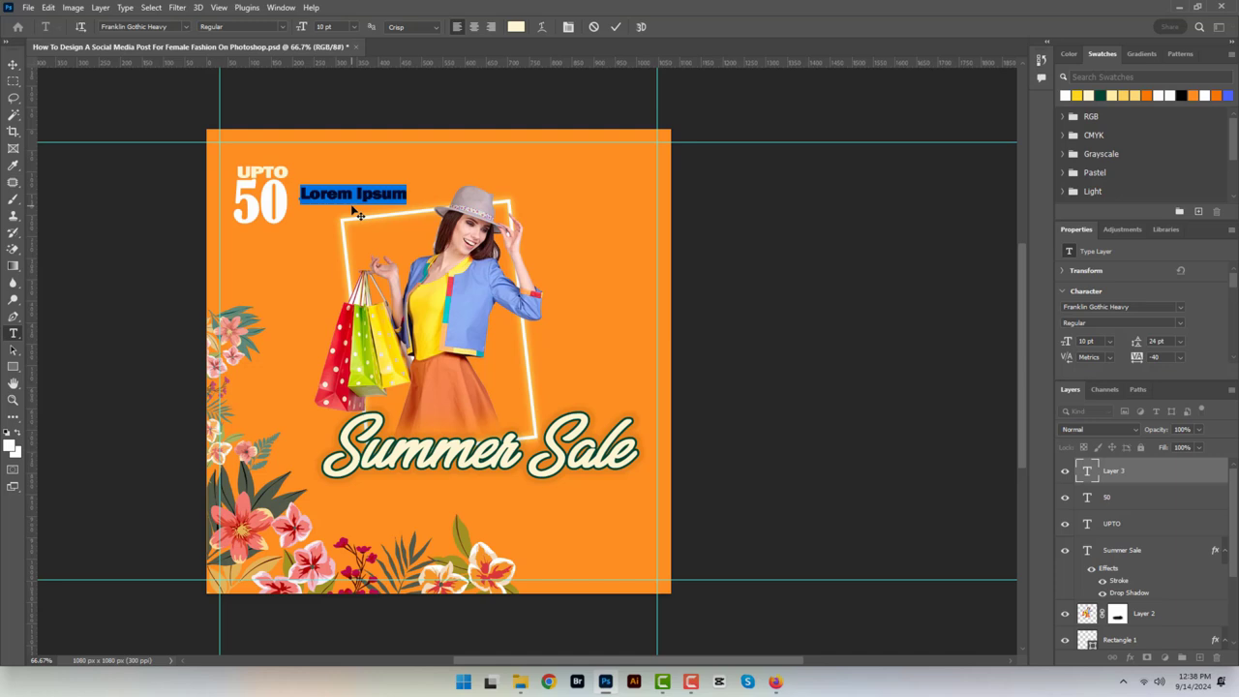
type("%")
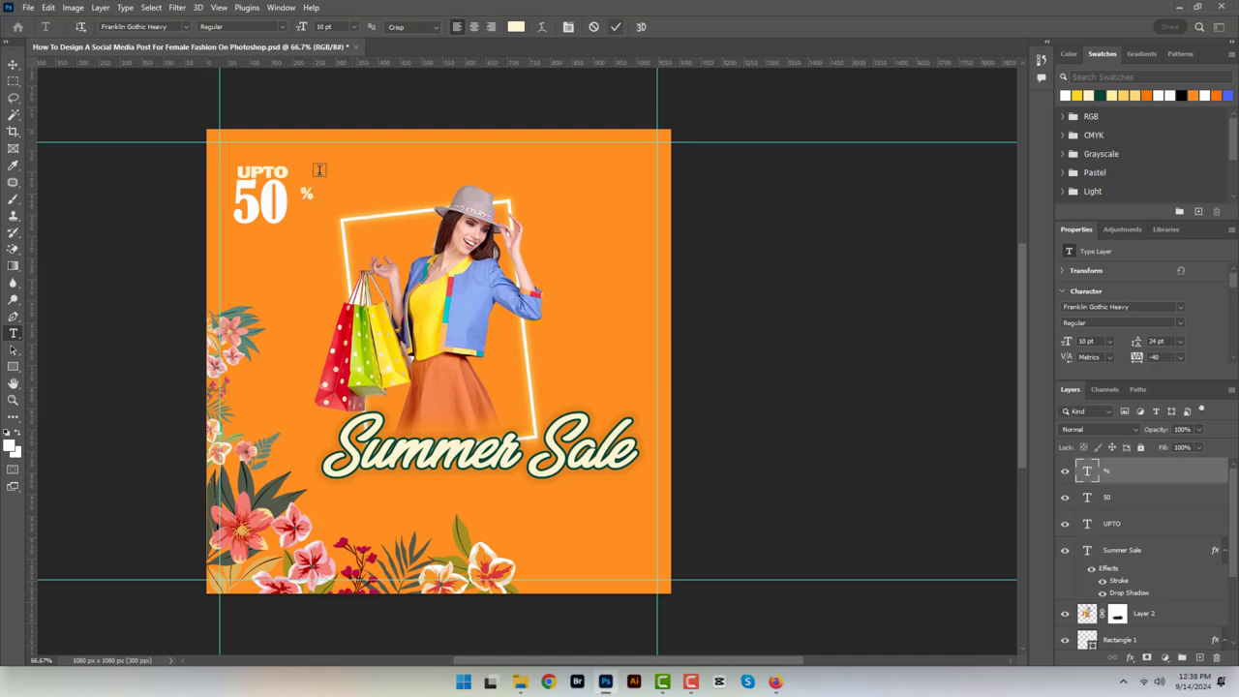
left_click(12, 63)
mouse_move(306, 193)
left_mouse_down()
mouse_move(295, 217)
mouse_move(331, 189)
mouse_move(325, 160)
mouse_move(308, 201)
left_mouse_up()
key("ctrl+t")
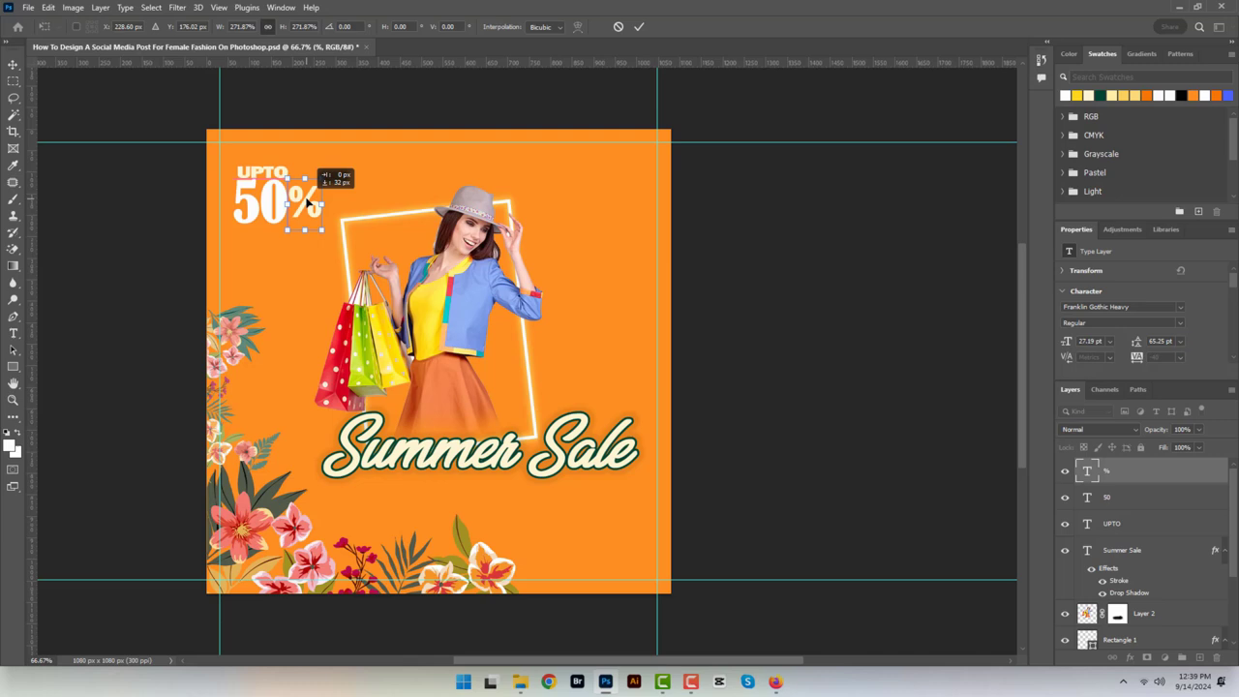
left_click_drag(319, 179, 314, 189)
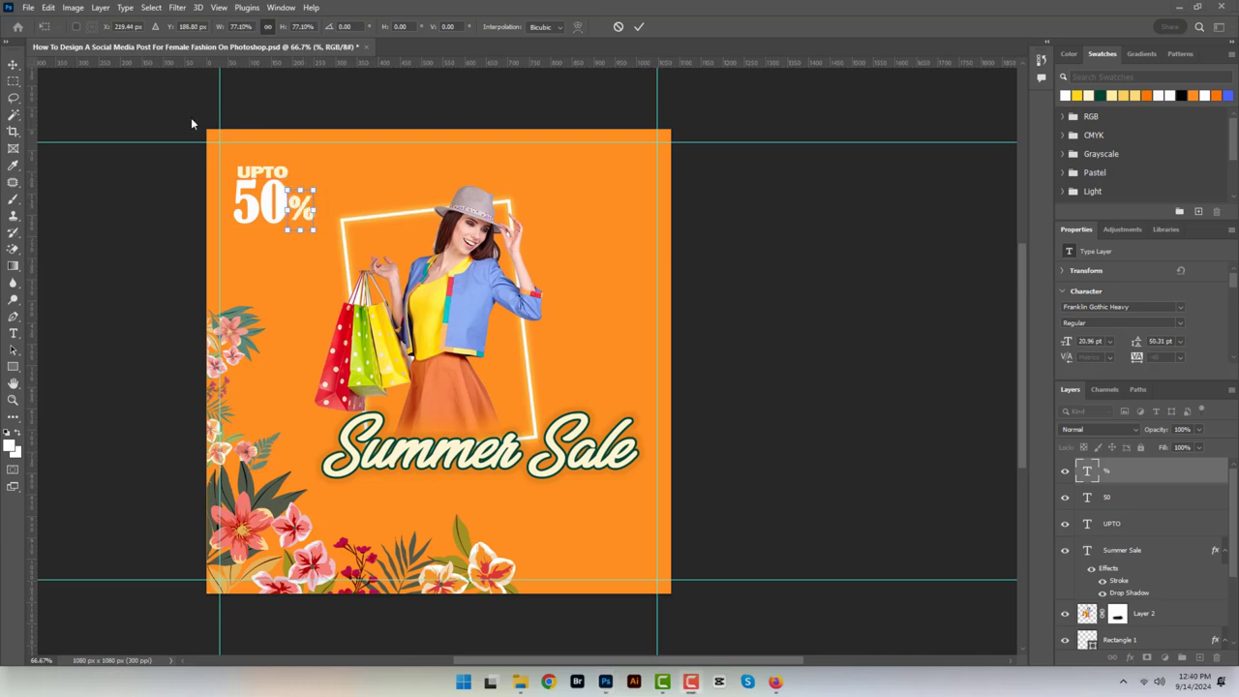
key("Return")
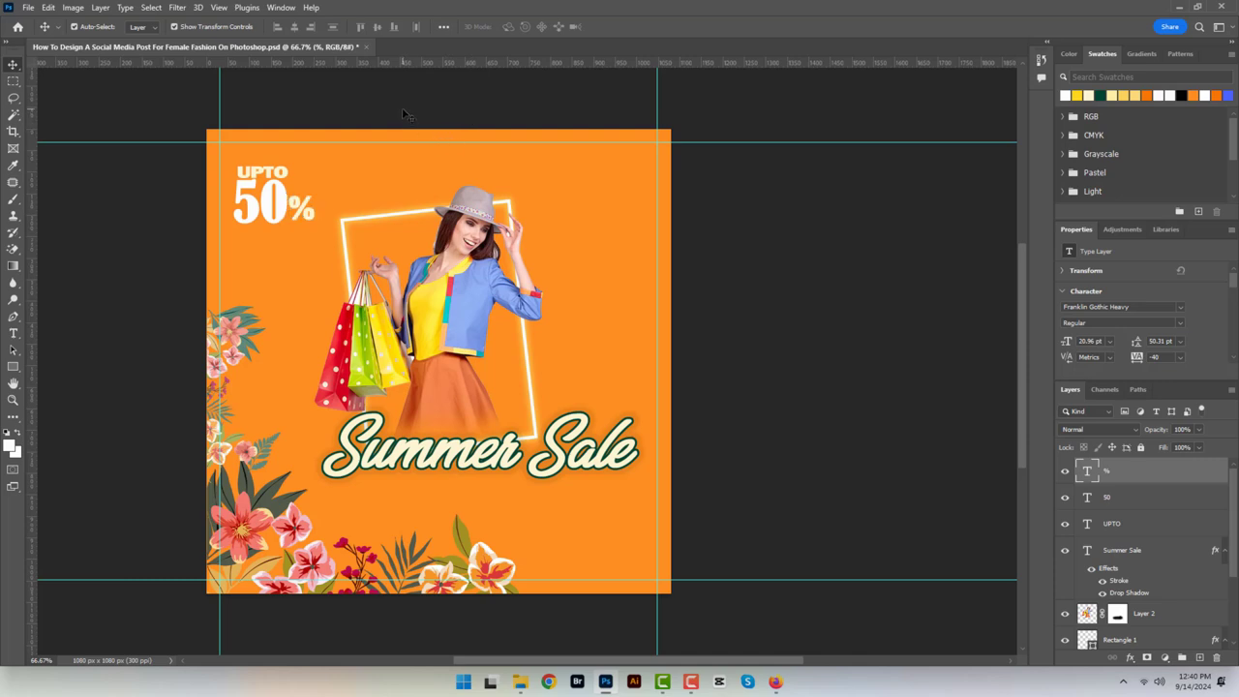
left_click(402, 108)
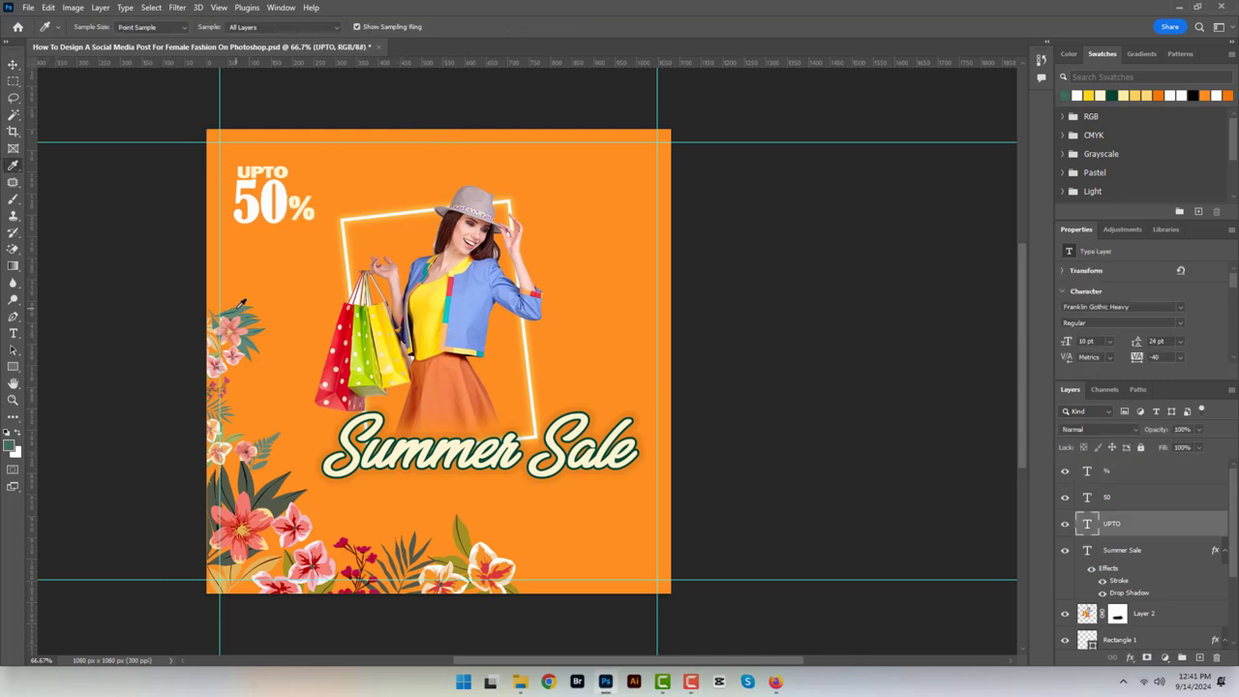
Fill UPTO with the leaves' green-grey and add DISCOUNT beneath 50%.
left_click(242, 302)
key("alt+BackSpace")
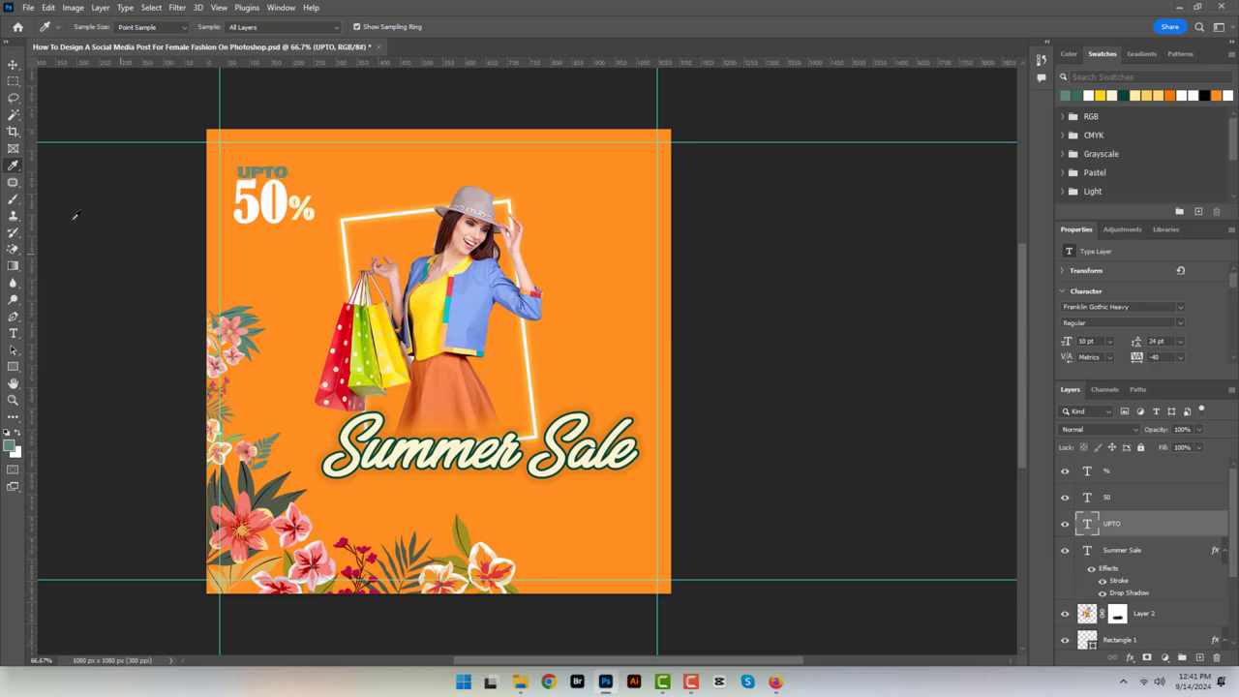
left_click(13, 332)
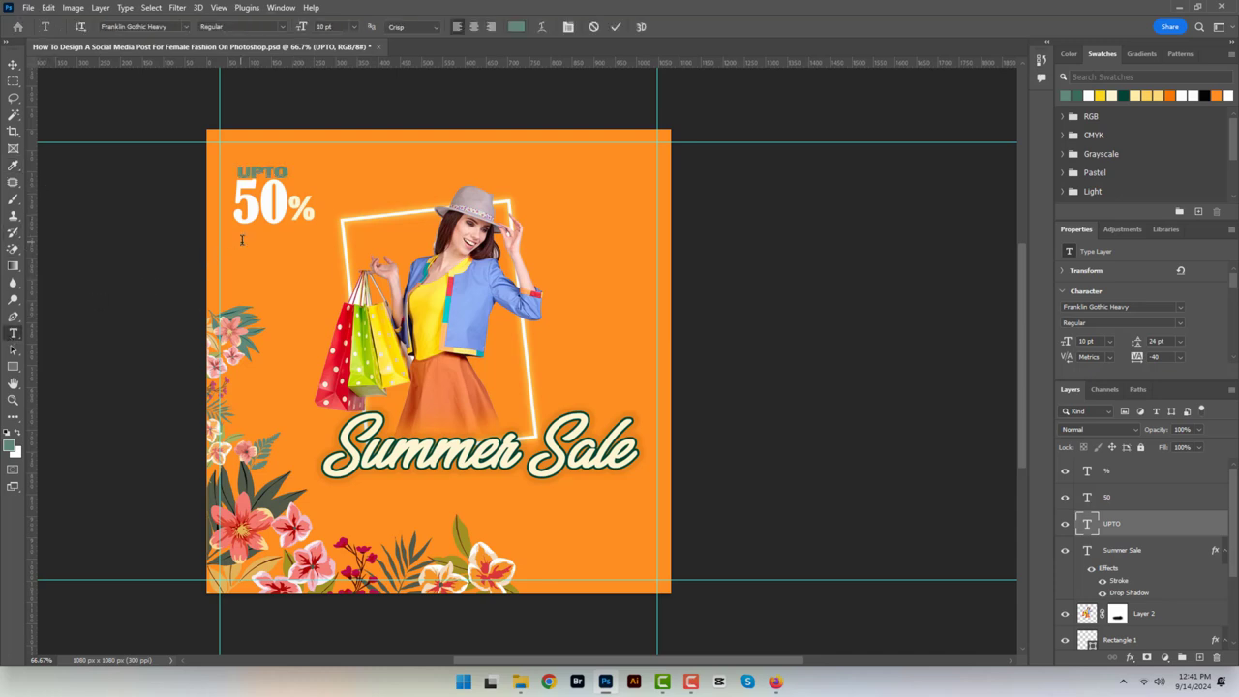
left_click(241, 242)
type("D")
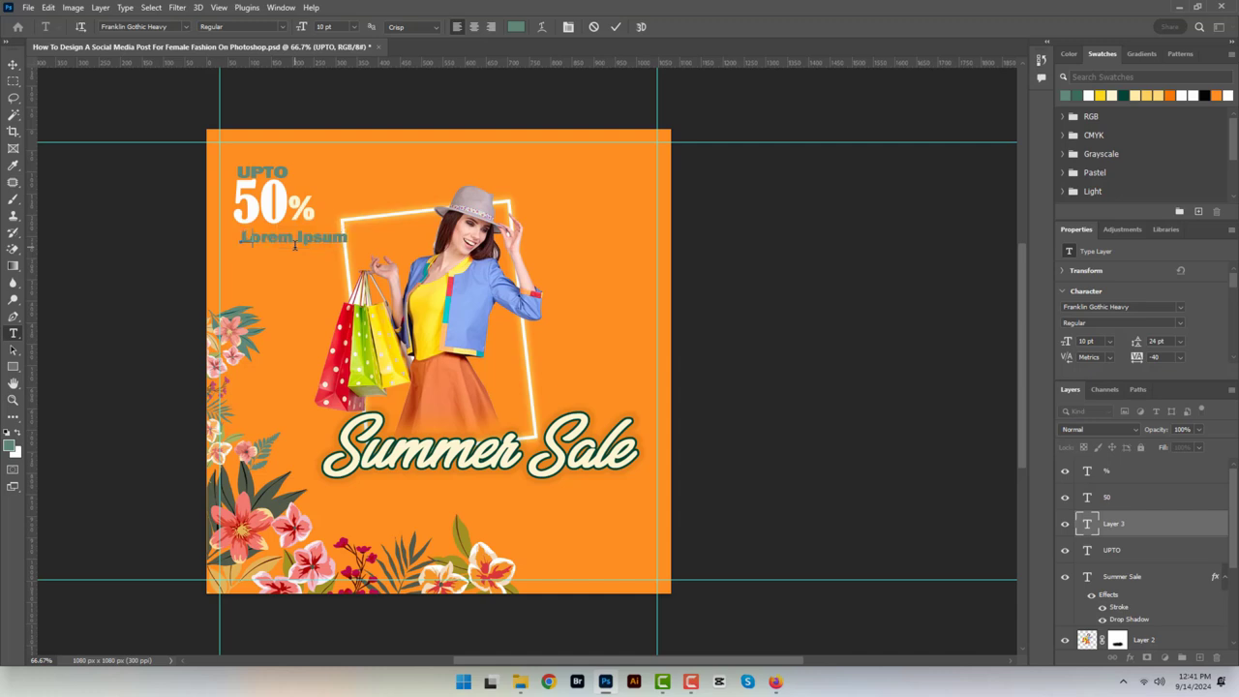
type("ISCOUNT")
left_click(13, 63)
left_click_drag(297, 232, 289, 223)
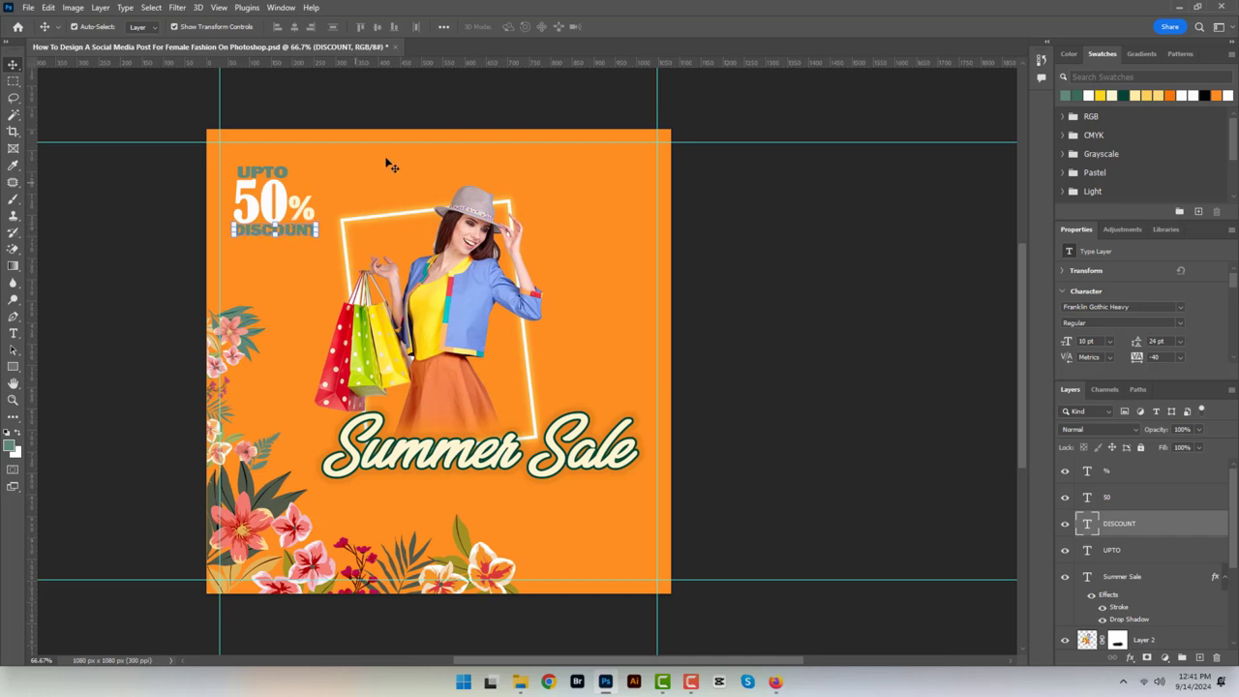
key("Down")
key("Down")
key("alt+bracketleft")
key("alt+bracketright")
key("alt+bracketright")
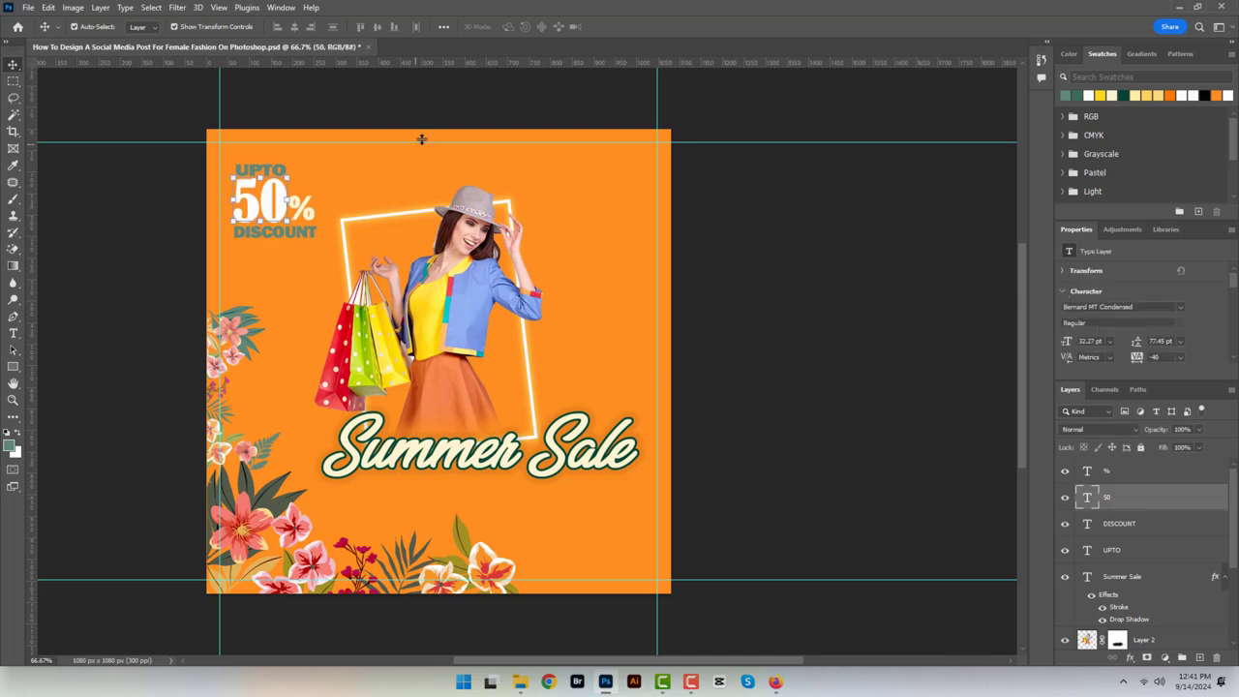
left_click(420, 139)
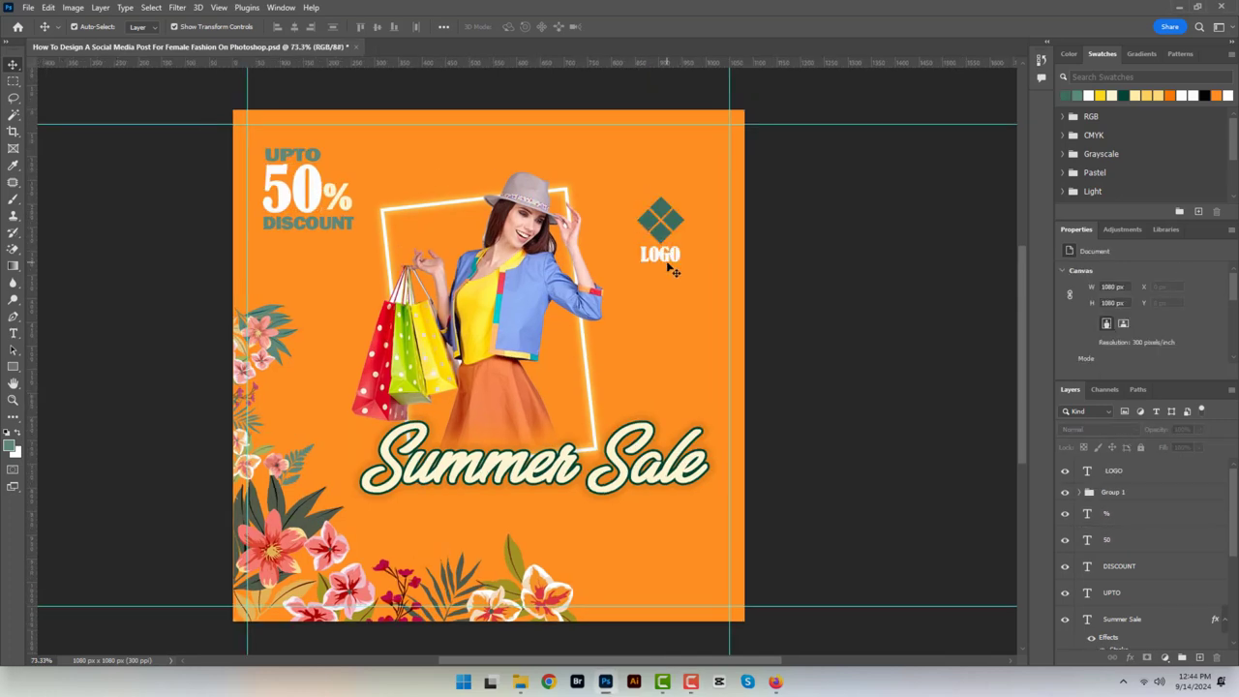
Nudge the logo group up into the top-right corner.
left_click(675, 272)
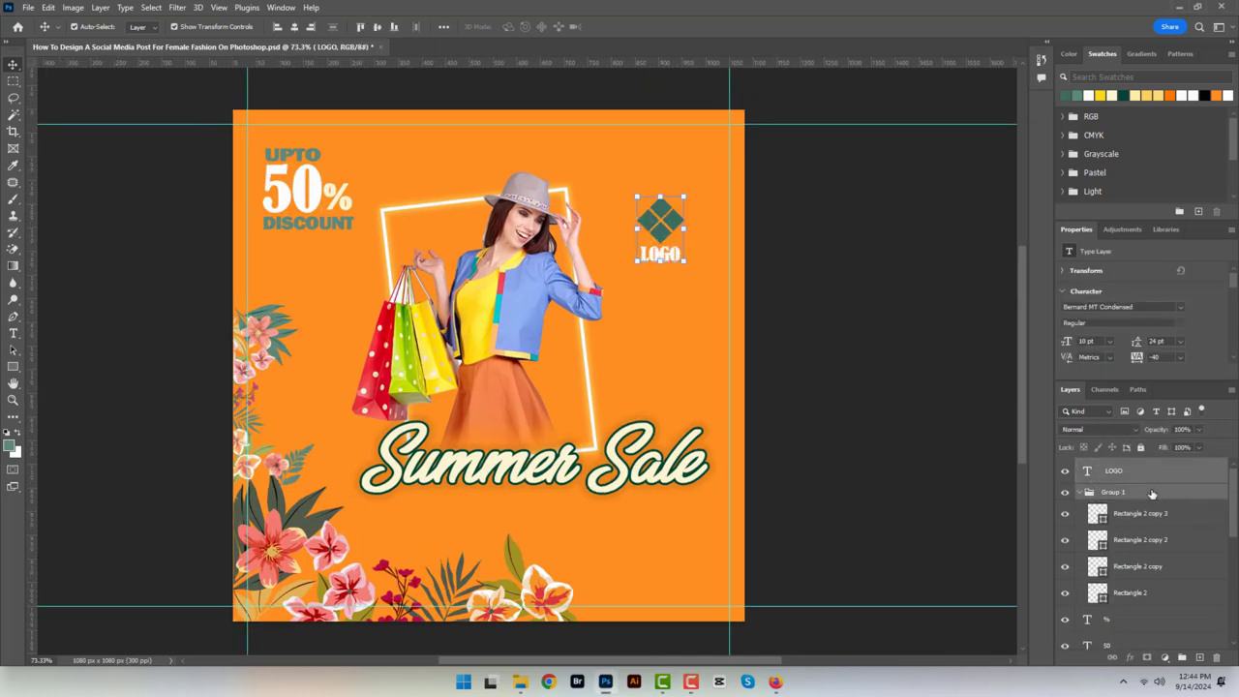
key("shift+Up")
key("shift+Up")
key("shift+Up")
key("shift+Up")
key("shift+Up")
key("shift+Up")
key("shift+Up")
key("shift+Right")
key("shift+Right")
key("shift+Right")
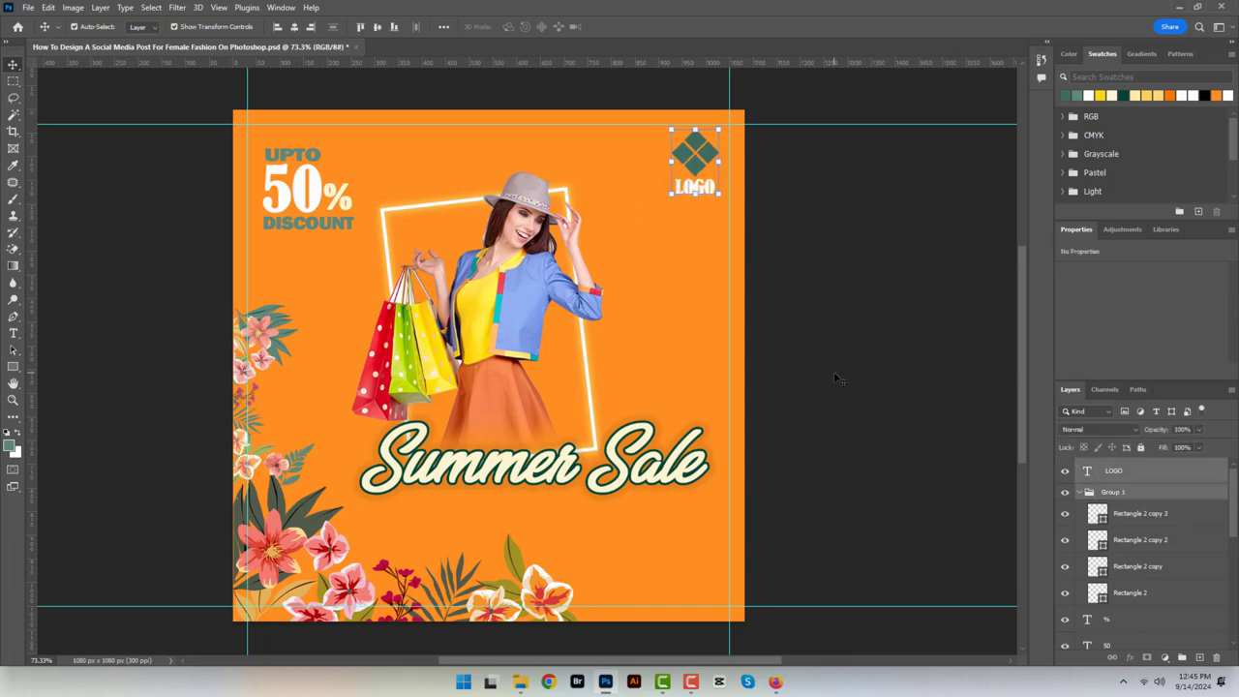
key("shift+Right")
key("shift+Right")
left_click(834, 293)
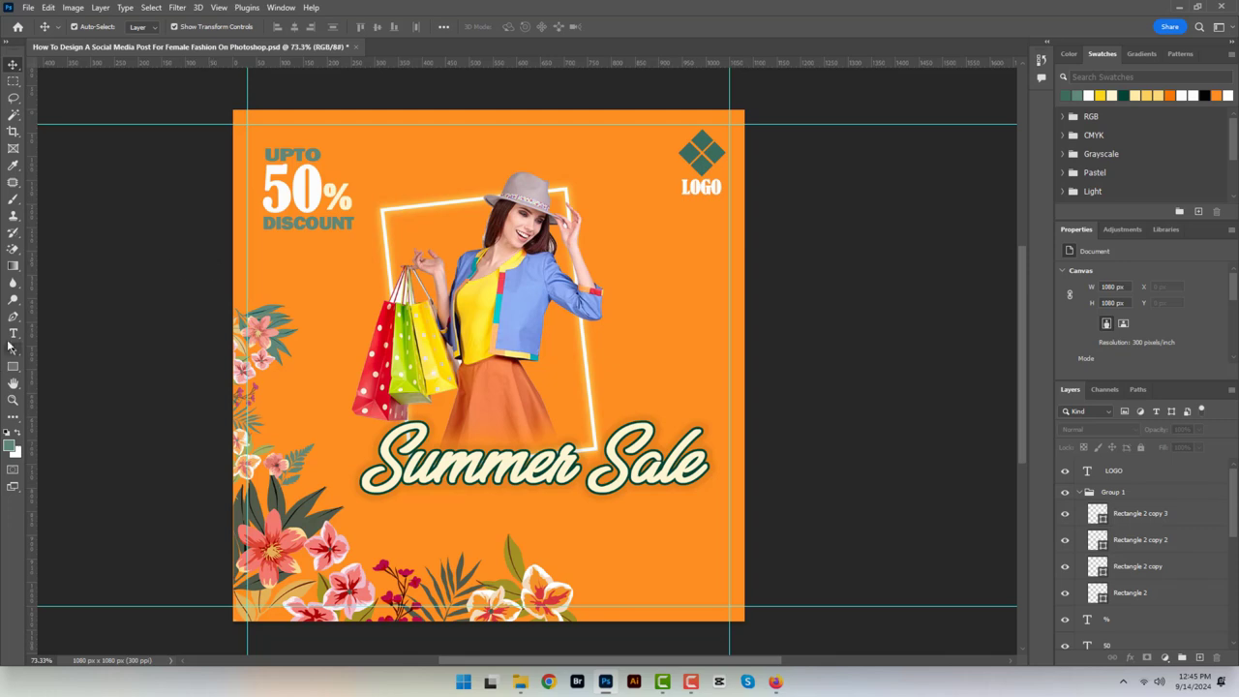
left_click(13, 333)
Type the contact phone number at bottom-right in Arial Rounded MT Bold.
left_click(614, 592)
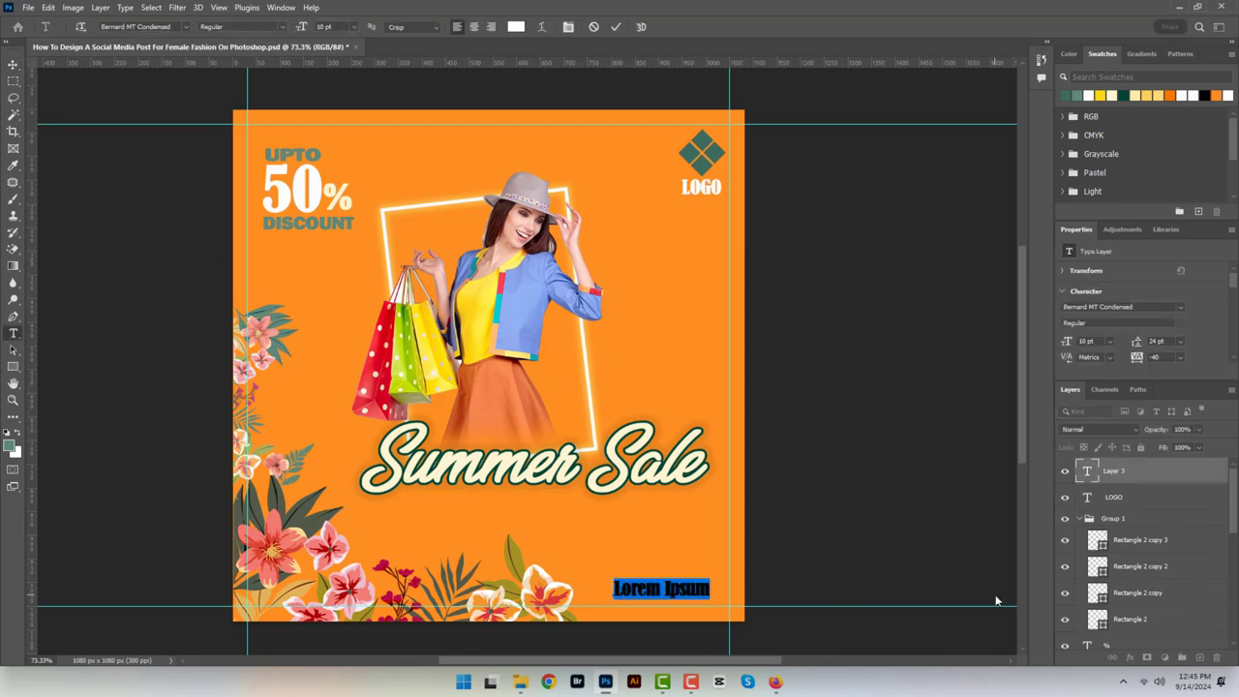
type("017")
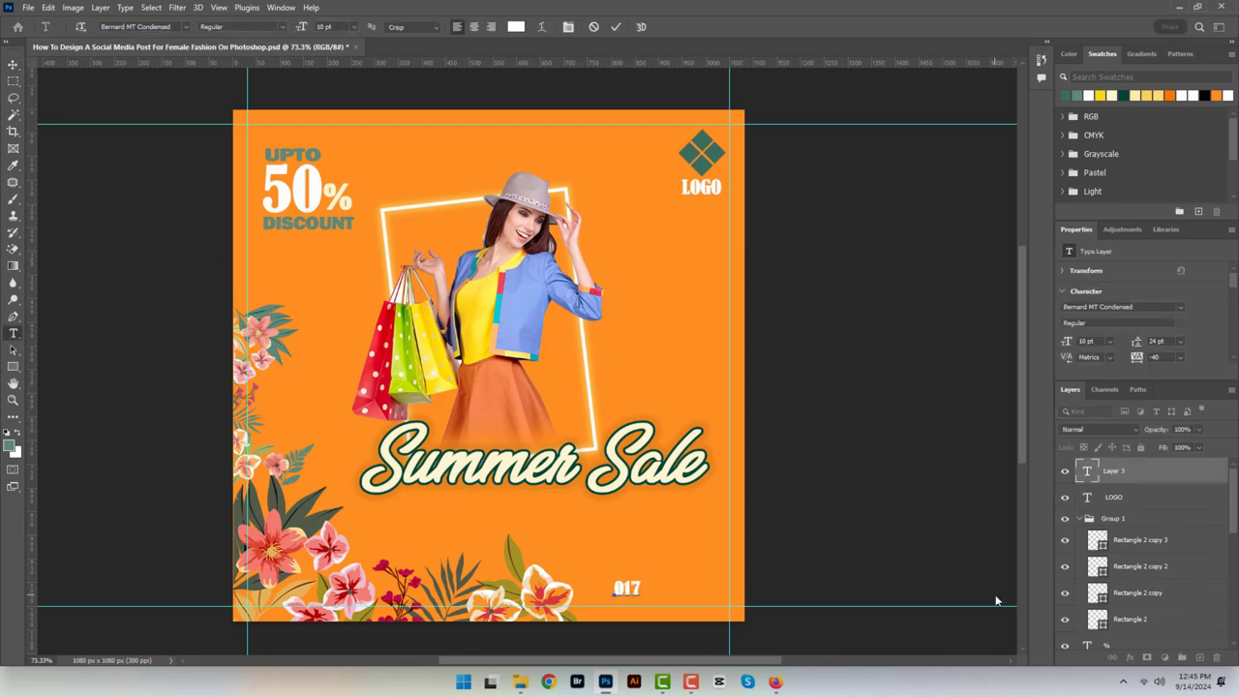
type("11234567")
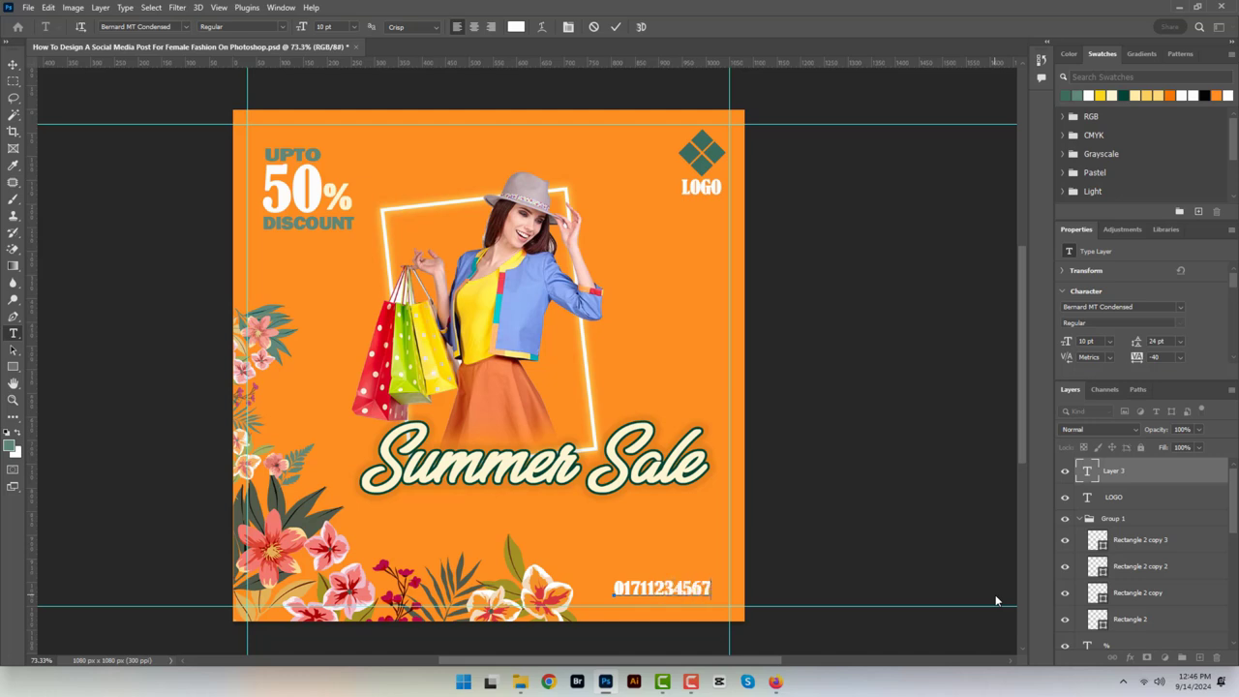
key("ctrl+a")
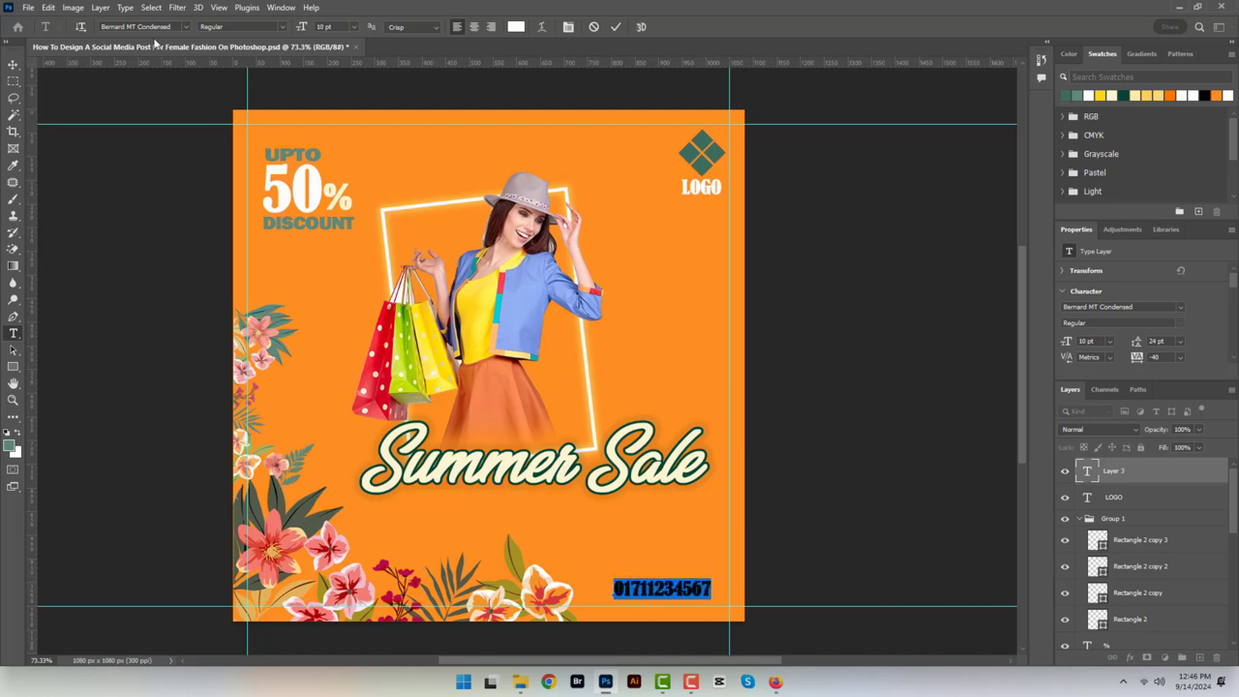
left_click(185, 26)
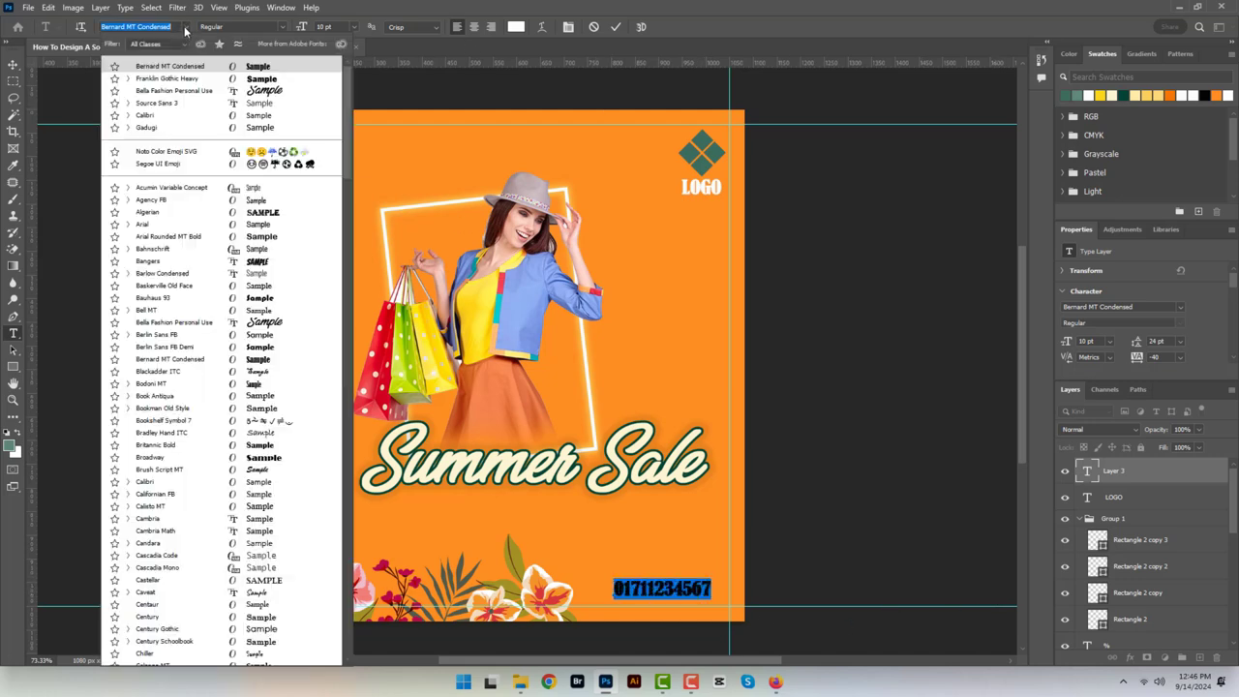
left_click(268, 236)
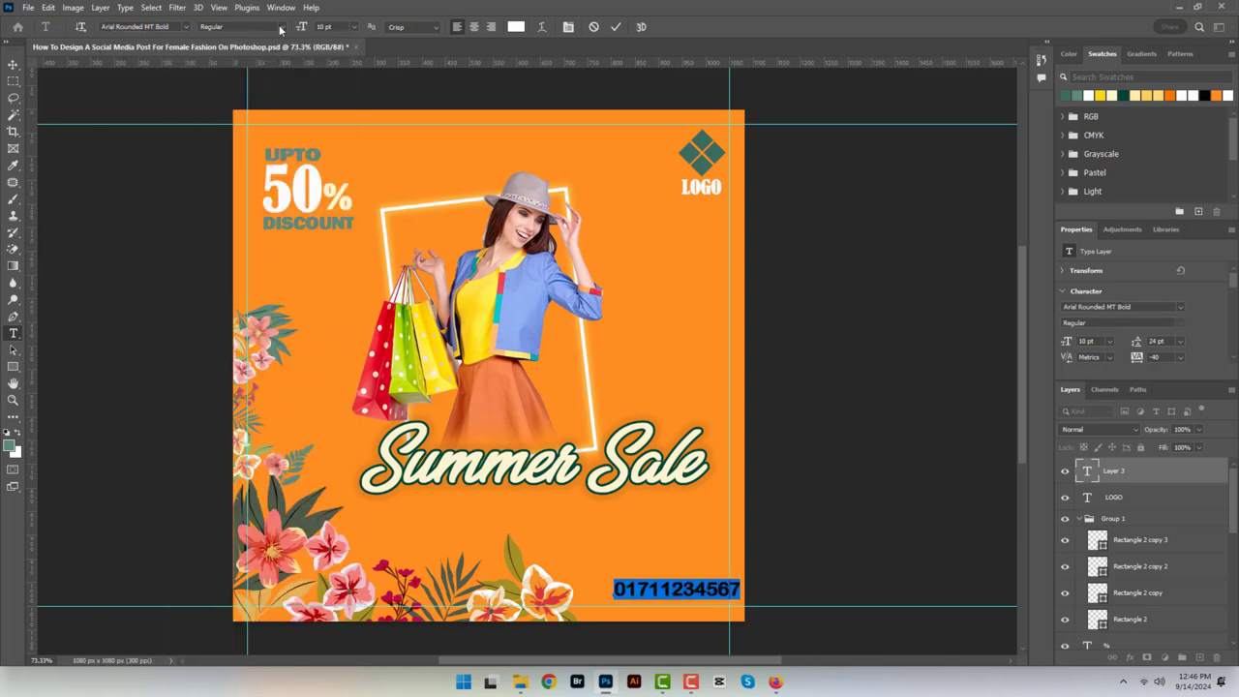
key("ctrl+Return")
key("v")
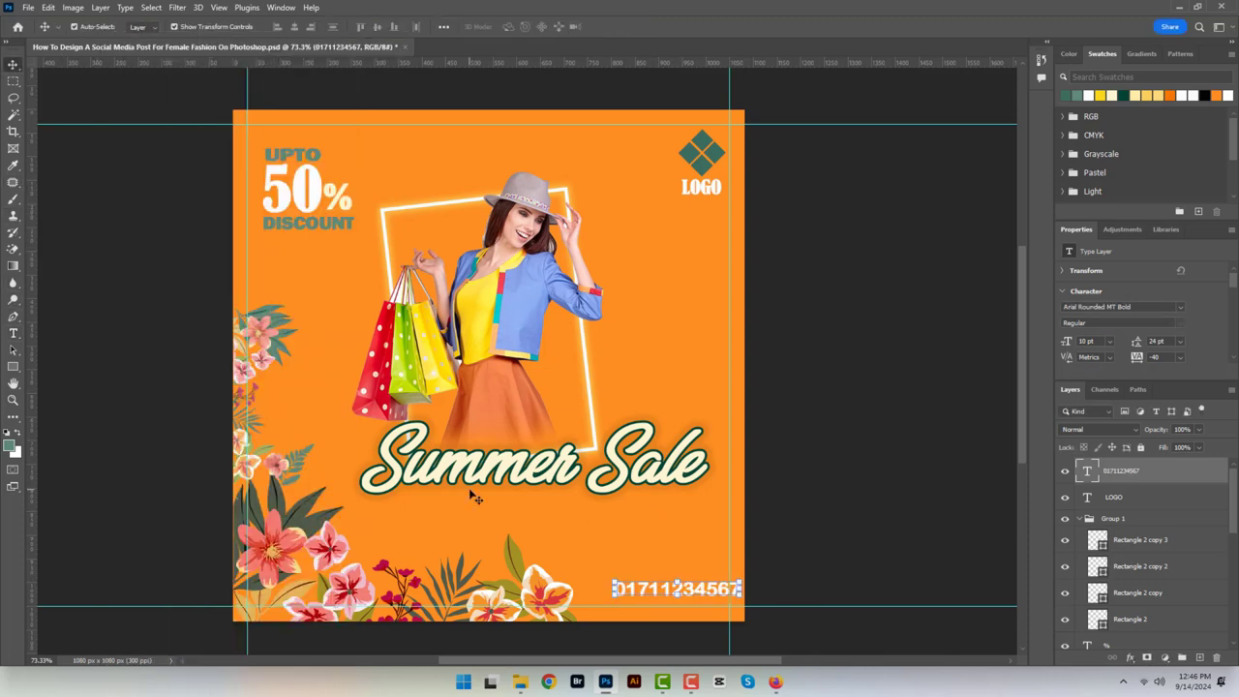
Give the phone number a dark colour and nudge it into place.
key("i")
left_click(8, 444)
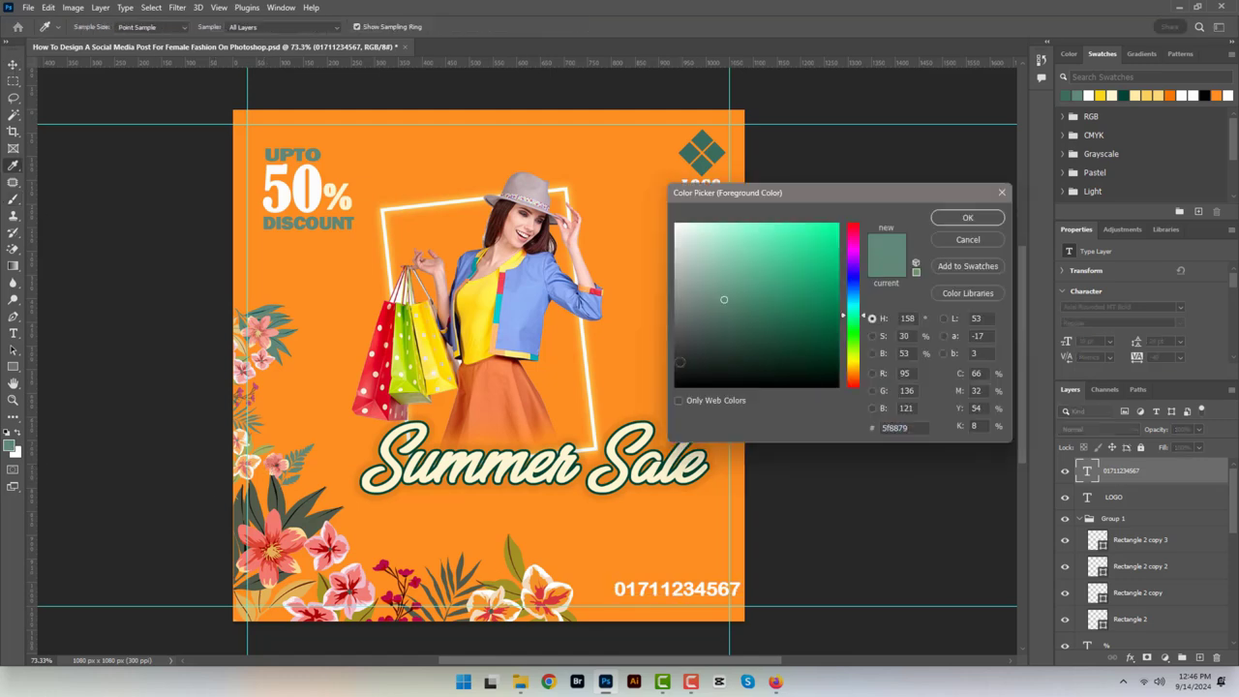
left_click(966, 217)
key("v")
key("shift+Down")
key("shift+Down")
key("shift+Left")
key("shift+Left")
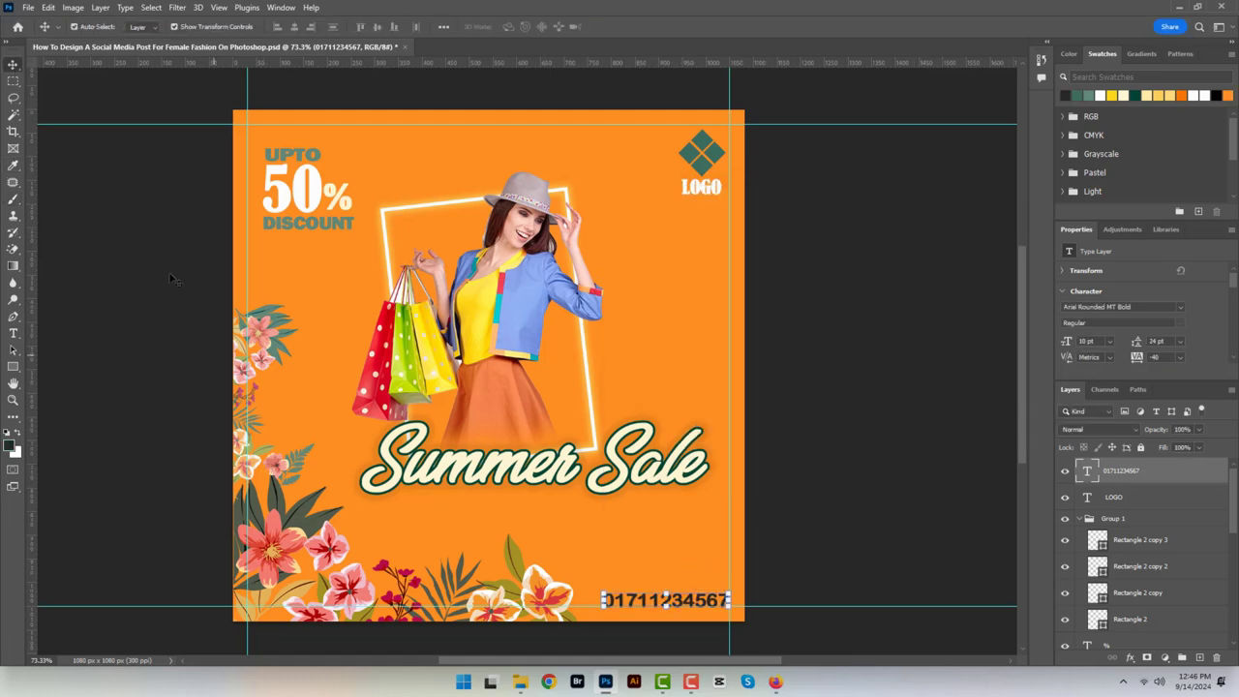
Draw a light-yellow rectangle above the phone number and nudge it into position.
left_click(12, 365)
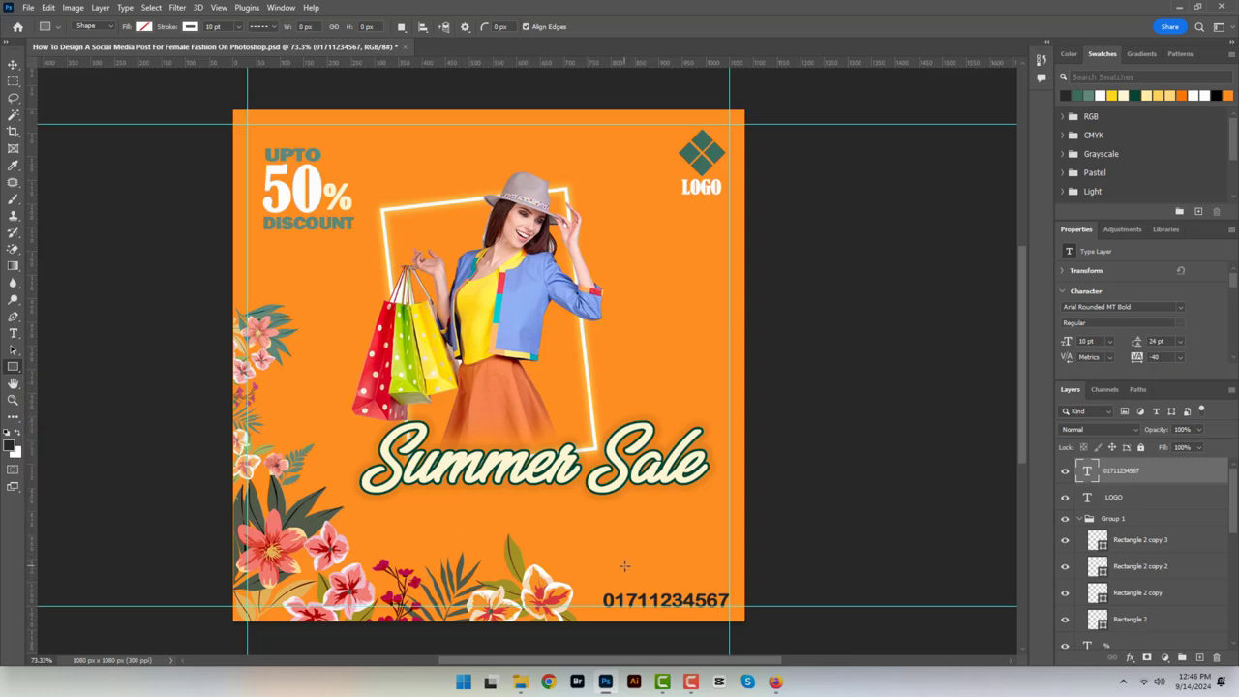
left_click_drag(632, 562, 721, 586)
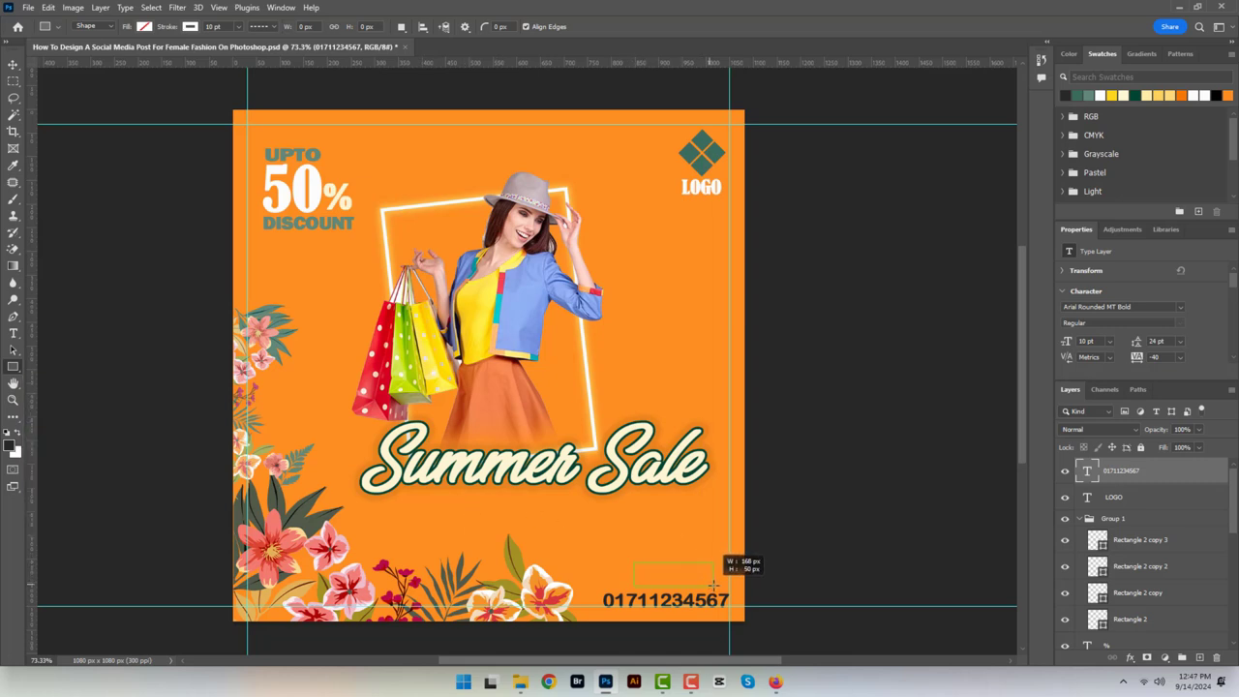
left_click(145, 26)
left_click(154, 93)
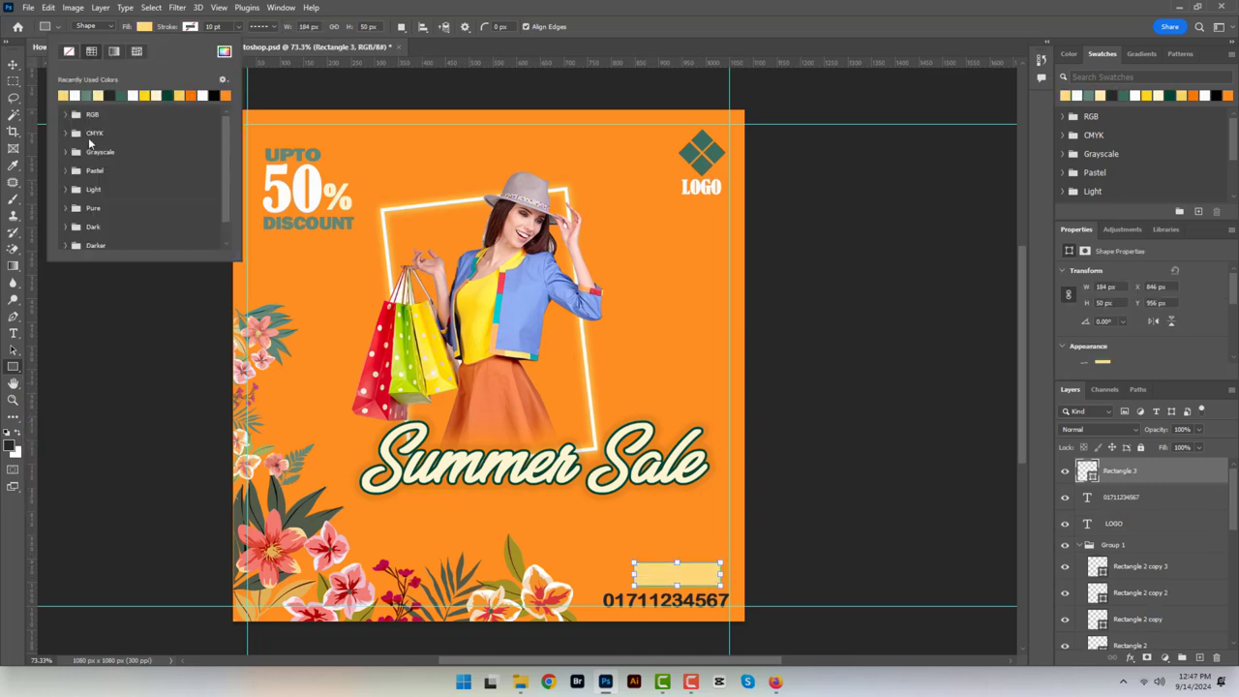
left_click(13, 64)
key("Left")
key("Left")
key("Left")
key("Left")
key("Left")
key("Left")
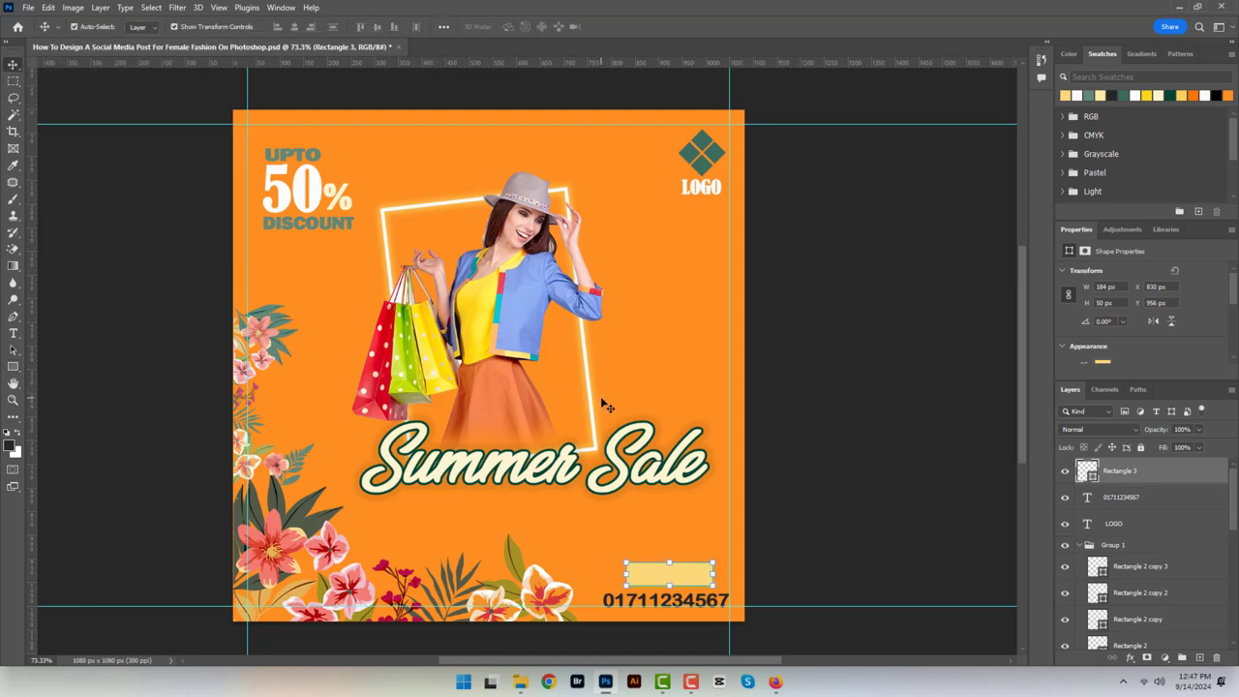
key("Left")
key("Left")
key("Down")
key("Down")
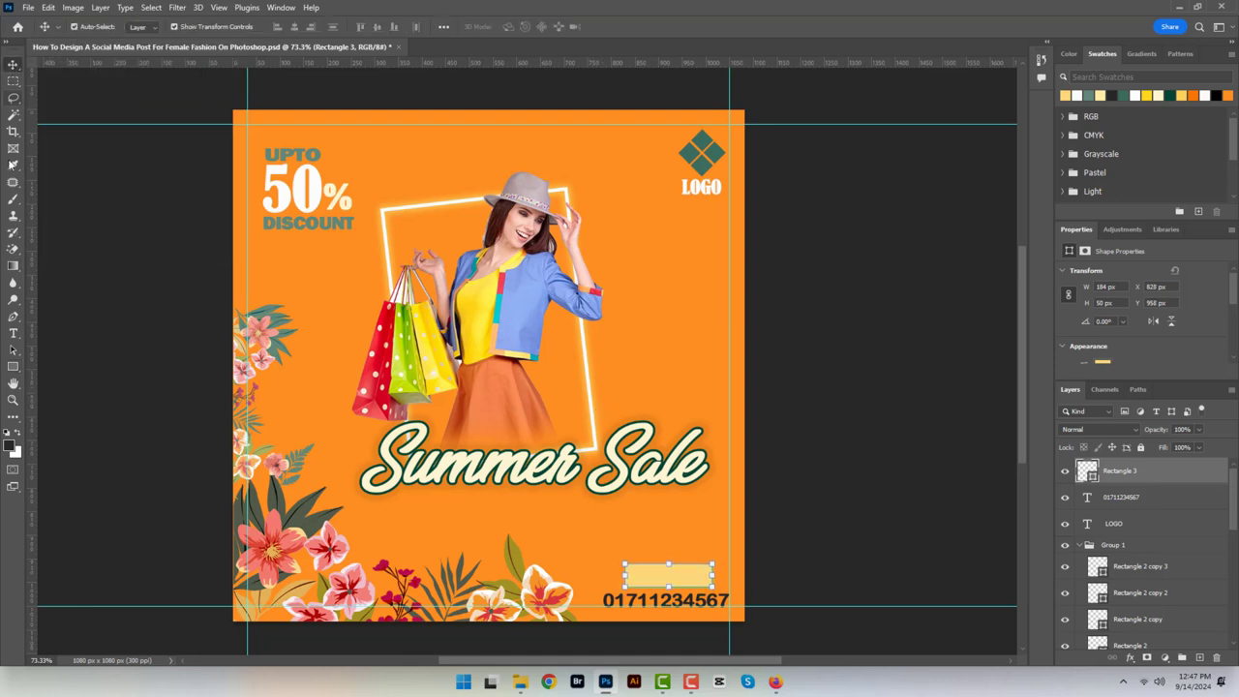
Type 'Order Now' inside the yellow rectangle.
left_click(12, 333)
left_click(629, 573)
type("O")
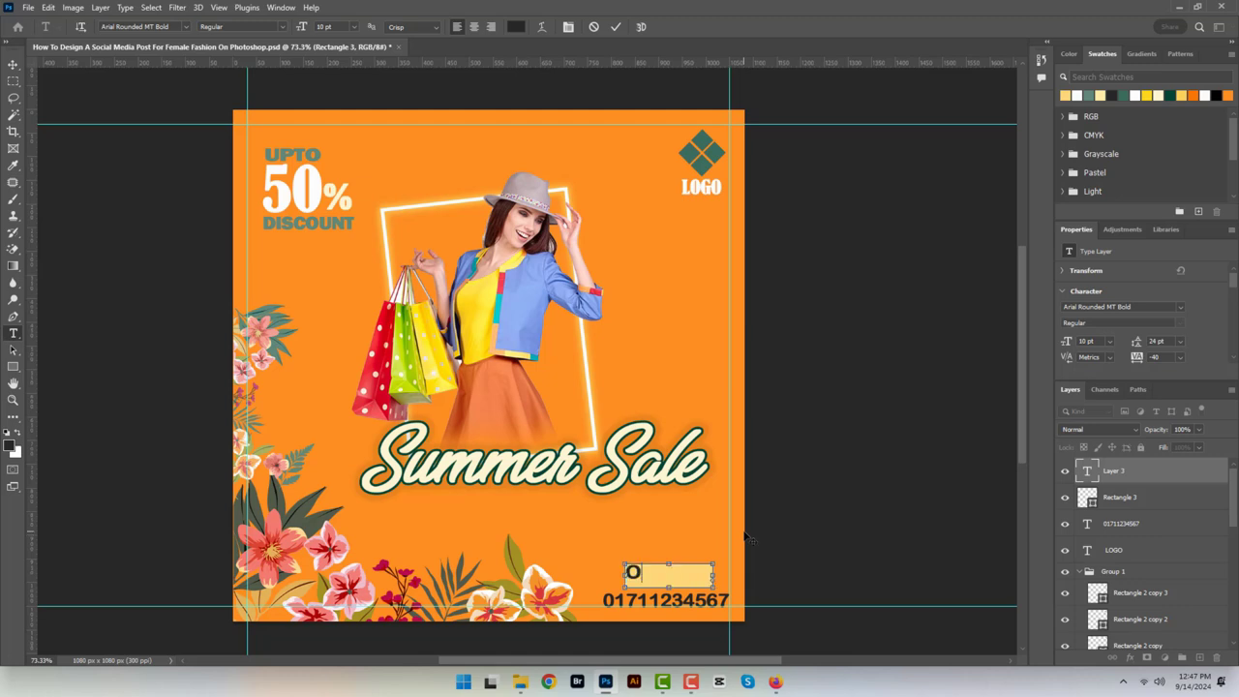
type("rde")
type("n")
key("BackSpace")
type("N")
key("BackSpace")
type("Now!")
key("BackSpace")
Set the Order Now text to 8 pt and move it down into the box.
left_click_drag(732, 572, 625, 572)
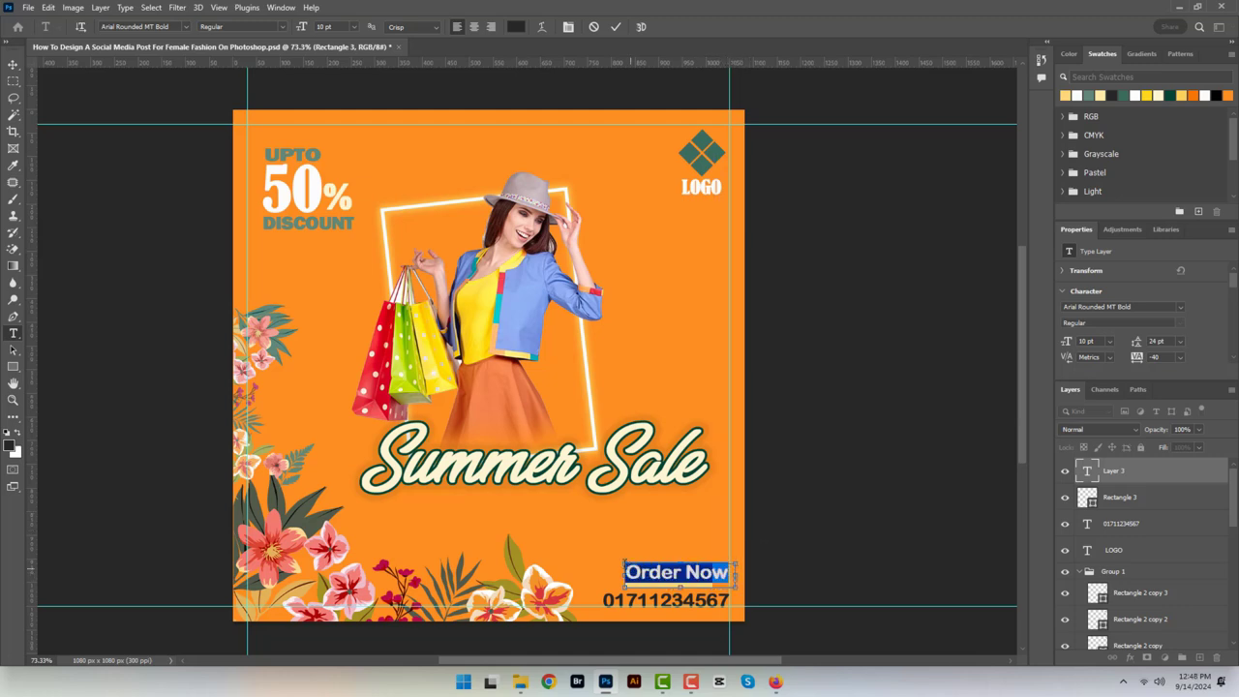
left_click(354, 27)
left_click(341, 66)
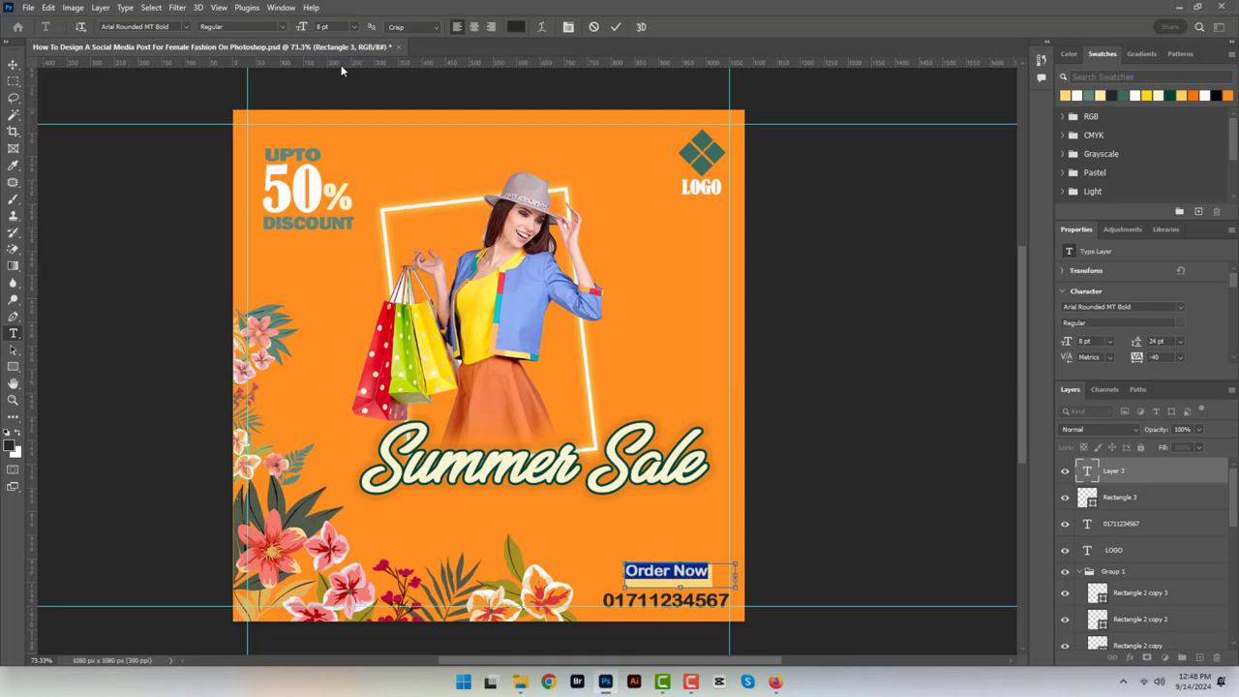
left_click(615, 26)
left_click(14, 65)
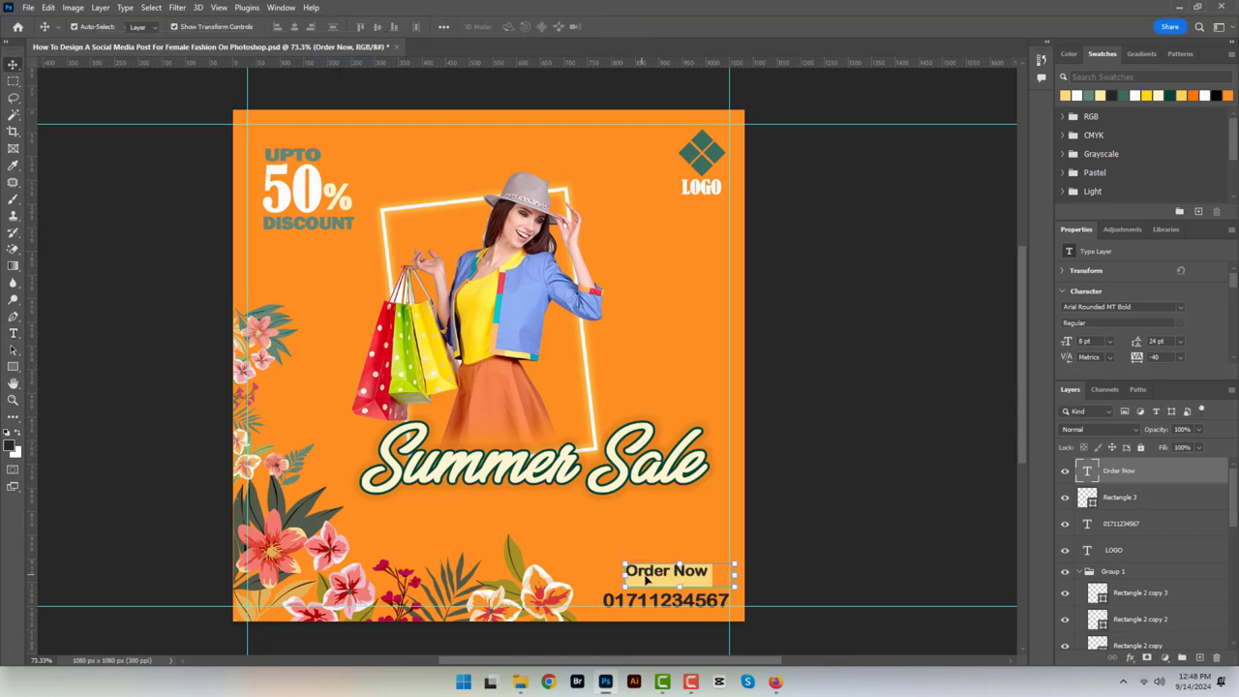
left_click_drag(650, 572, 650, 577)
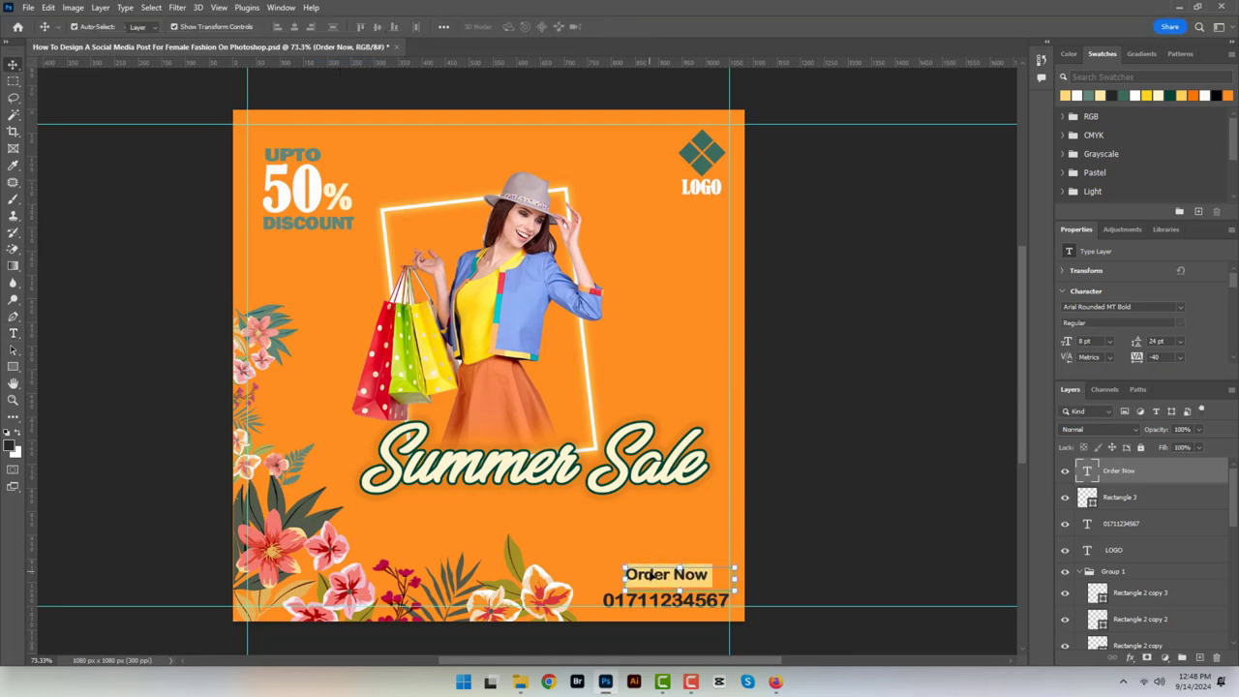
Scale the phone number down to about 89%.
left_click(841, 540)
left_click(677, 599)
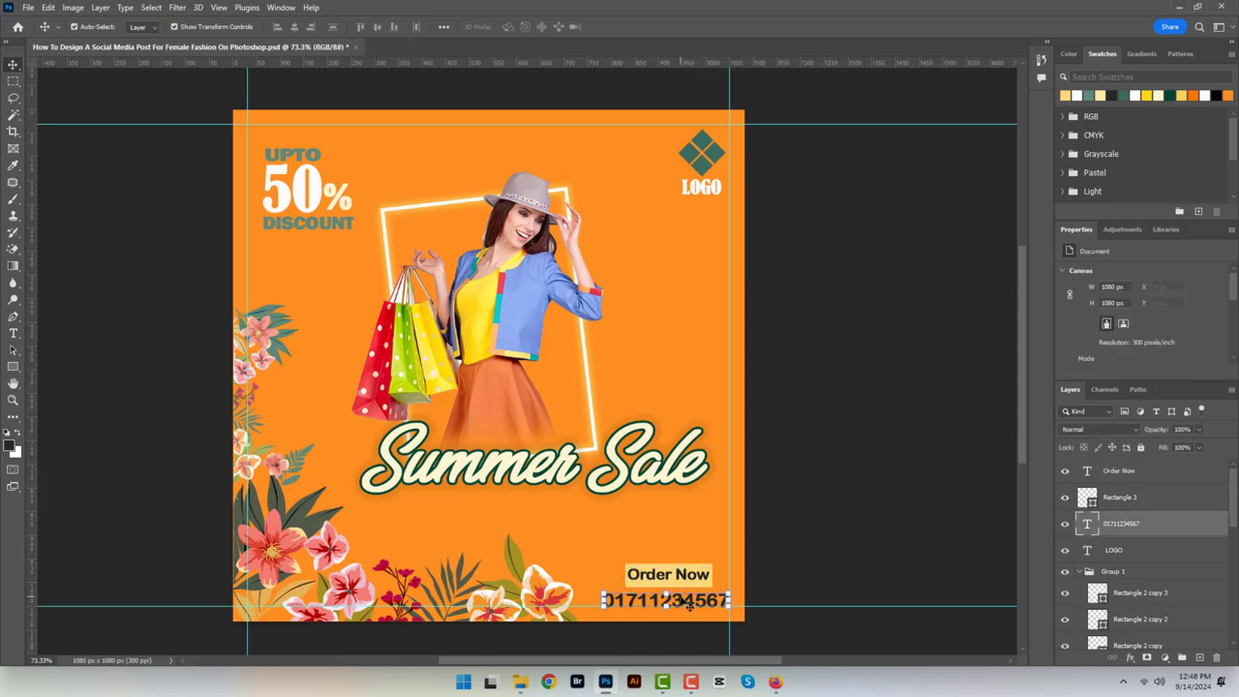
key("ctrl+t")
left_click_drag(729, 588, 708, 596)
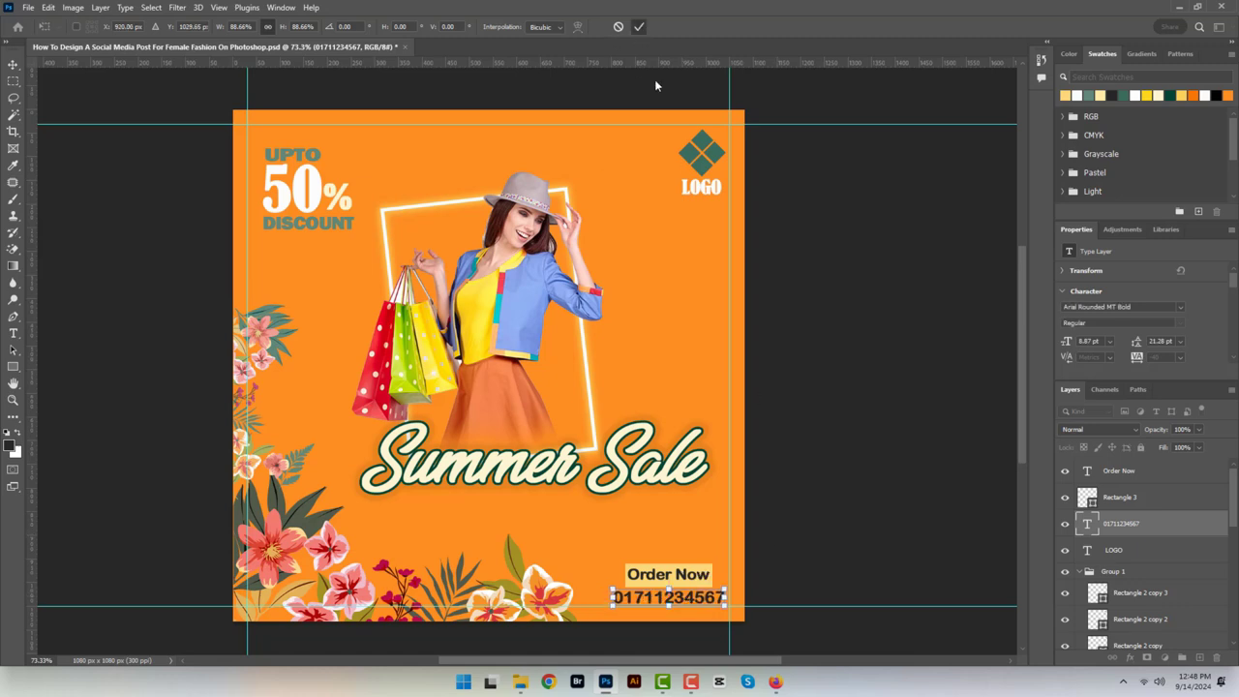
key("Return")
left_click(767, 286)
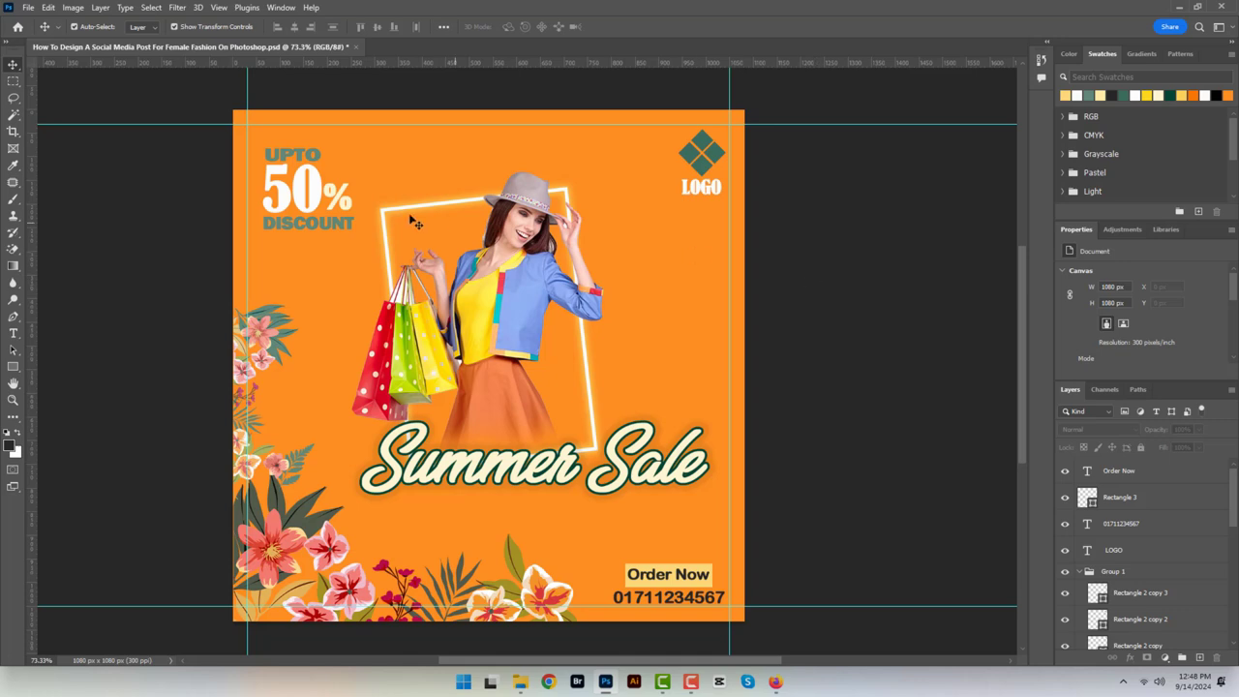
Fill the DISCOUNT text with a sampled dark green.
left_click(315, 225)
left_click(8, 444)
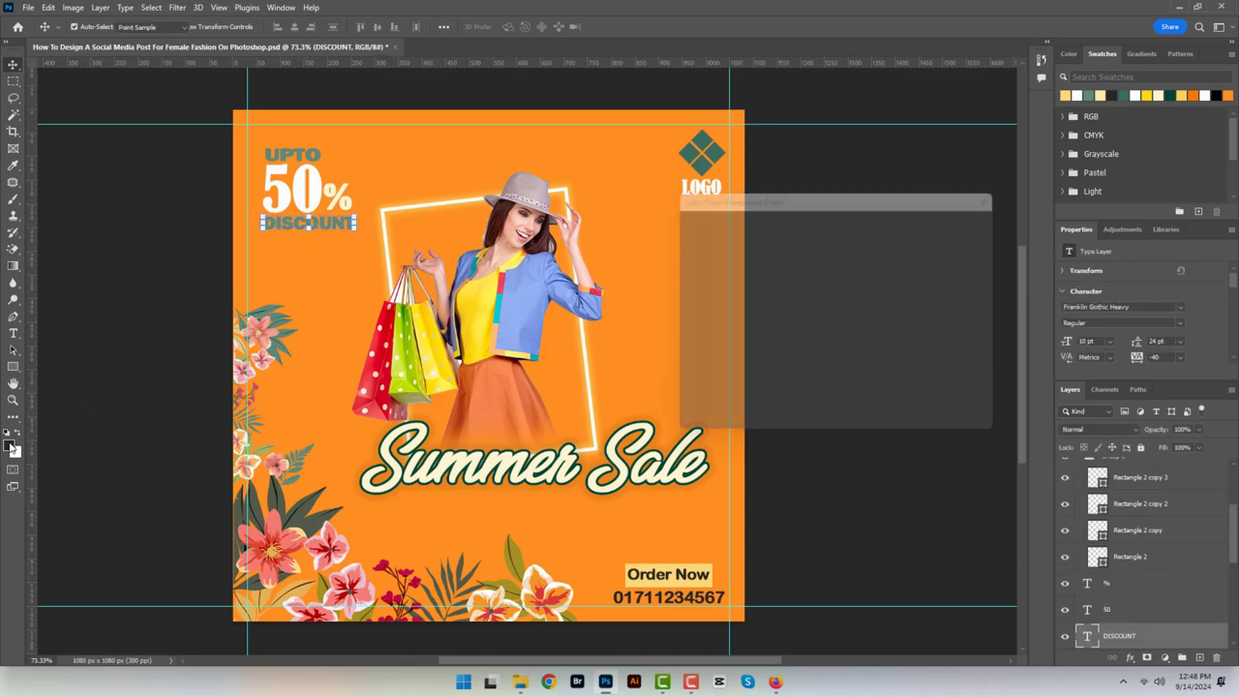
left_click(833, 347)
left_click(944, 216)
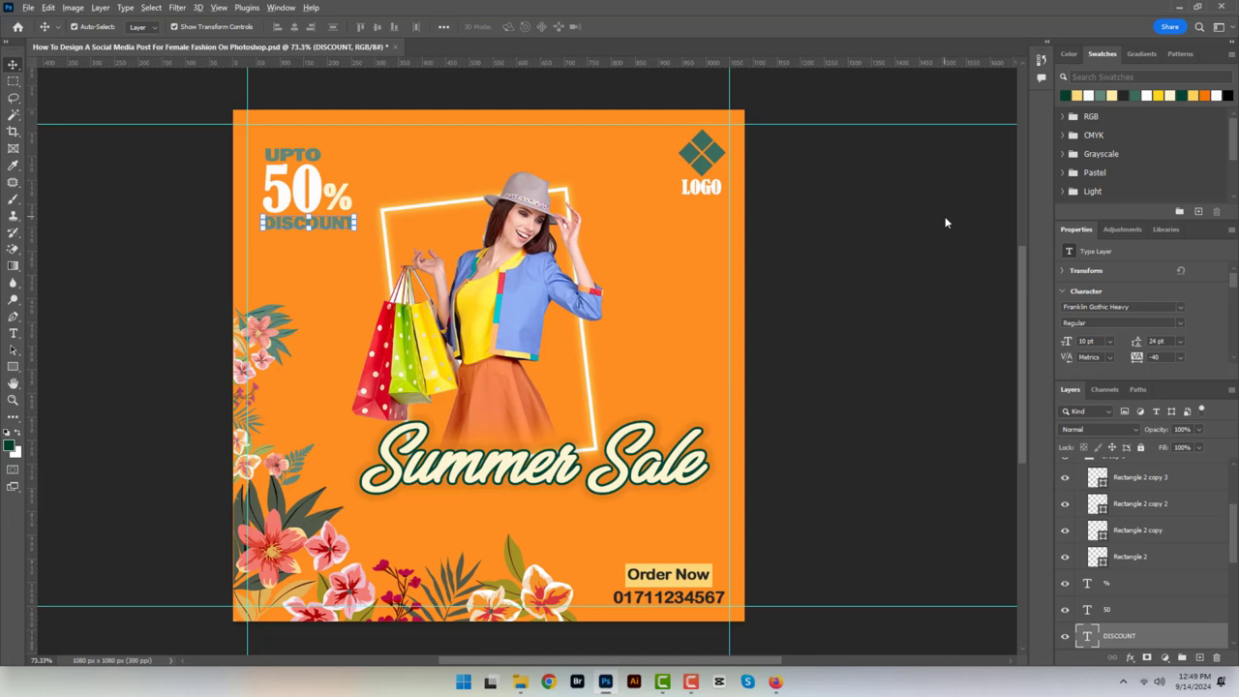
key("alt+BackSpace")
Set the foreground colour to light orange #fbd781.
left_click(855, 266)
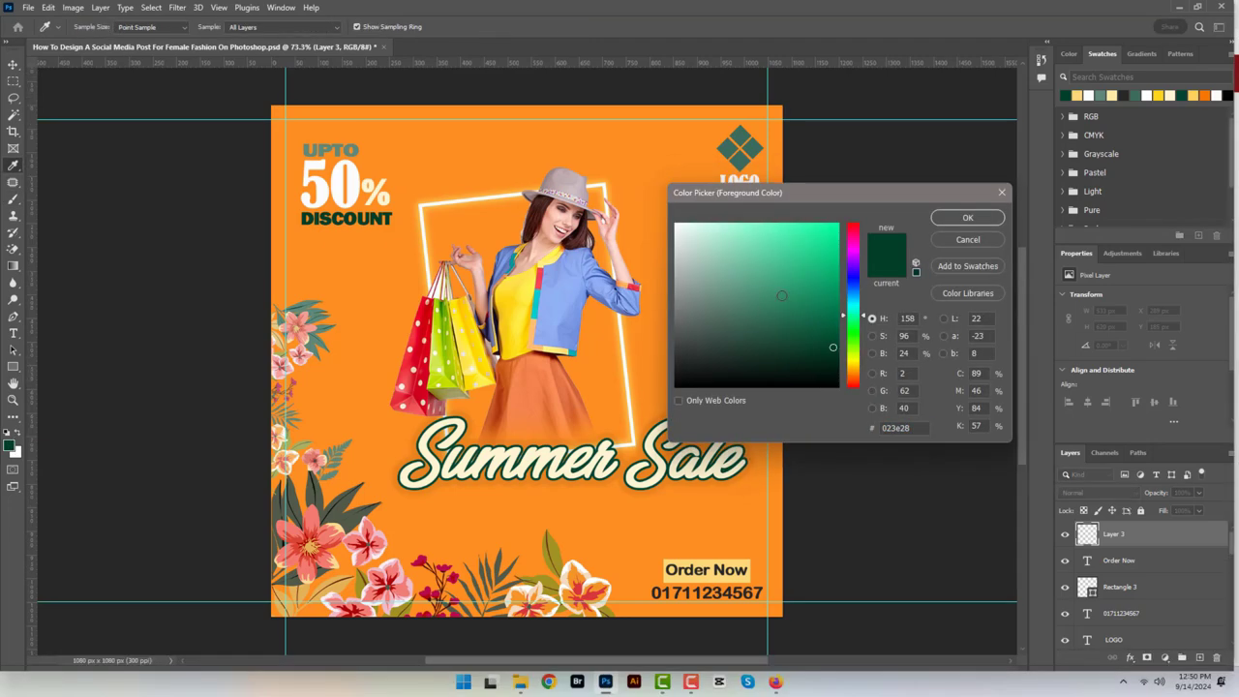
left_click(851, 360)
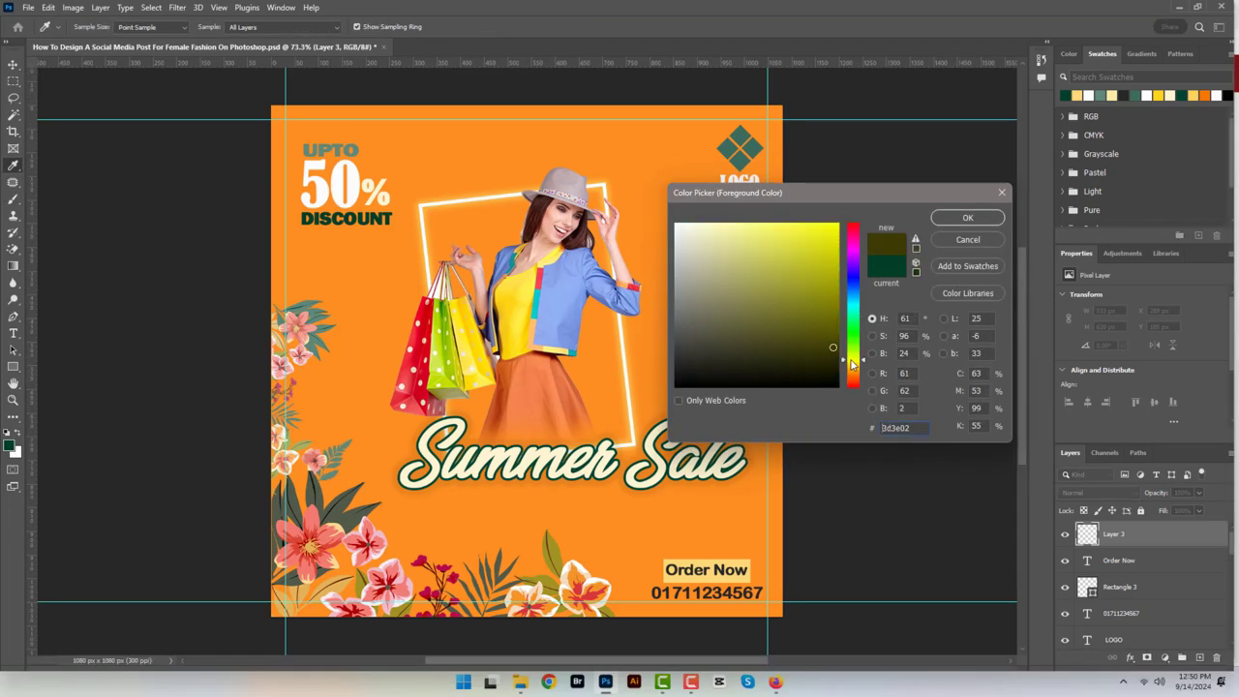
left_click_drag(760, 255, 753, 225)
left_click_drag(852, 360, 851, 367)
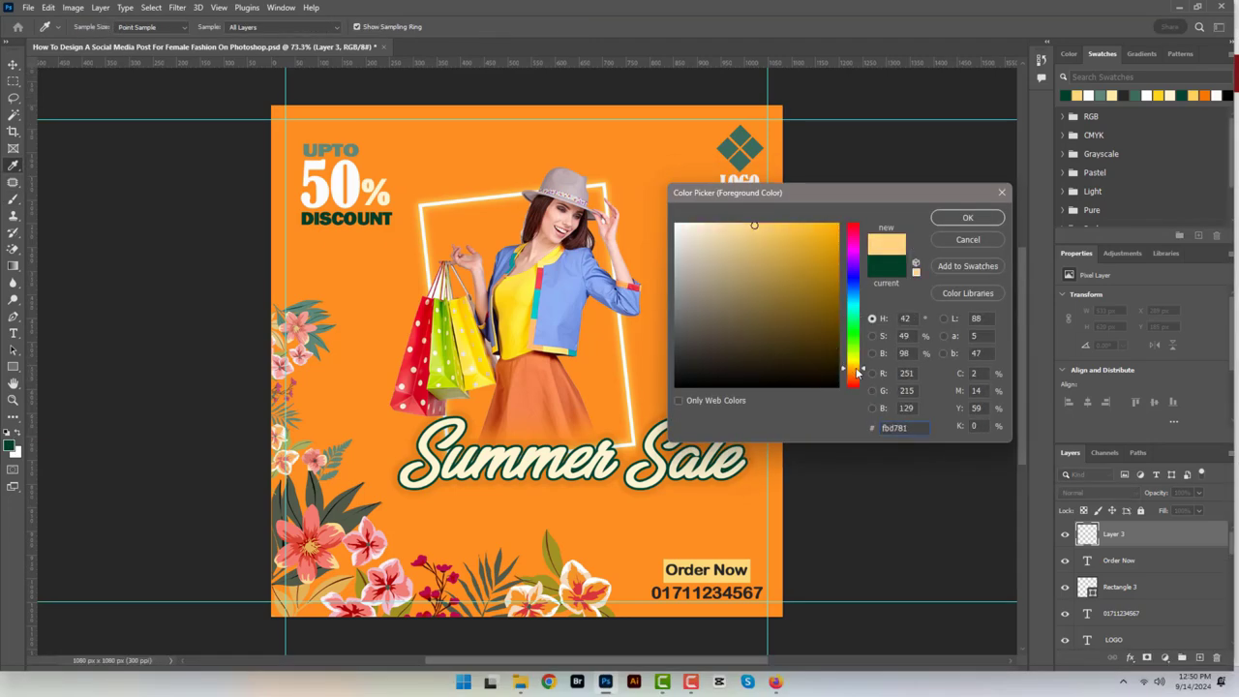
left_click(963, 223)
Move Layer 3 just above orange Layer 1 and shrink the soft brush.
key("b")
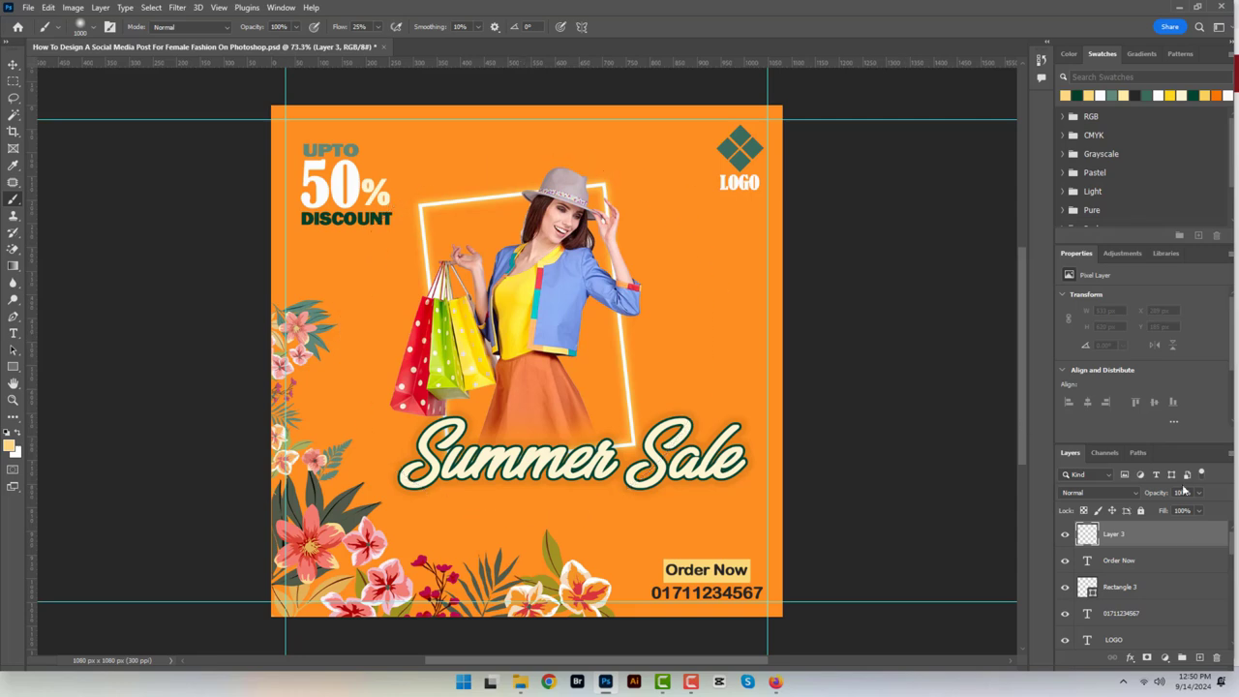
left_click_drag(1185, 534, 1231, 559)
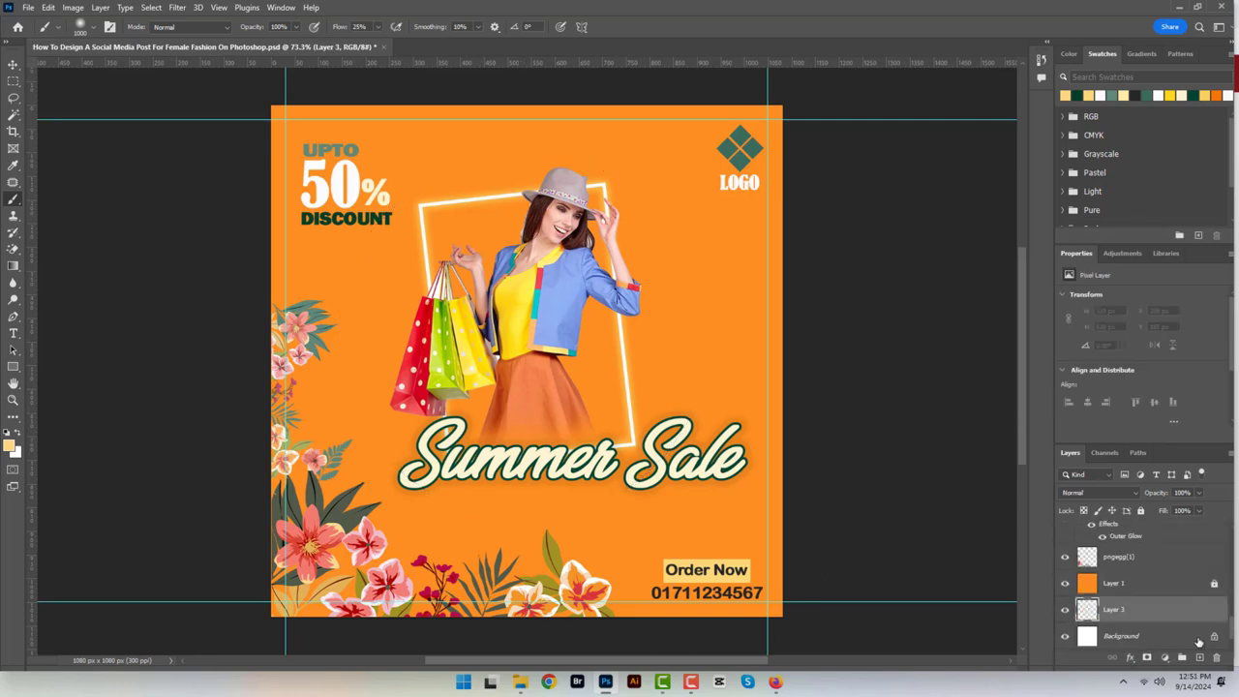
left_click_drag(1232, 560, 1038, 594)
left_click_drag(1113, 608, 1153, 571)
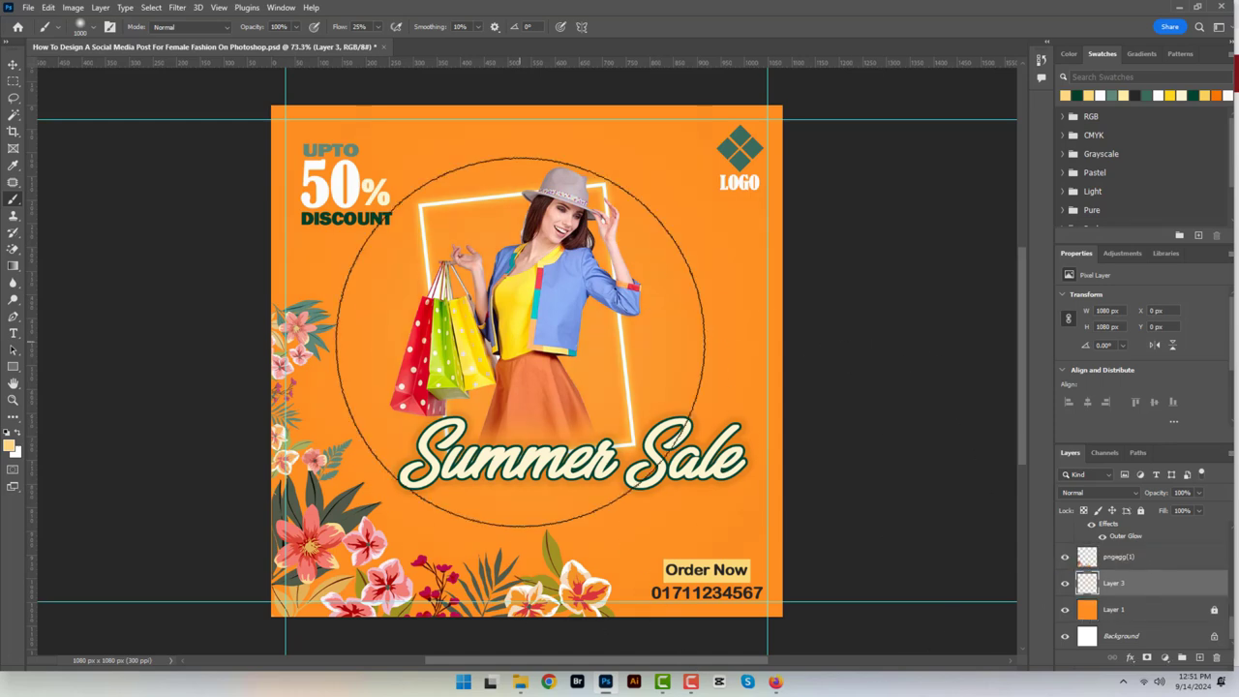
key("bracketleft")
key("bracketleft")
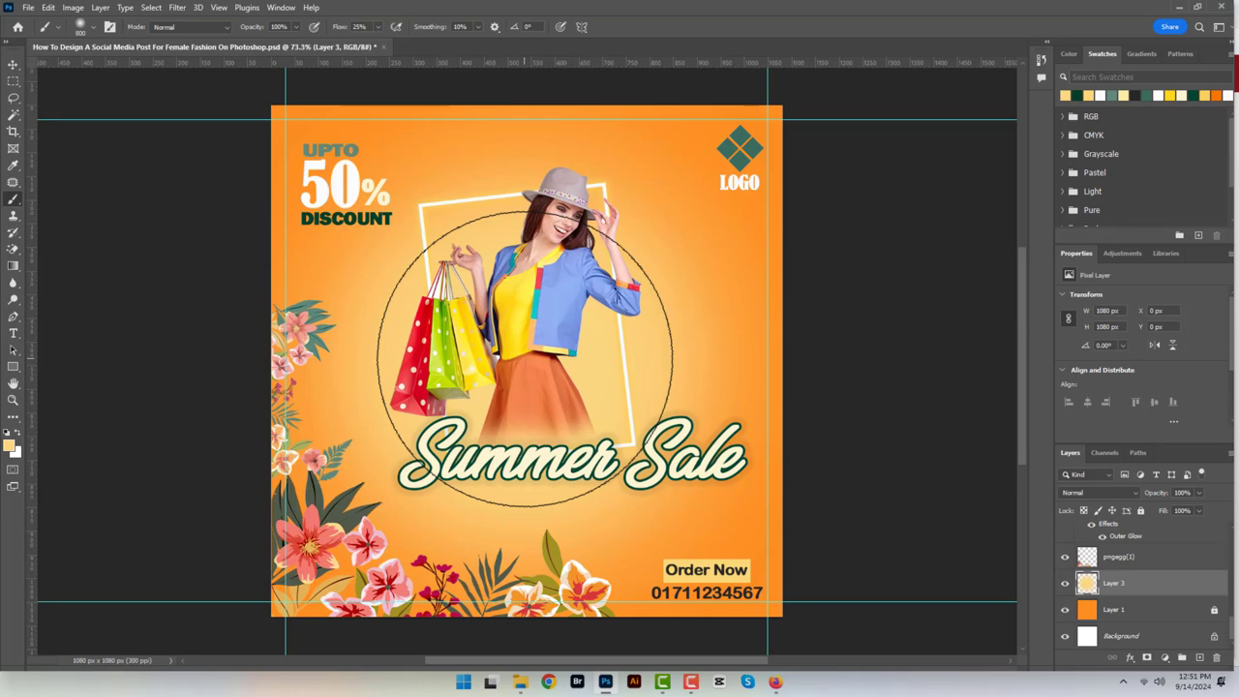
Switch to Full Screen mode to view the finished post against black.
left_click(13, 487)
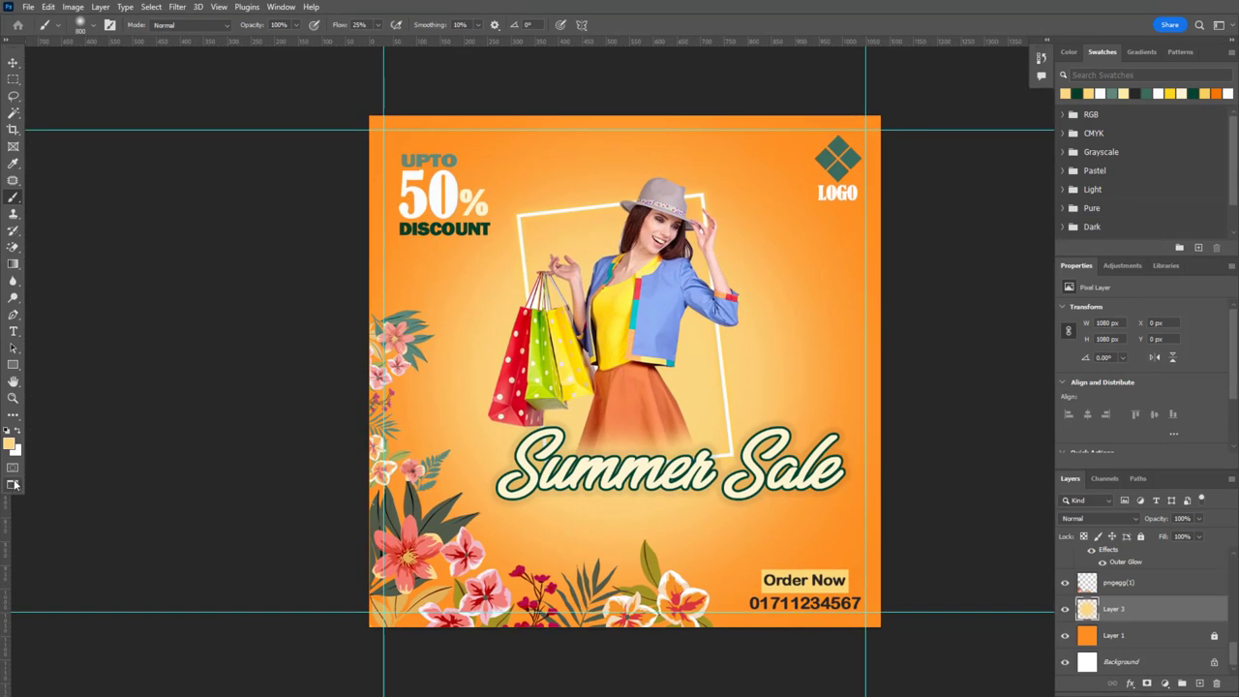
left_click(14, 484)
left_click(548, 294)
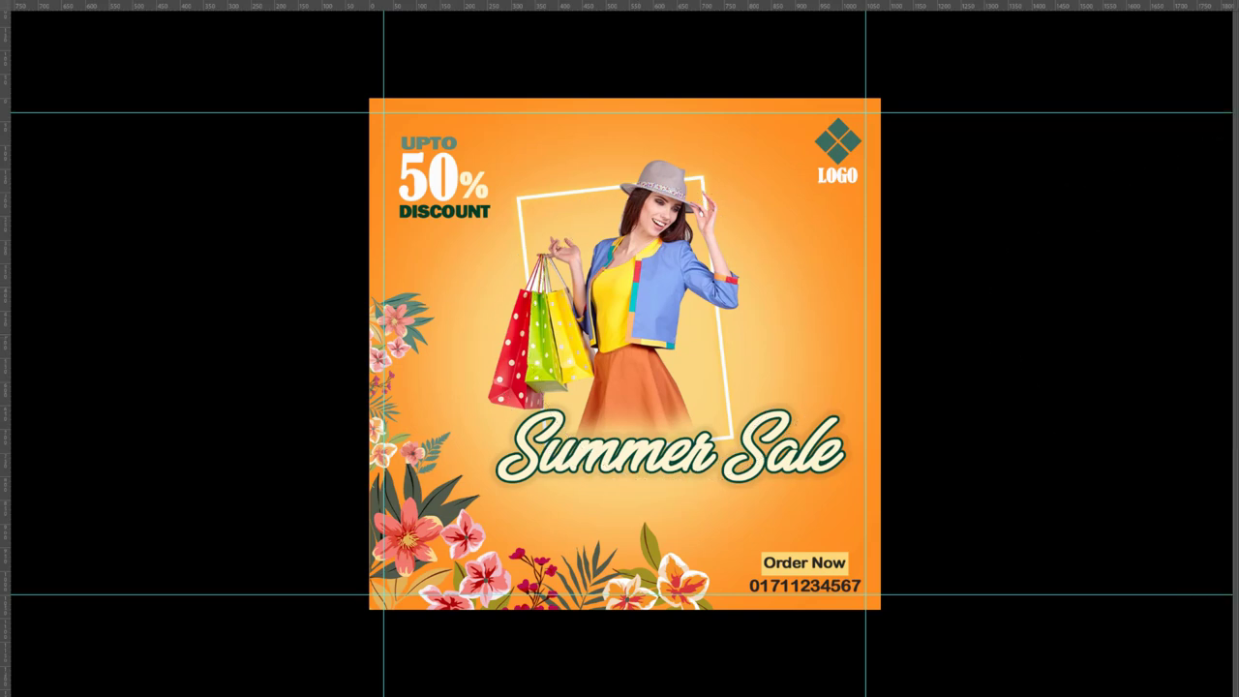